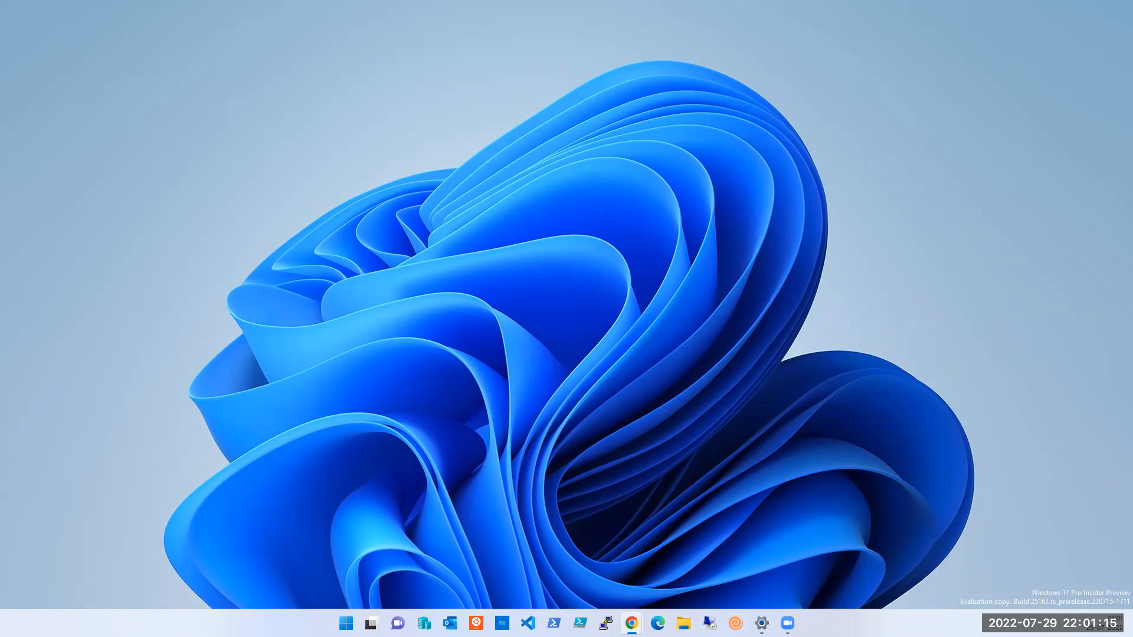
# Step: Switch from the empty desktop to the OneNote 'Azure Storage and Backup and SQL' notes page
pyautogui.press('super')
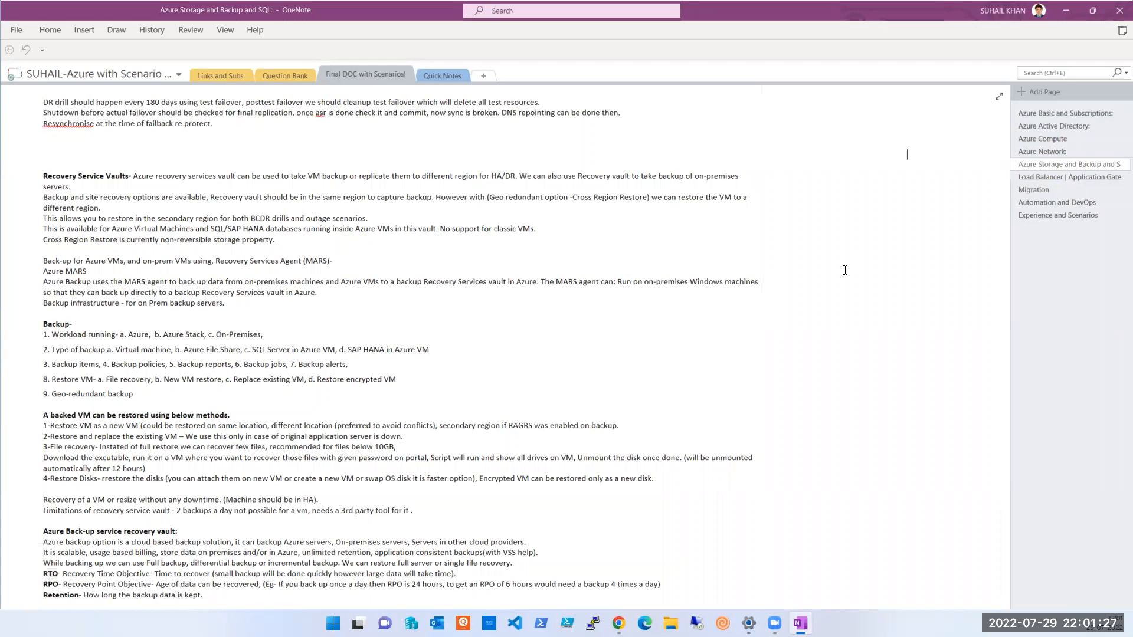
pyautogui.scroll(-2, 822, 261)
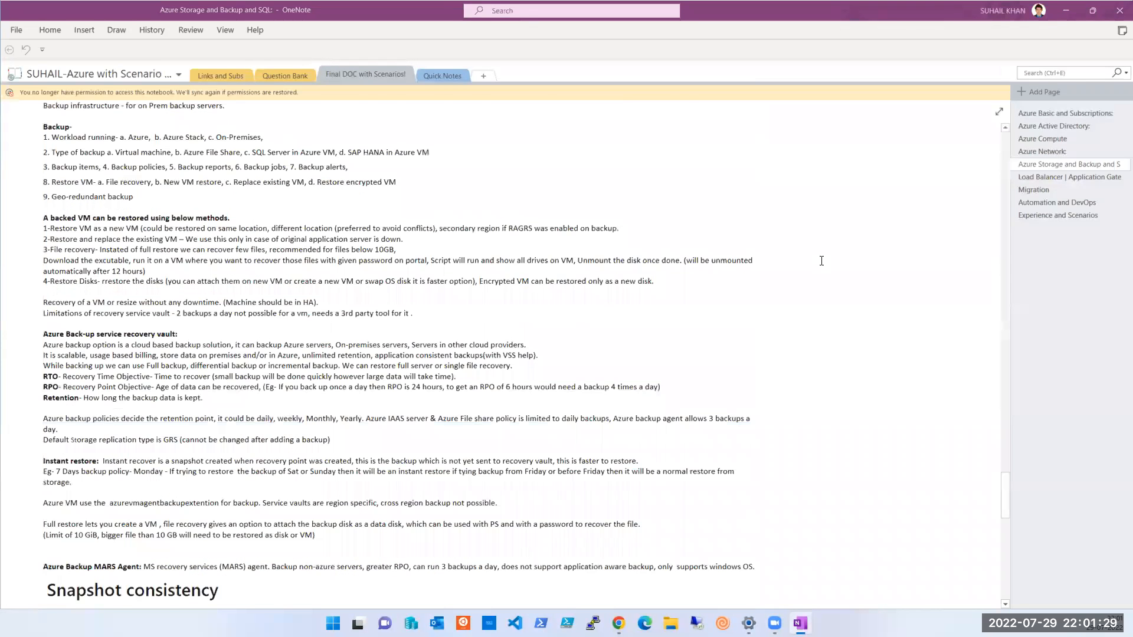
pyautogui.scroll(3, 821, 260)
pyautogui.scroll(10, 821, 261)
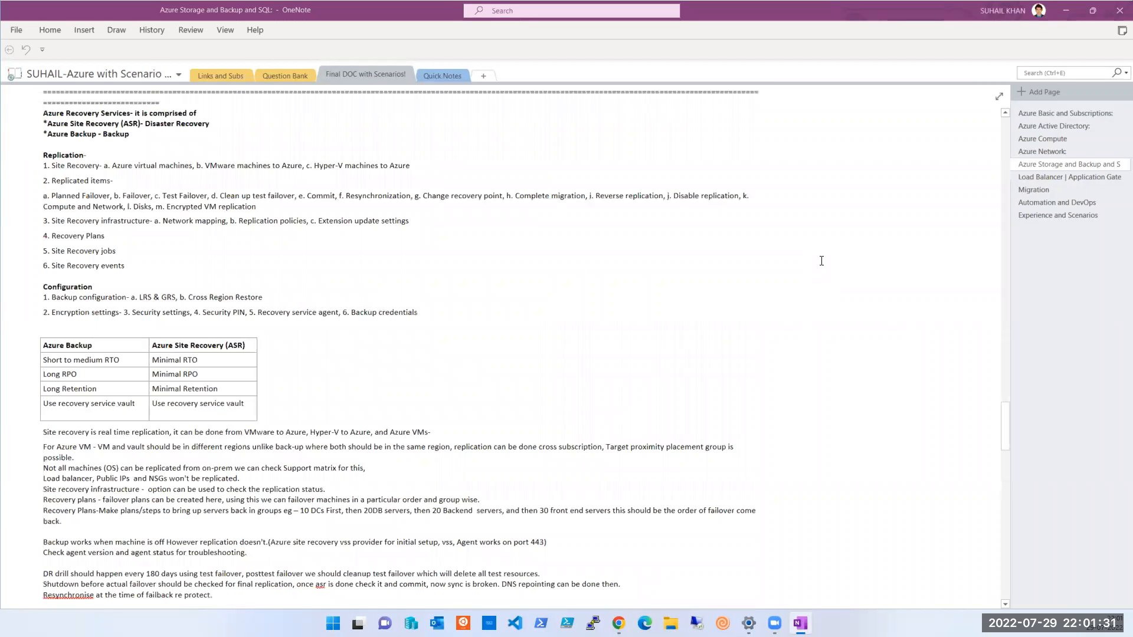
pyautogui.scroll(-3, 821, 261)
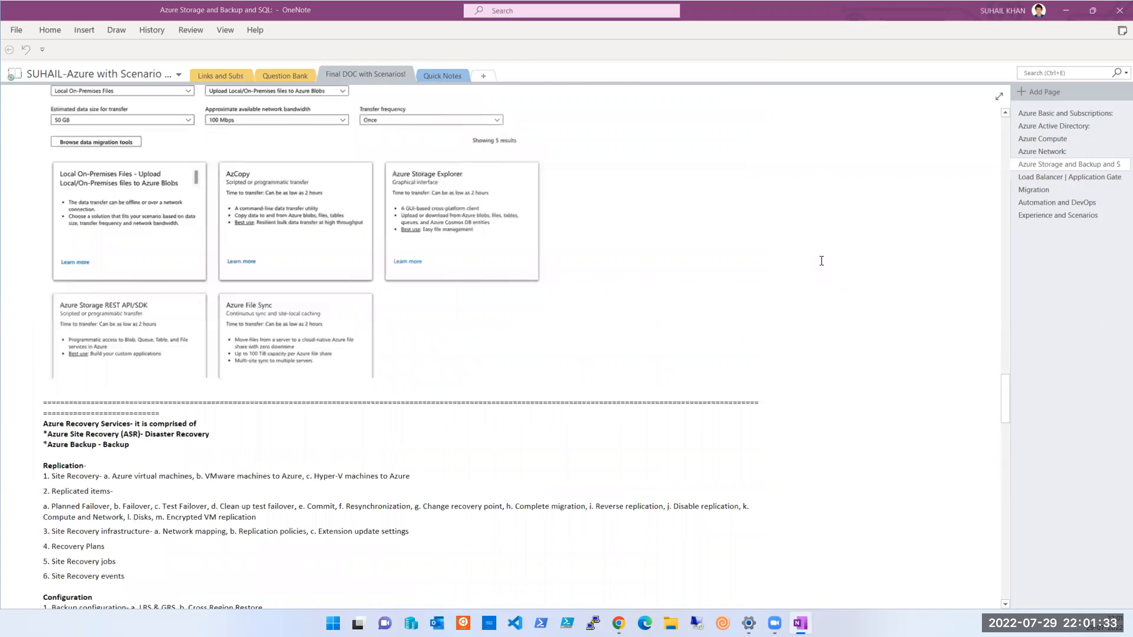
pyautogui.scroll(-10, 822, 261)
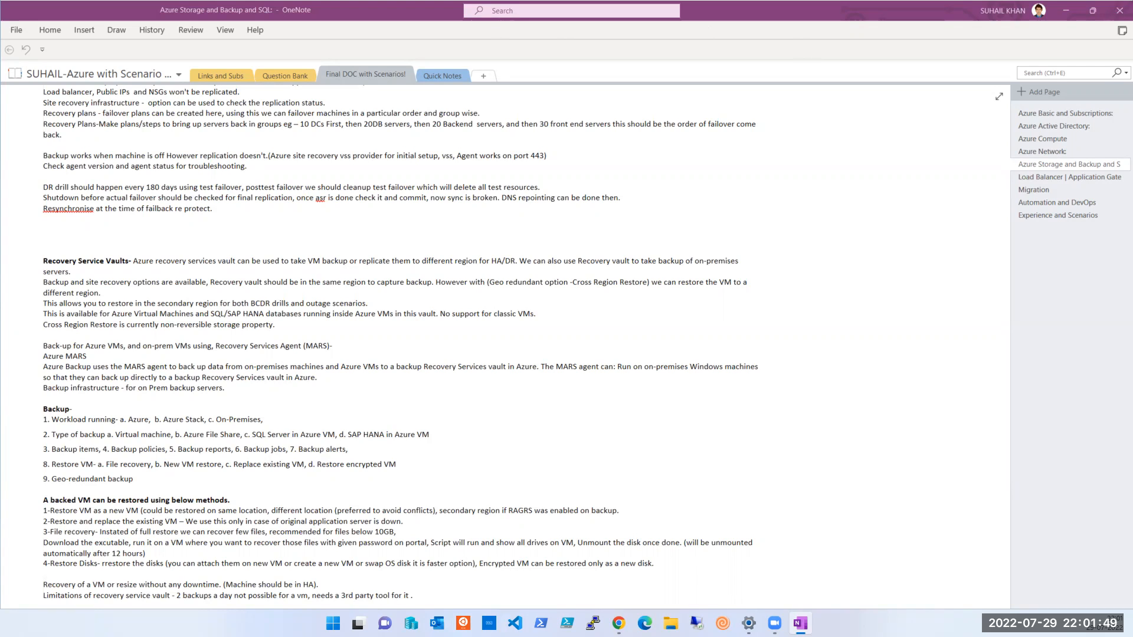
pyautogui.hotkey('alt', 'Tab')
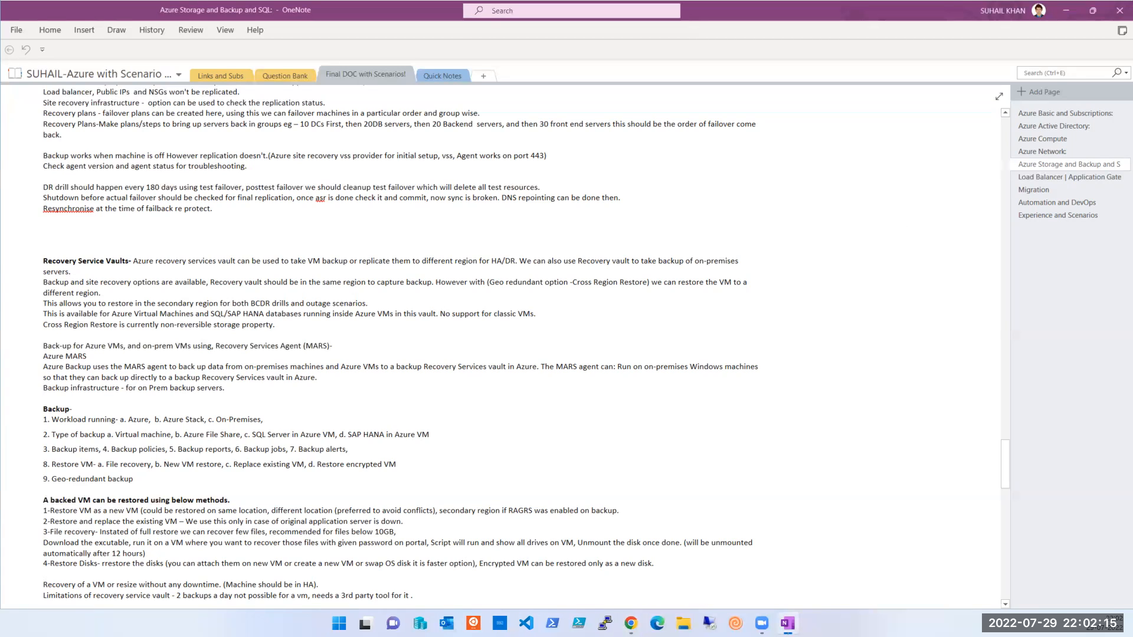
pyautogui.hotkey('alt', 'Tab')
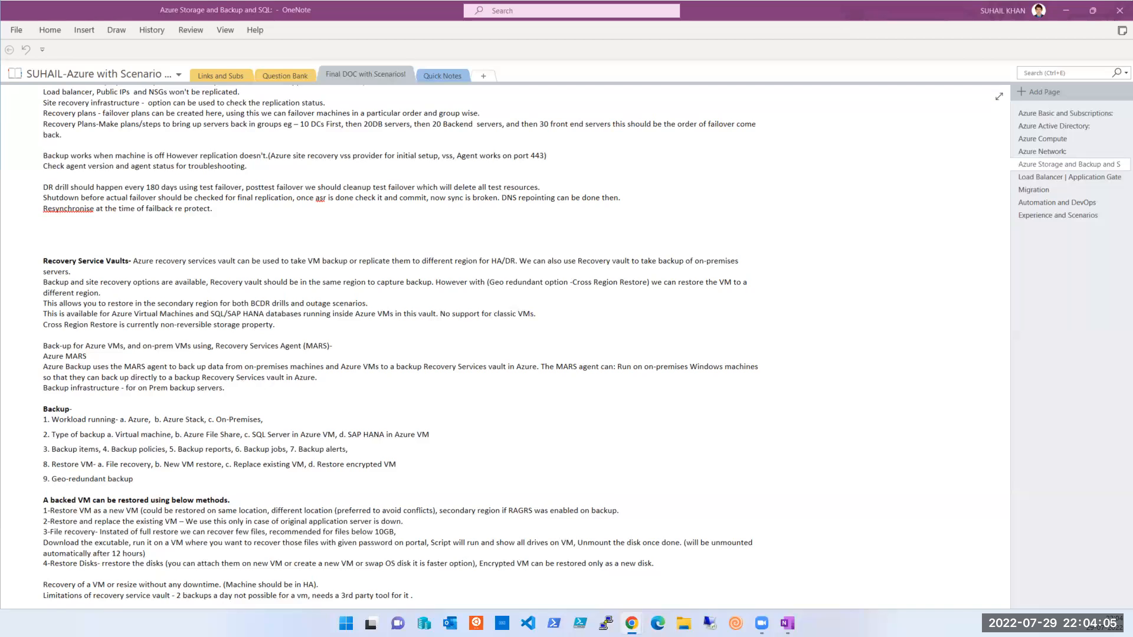
# Step: Drag the Azure portal's Chrome window over OneNote and maximize it
pyautogui.moveTo(1132, 187); pyautogui.dragTo(845, 186)
pyautogui.doubleClick(845, 185)
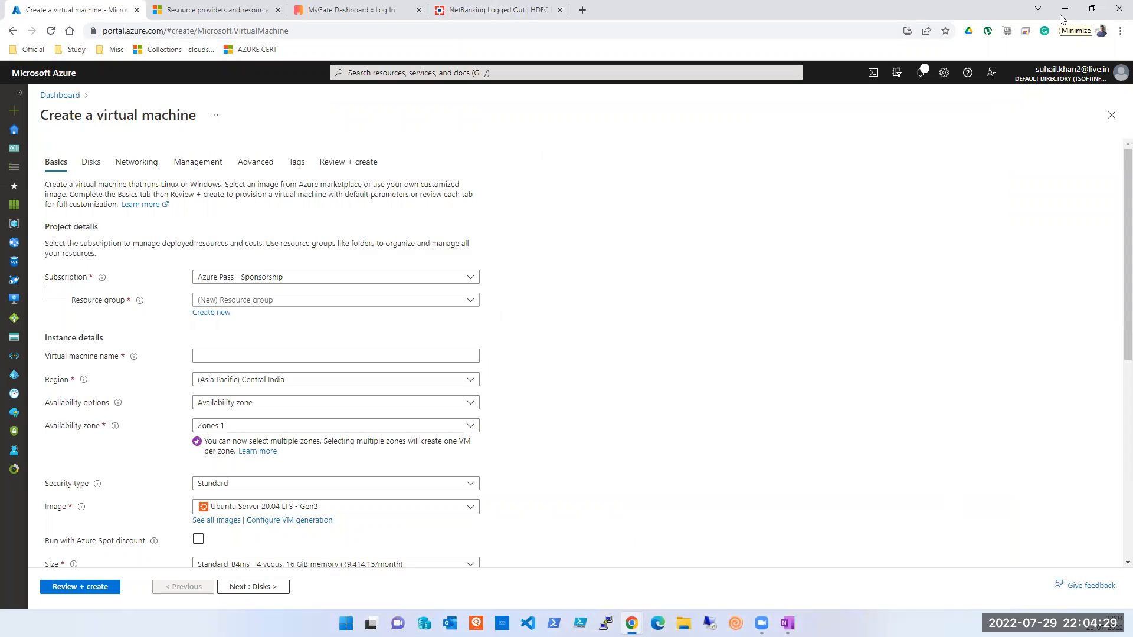
# Step: Review the new VM's Disks, Networking and Basics tabs, then close the Create a virtual machine form
pyautogui.click(571, 426)
pyautogui.scroll(-7, 571, 429)
pyautogui.scroll(4, 576, 431)
pyautogui.scroll(2, 576, 432)
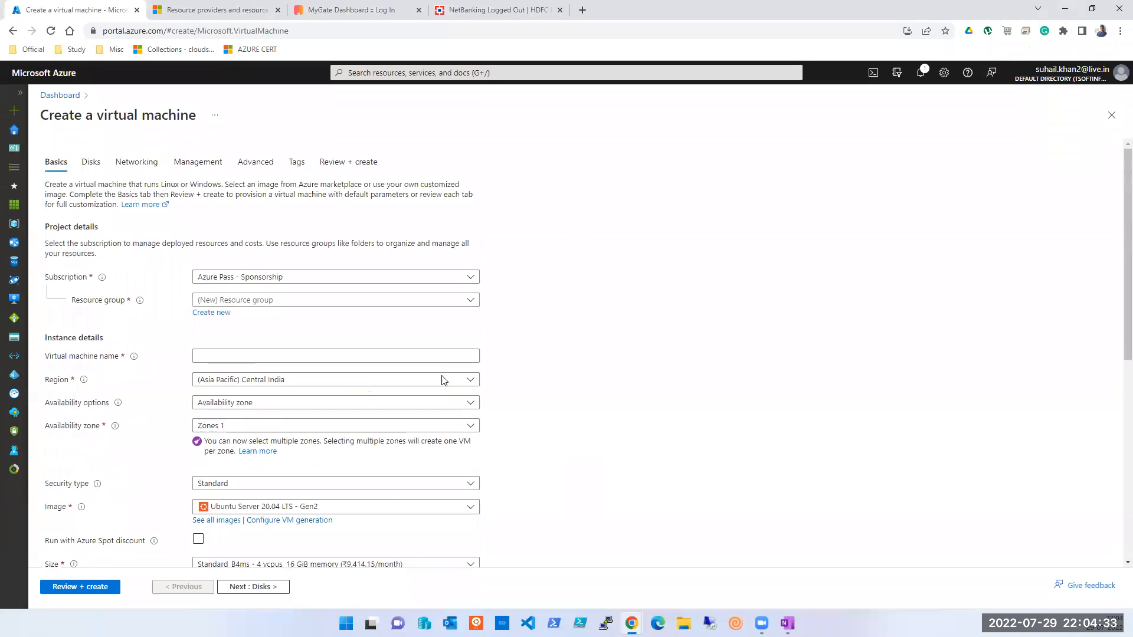
pyautogui.click(86, 165)
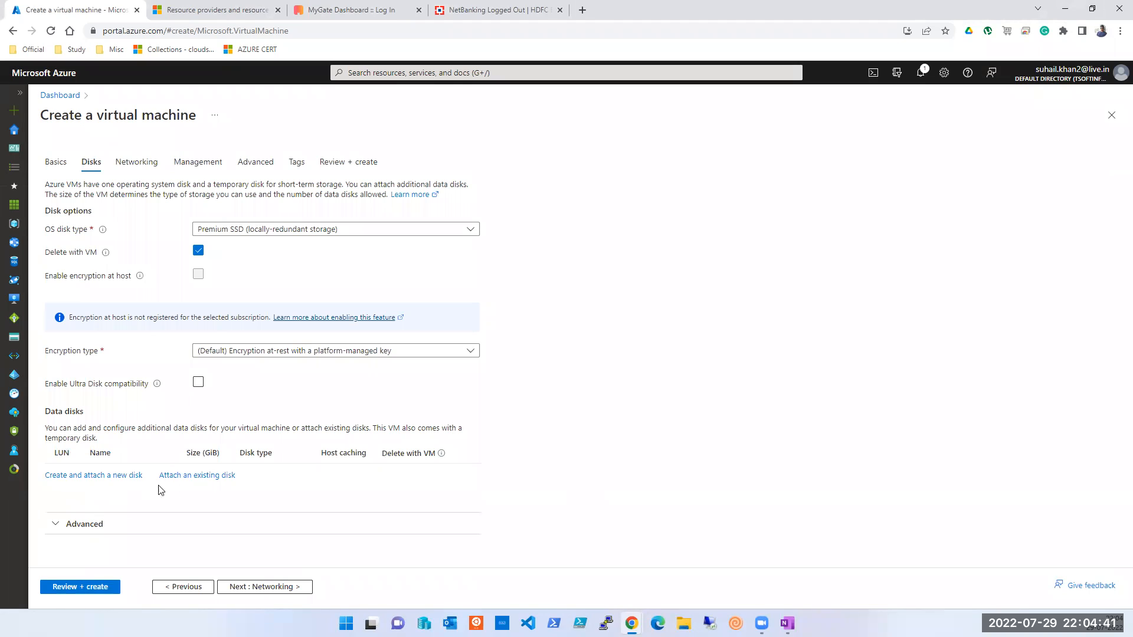
pyautogui.click(152, 165)
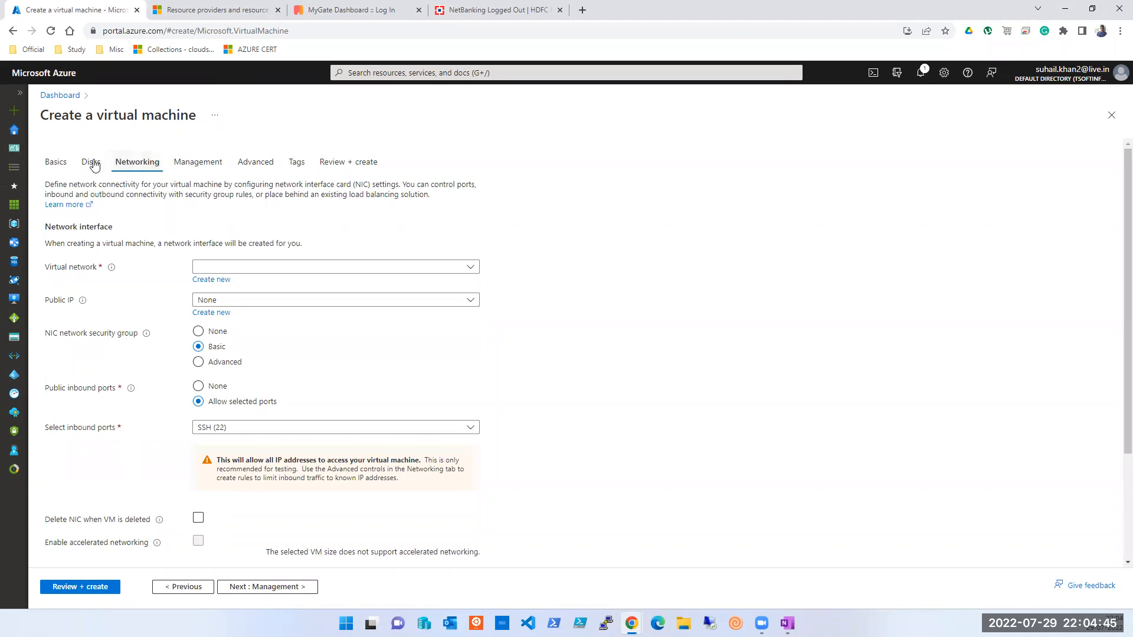
pyautogui.click(58, 170)
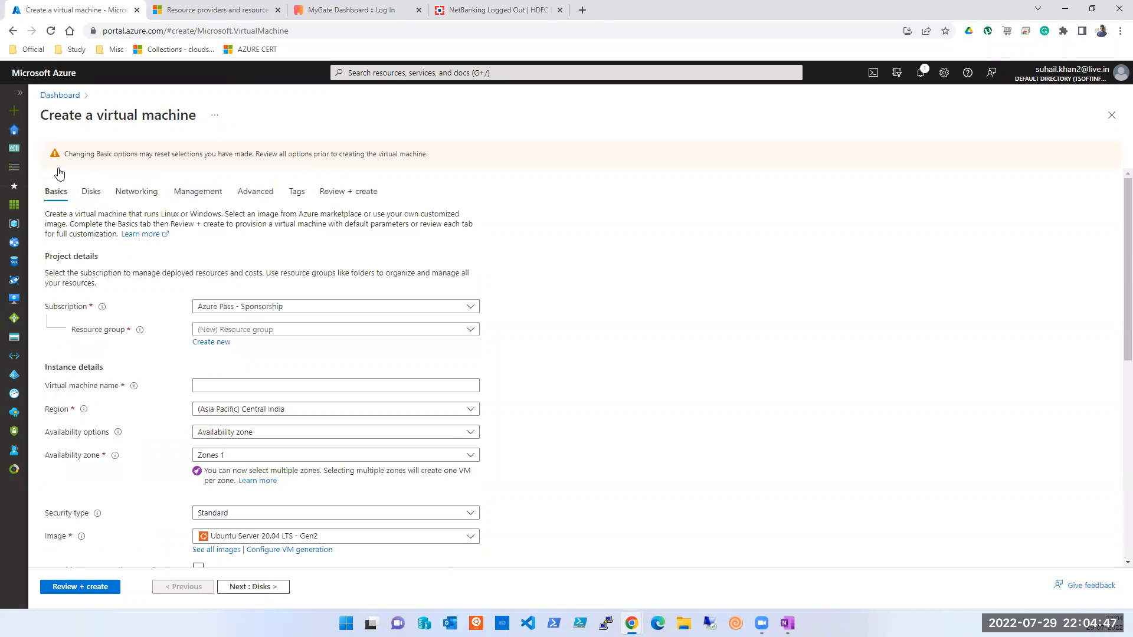
pyautogui.click(1113, 117)
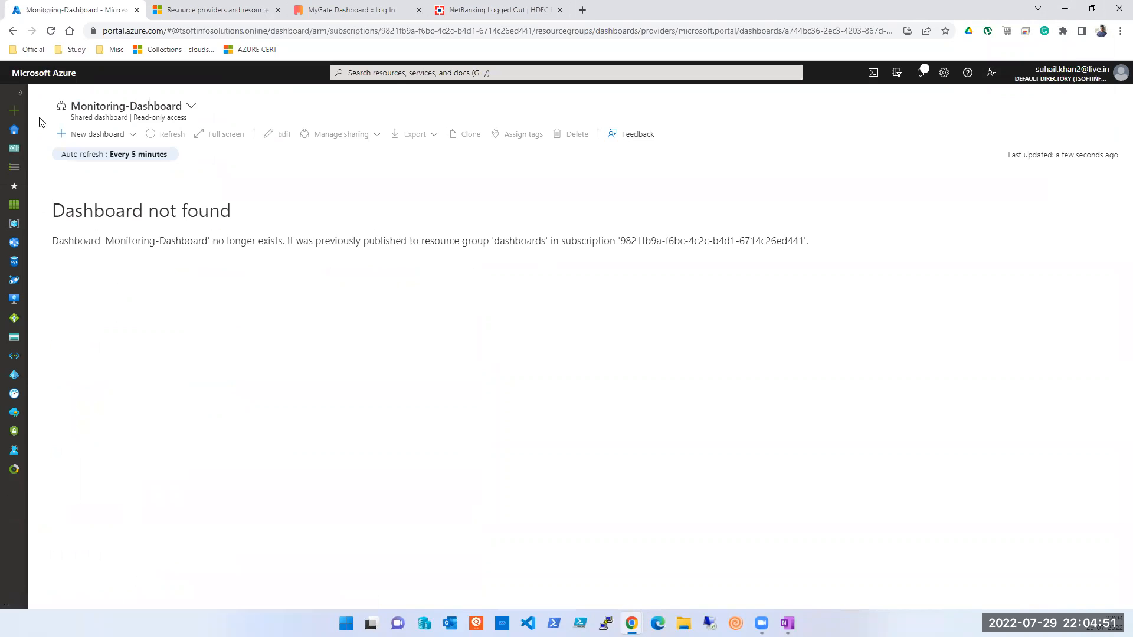
# Step: Return to the portal home page listing Azure services and recent resources
pyautogui.click(16, 137)
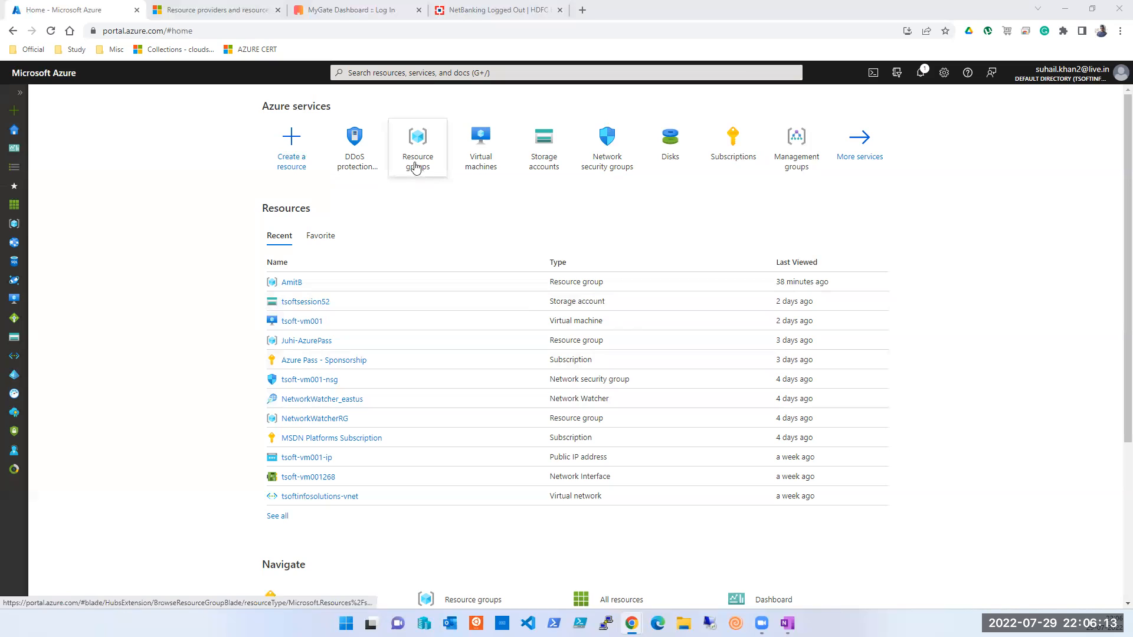
# Step: Bring up an empty Untitled Notepad document over the portal home page
pyautogui.moveTo(412, 165)
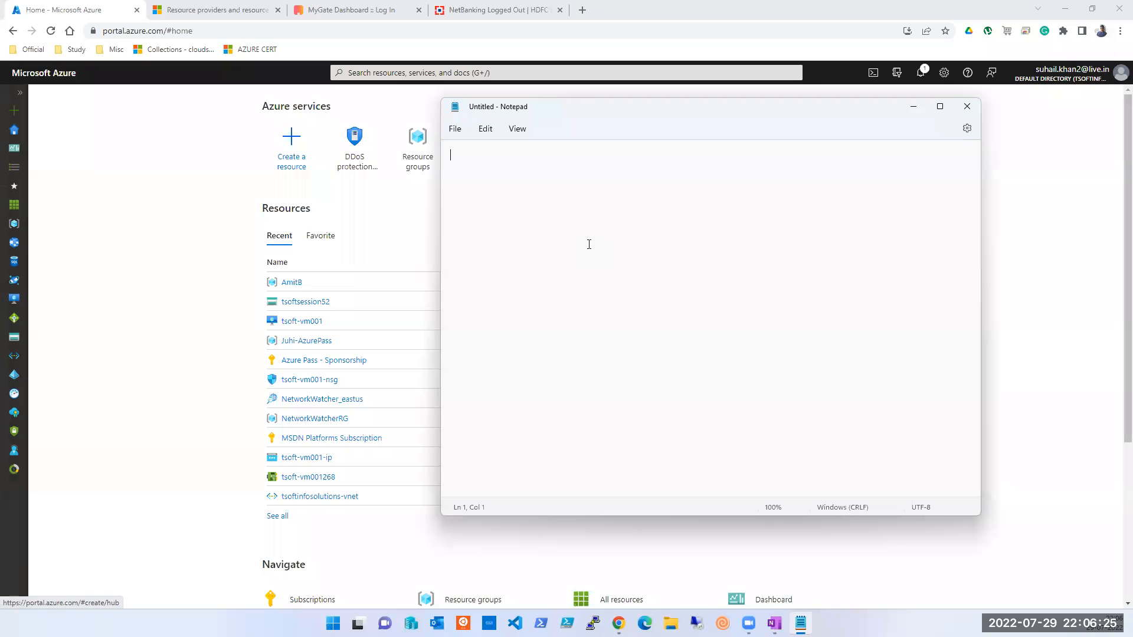
# Step: Paste the New-AzVm command and highlight East US, myVnet, mySubnet, myNetworkSecurityGroup and myPublicIpAddress
pyautogui.write("New-AzVm `     -ResourceGroupName 'myResourceGroup' `     -Name 'myVM' `     -Location 'East US' `     -VirtualNetworkName 'myVnet' `     -SubnetName 'mySubnet' `     -SecurityGroupName 'myNetworkSecurityGroup' `     -PublicIpAddressName 'myPublicIpAddress' `     -OpenPorts 80,3389")
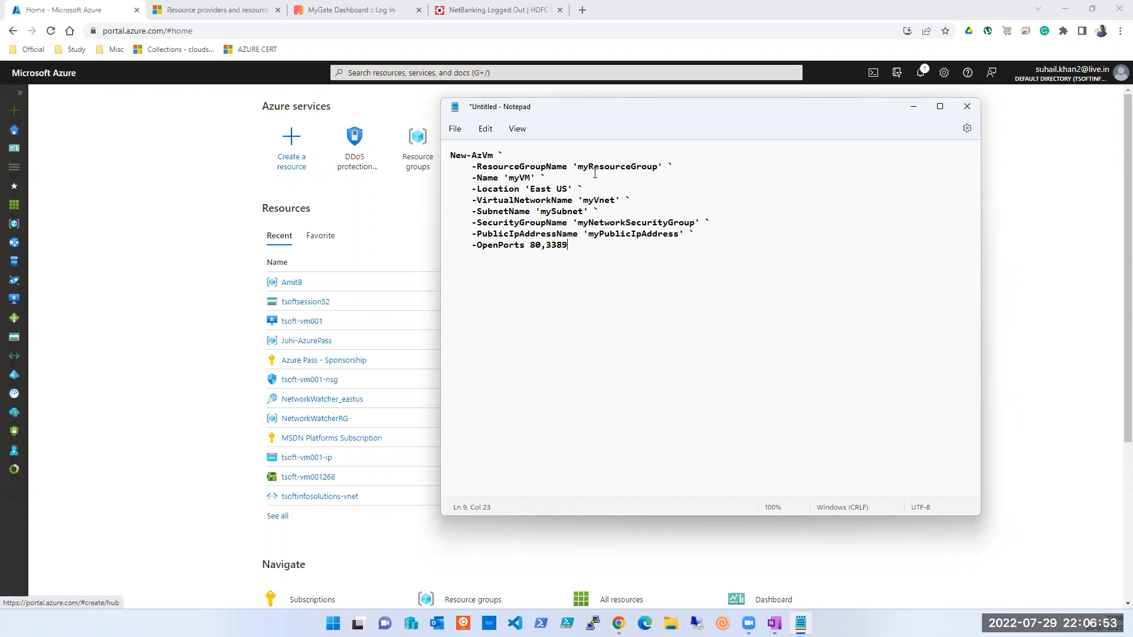
pyautogui.doubleClick(537, 189)
pyautogui.doubleClick(588, 202)
pyautogui.doubleClick(555, 211)
pyautogui.doubleClick(612, 224)
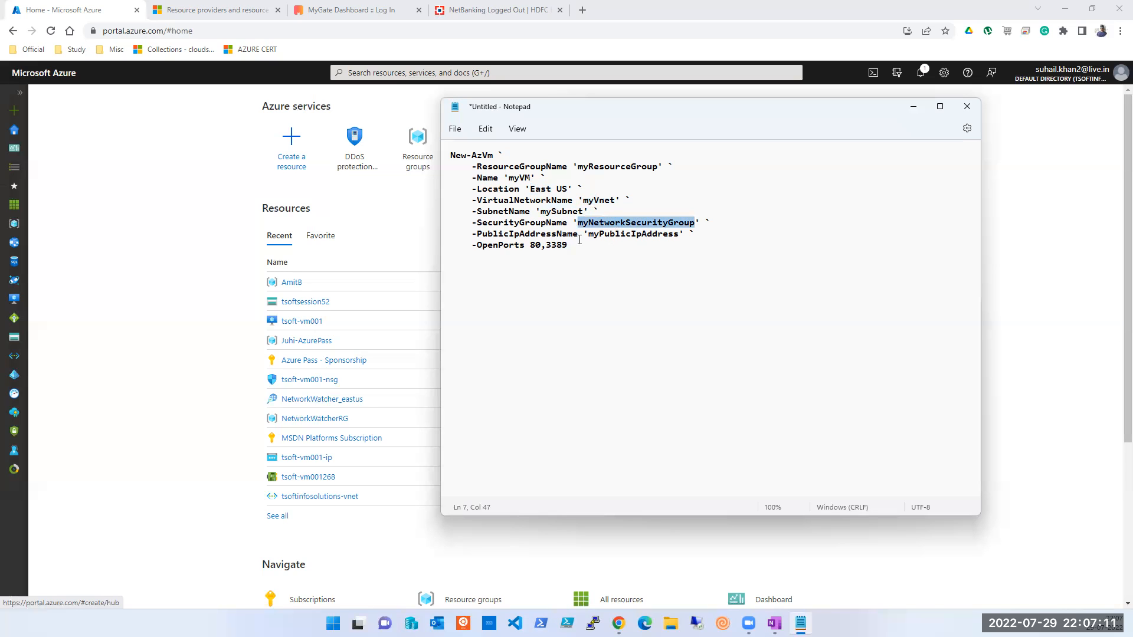
pyautogui.doubleClick(623, 236)
# Step: Select the whole nine-line New-AzVm command, then return to the Azure portal
pyautogui.click(603, 245)
pyautogui.moveTo(603, 245); pyautogui.dragTo(451, 158)
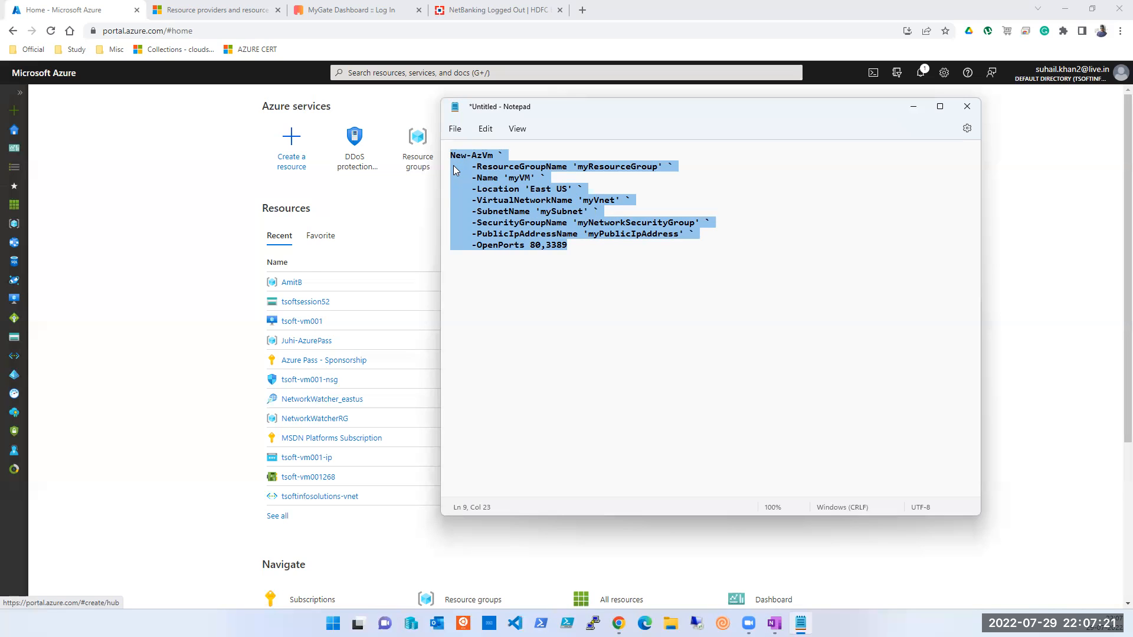
pyautogui.click(197, 151)
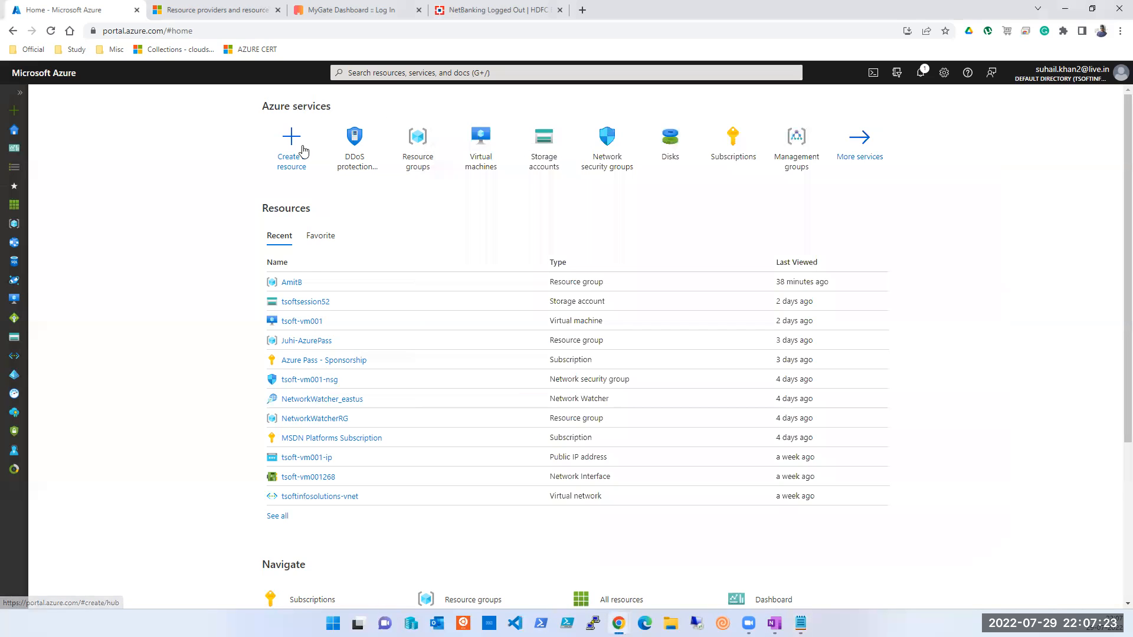
# Step: From the Virtual machines list, start a new Azure virtual machine and scroll down its Basics form
pyautogui.click(470, 165)
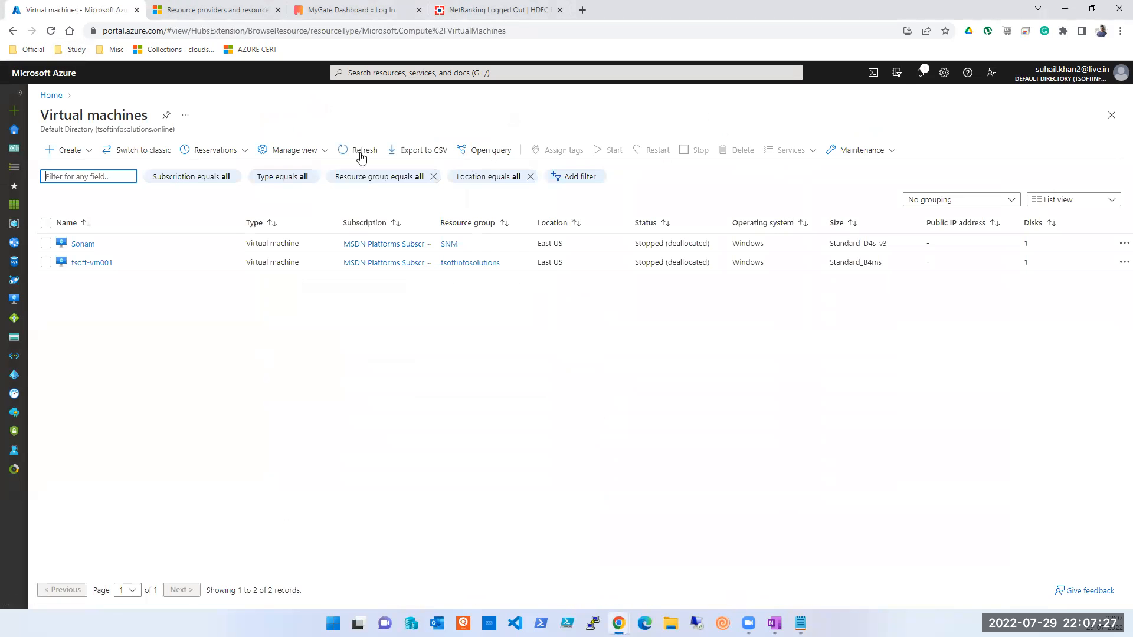
pyautogui.click(69, 151)
pyautogui.click(808, 26)
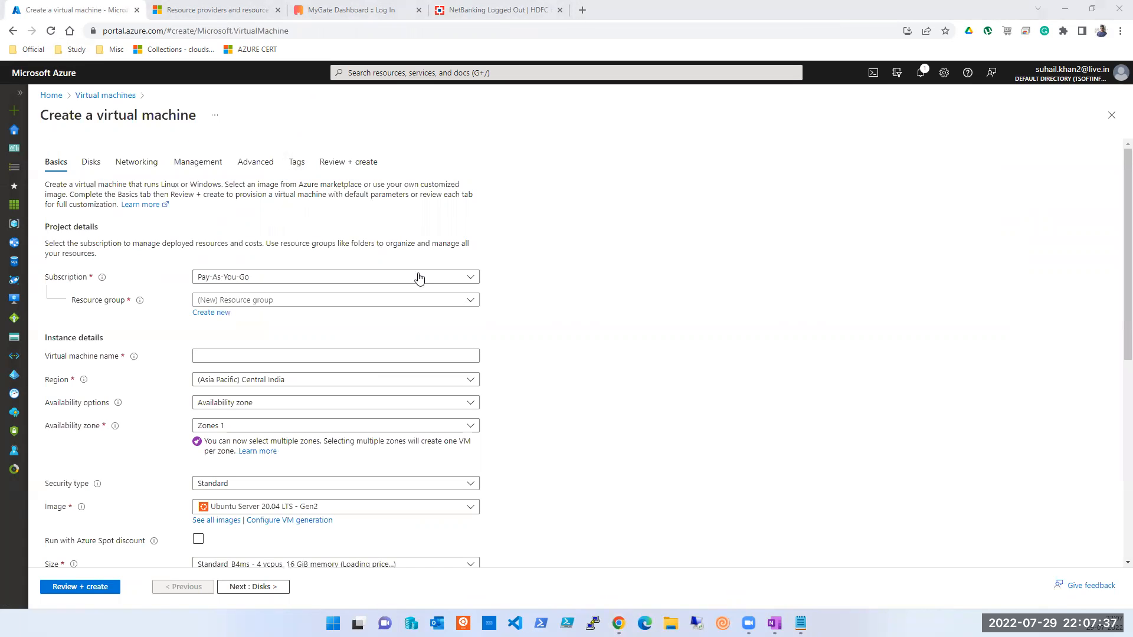
pyautogui.scroll(-1, 266, 256)
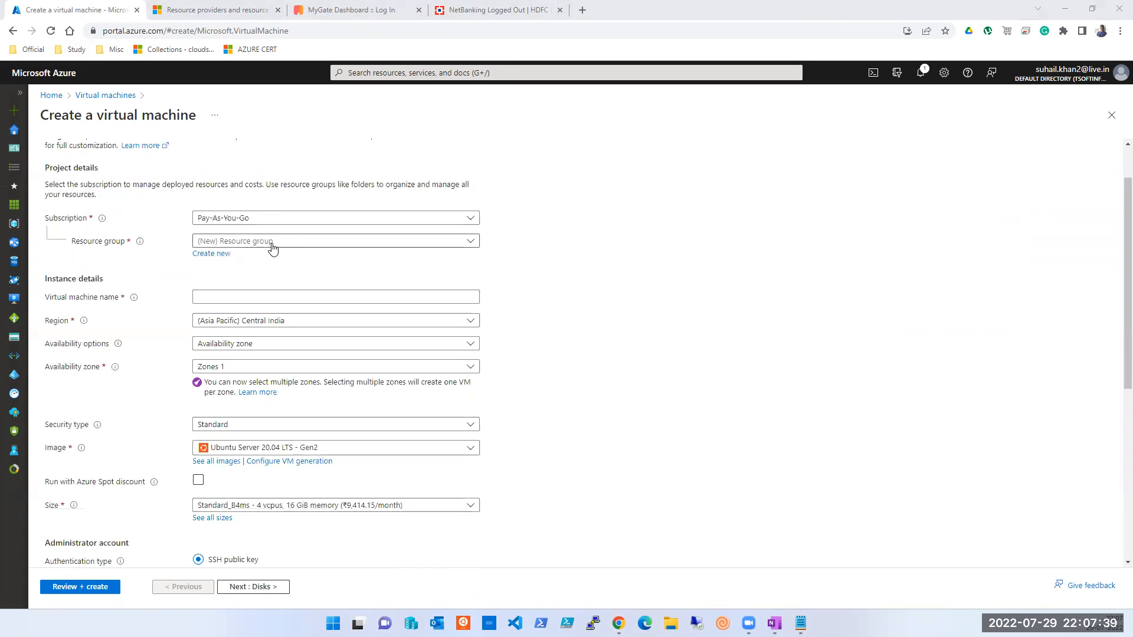
pyautogui.scroll(-1, 272, 248)
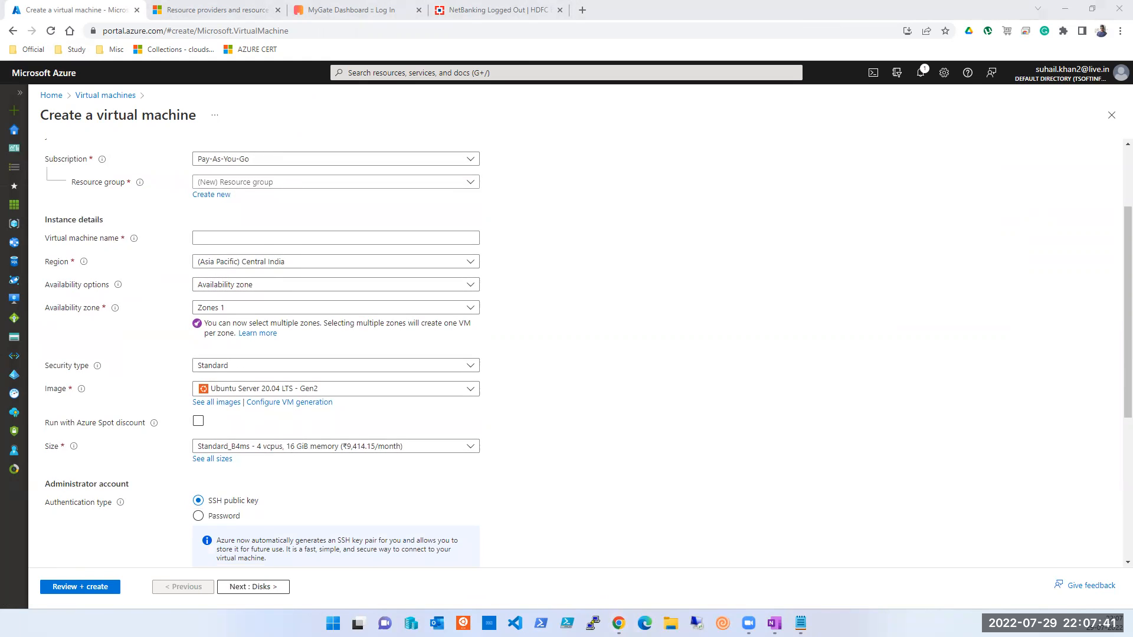
# Step: Choose MSDN Platforms Subscription and an existing resource group, checking myResourceGroup in the script
pyautogui.click(800, 624)
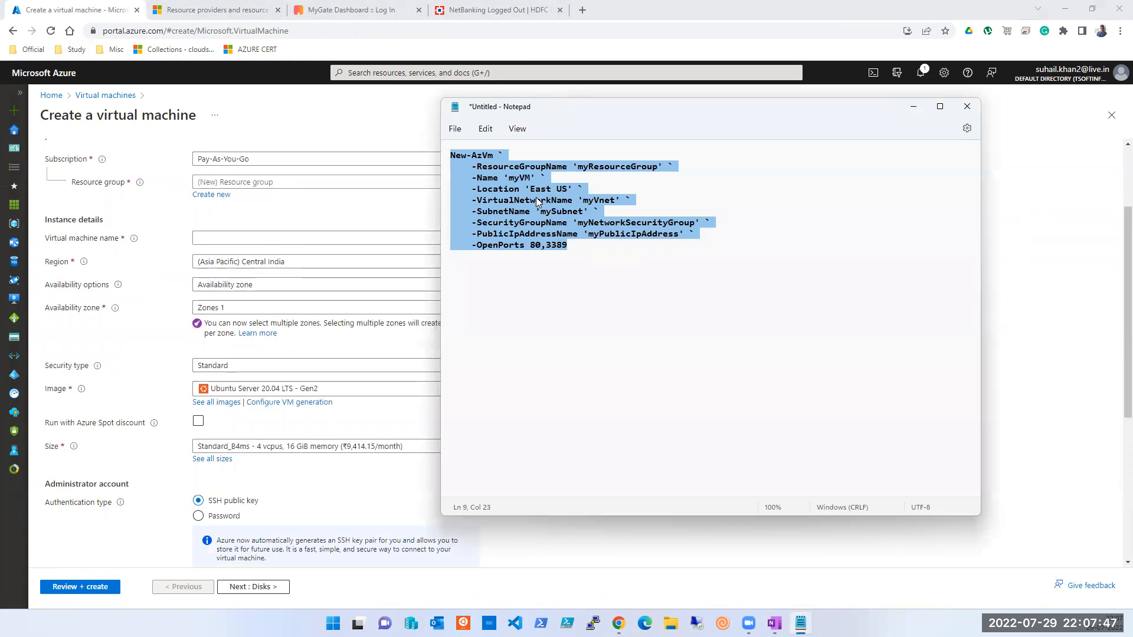
pyautogui.click(262, 159)
pyautogui.click(267, 158)
pyautogui.click(266, 164)
pyautogui.click(265, 203)
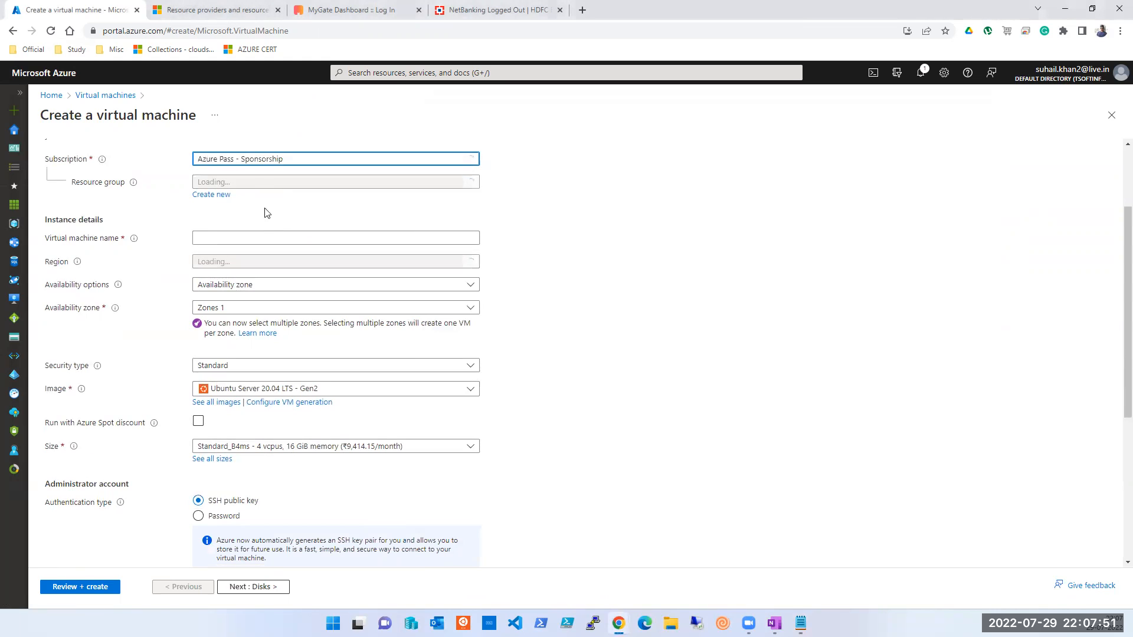
pyautogui.click(271, 164)
pyautogui.click(263, 212)
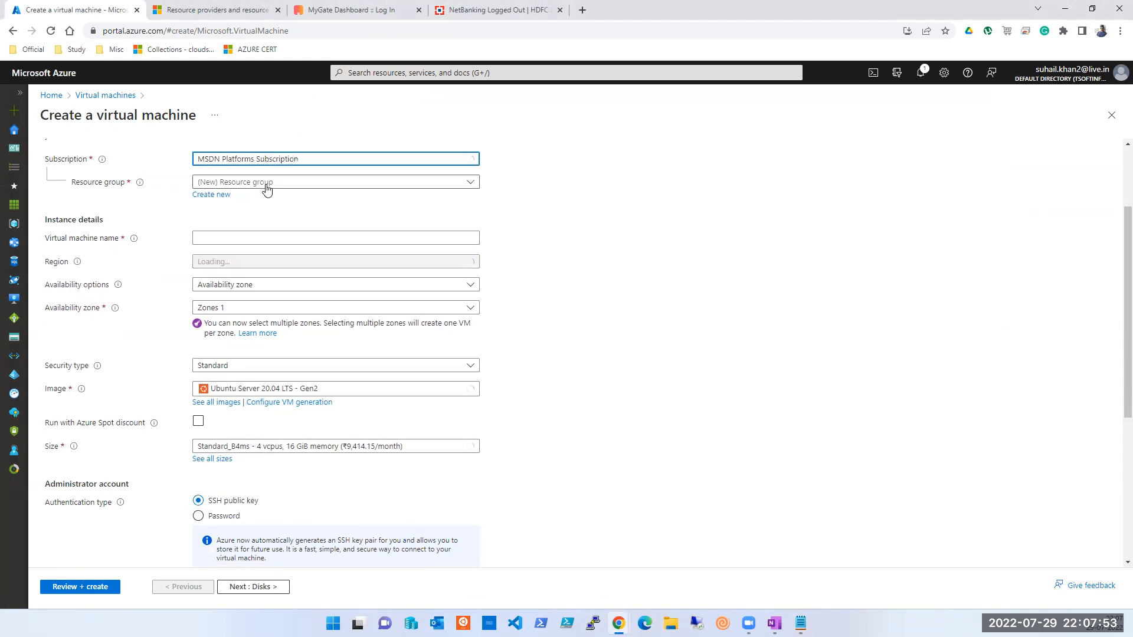
pyautogui.click(267, 187)
pyautogui.click(245, 224)
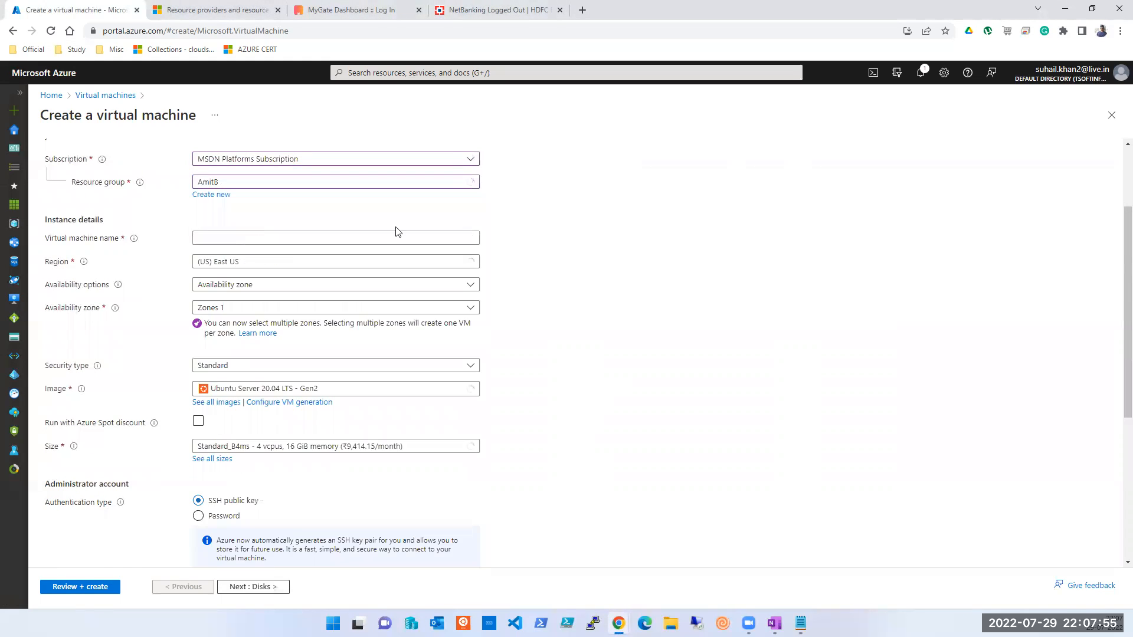
pyautogui.hotkey('alt', 'Tab')
pyautogui.doubleClick(609, 168)
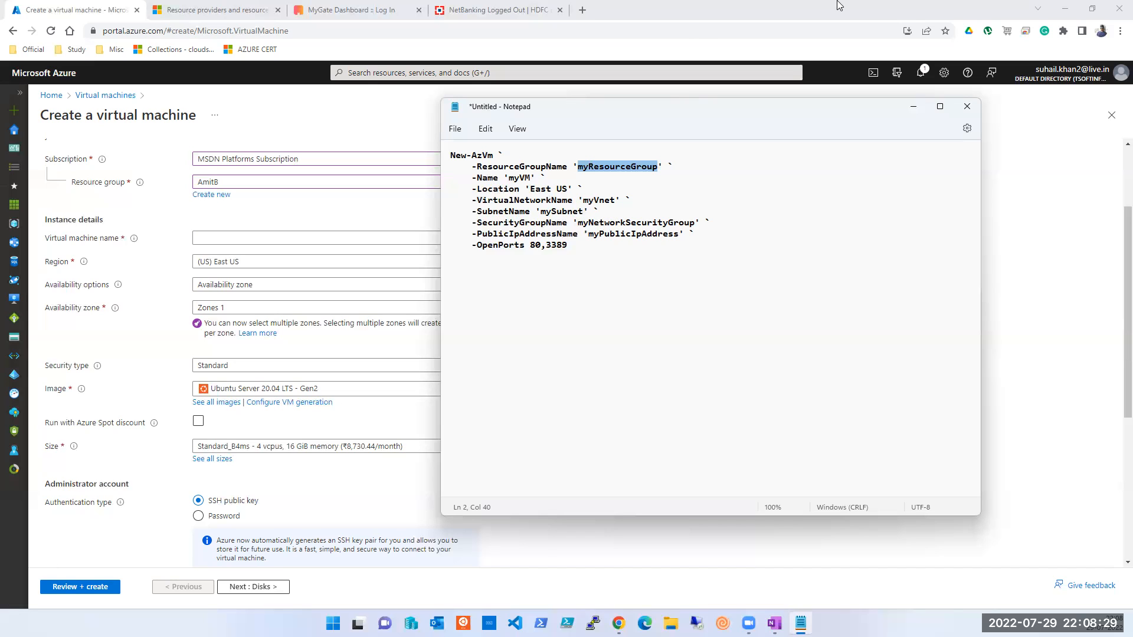
# Step: Set availability to 'No infrastructure redundancy required', then check myVnet and mySubnet in the script
pyautogui.click(267, 316)
pyautogui.click(223, 286)
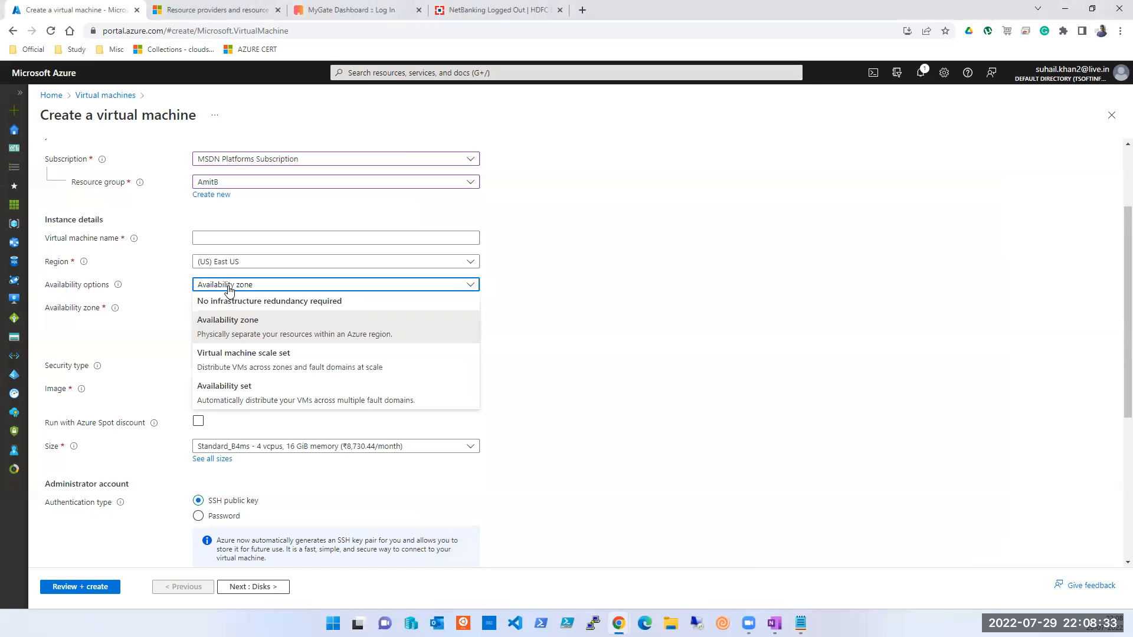
pyautogui.click(221, 302)
pyautogui.hotkey('alt', 'Tab')
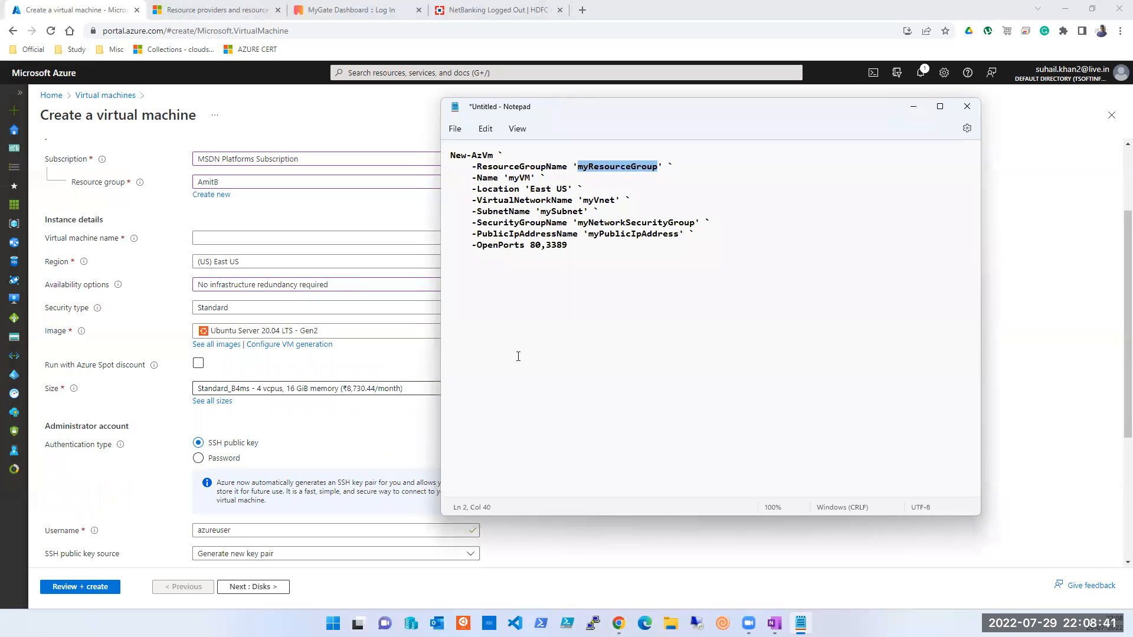
pyautogui.click(807, 17)
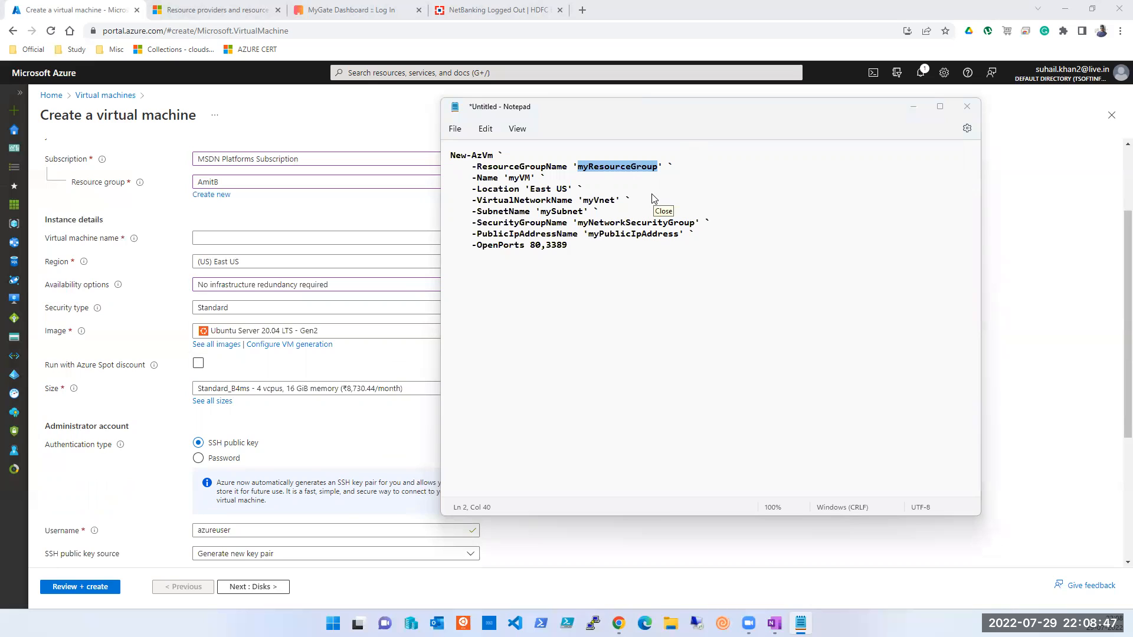
pyautogui.doubleClick(603, 202)
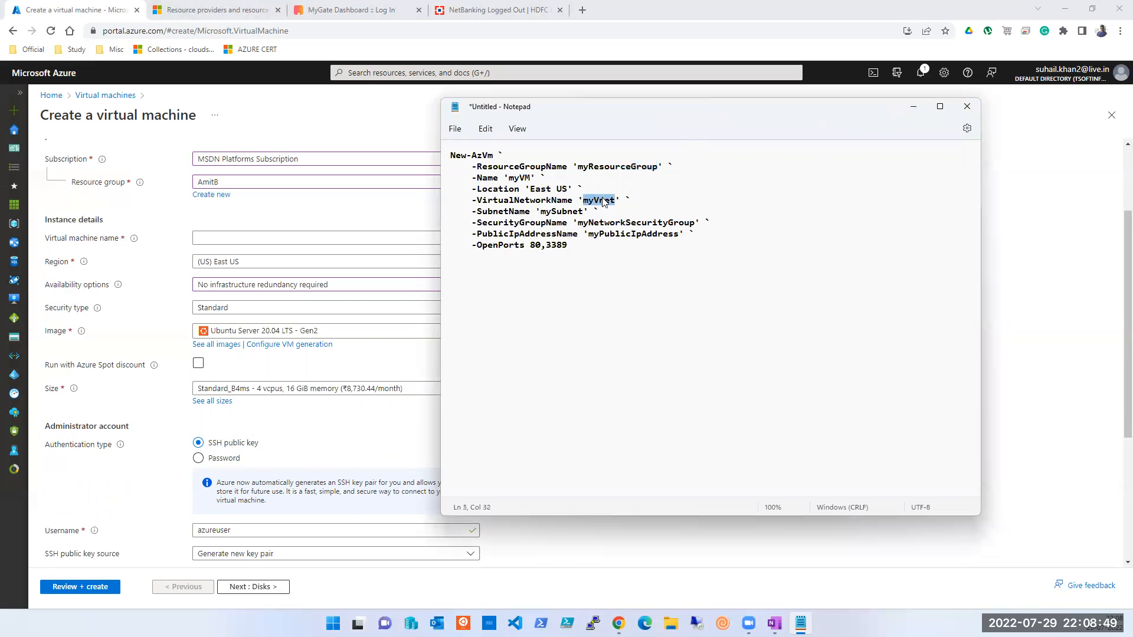
pyautogui.doubleClick(566, 212)
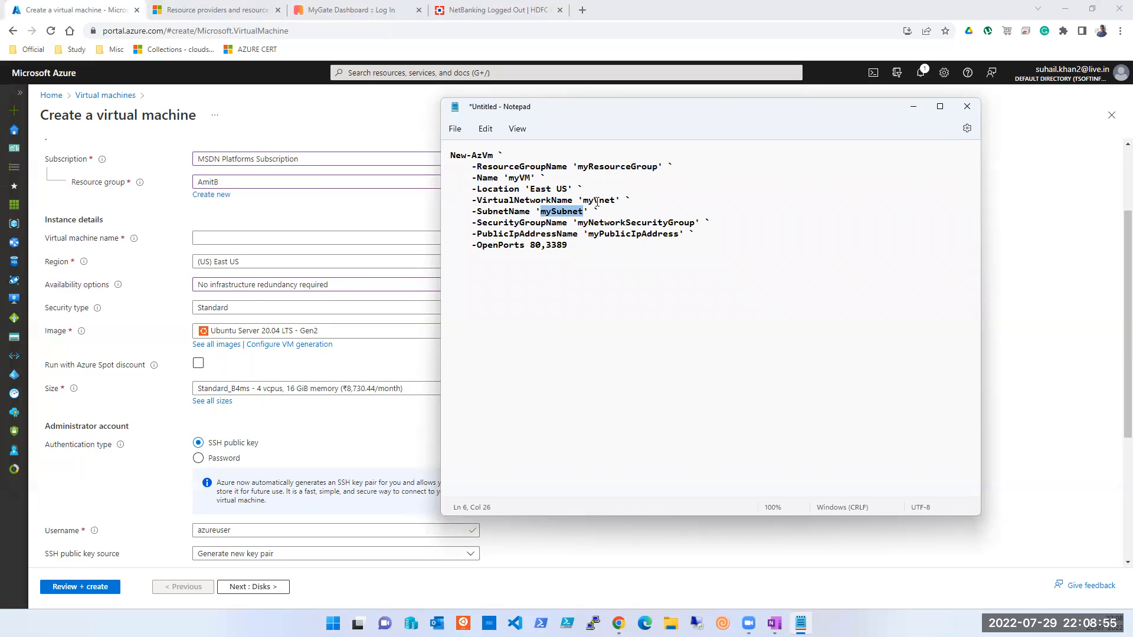
pyautogui.click(587, 245)
# Step: Open the inbound port choices and compare them with port 3389 in the script
pyautogui.click(367, 420)
pyautogui.scroll(-4, 372, 416)
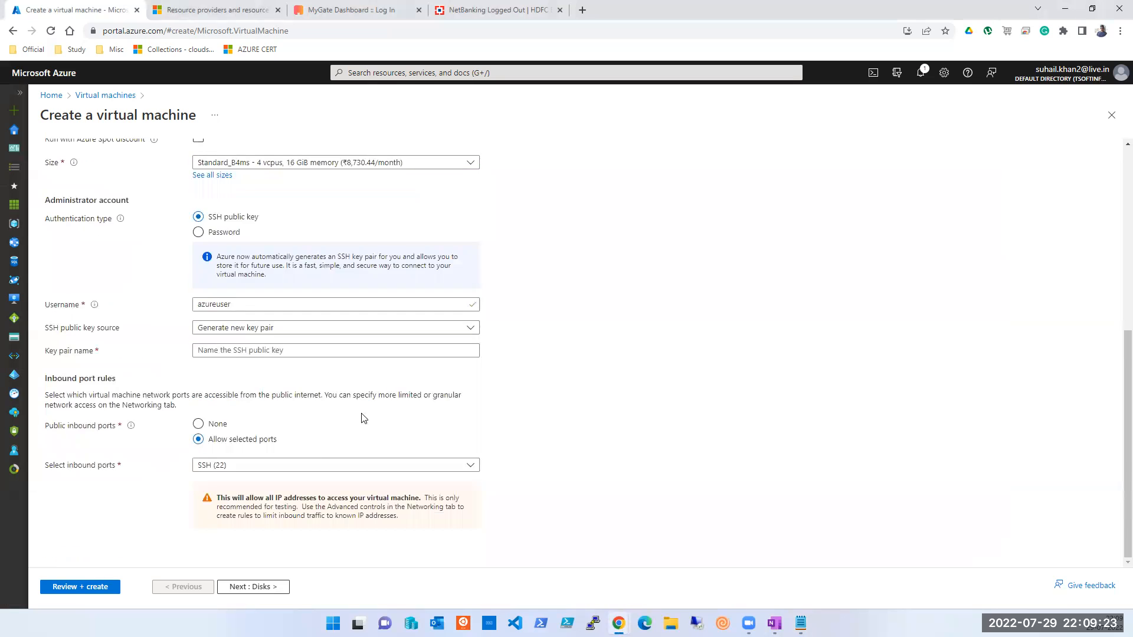
pyautogui.click(311, 465)
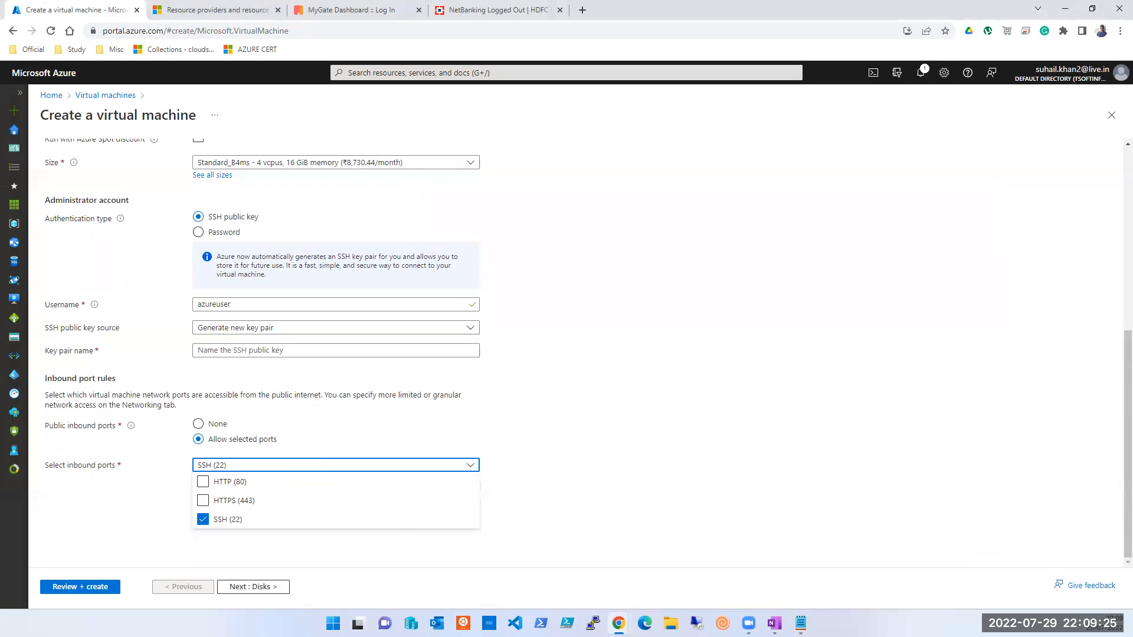
pyautogui.click(800, 623)
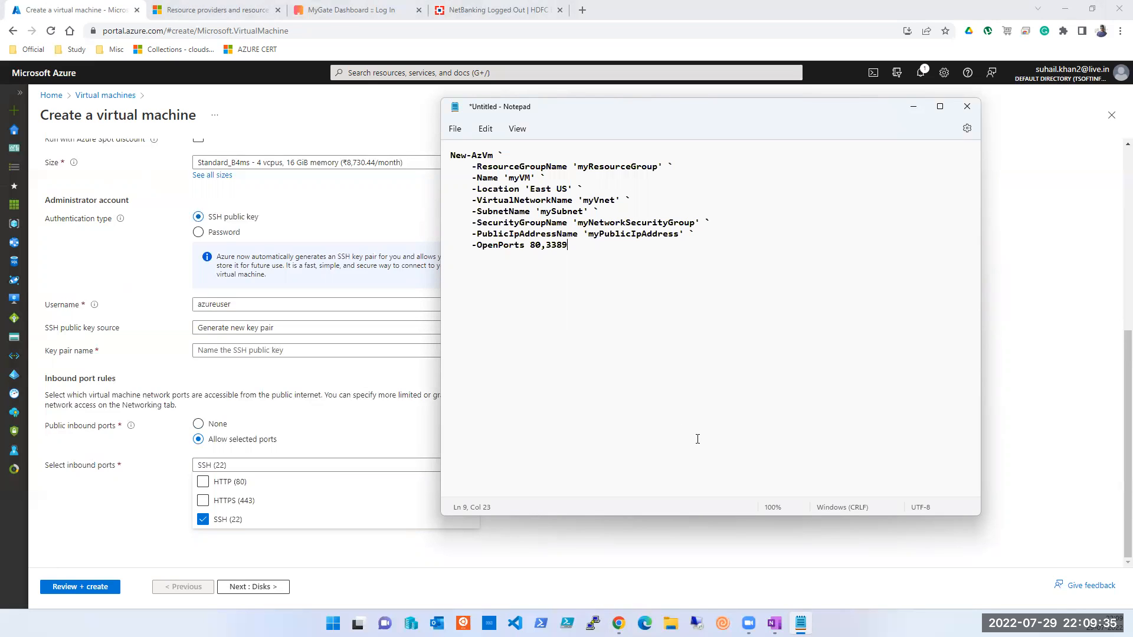
pyautogui.doubleClick(555, 247)
pyautogui.click(168, 293)
# Step: Recheck the inbound ports against the script, view the Networking tab, then return to Virtual machines
pyautogui.scroll(1, 225, 188)
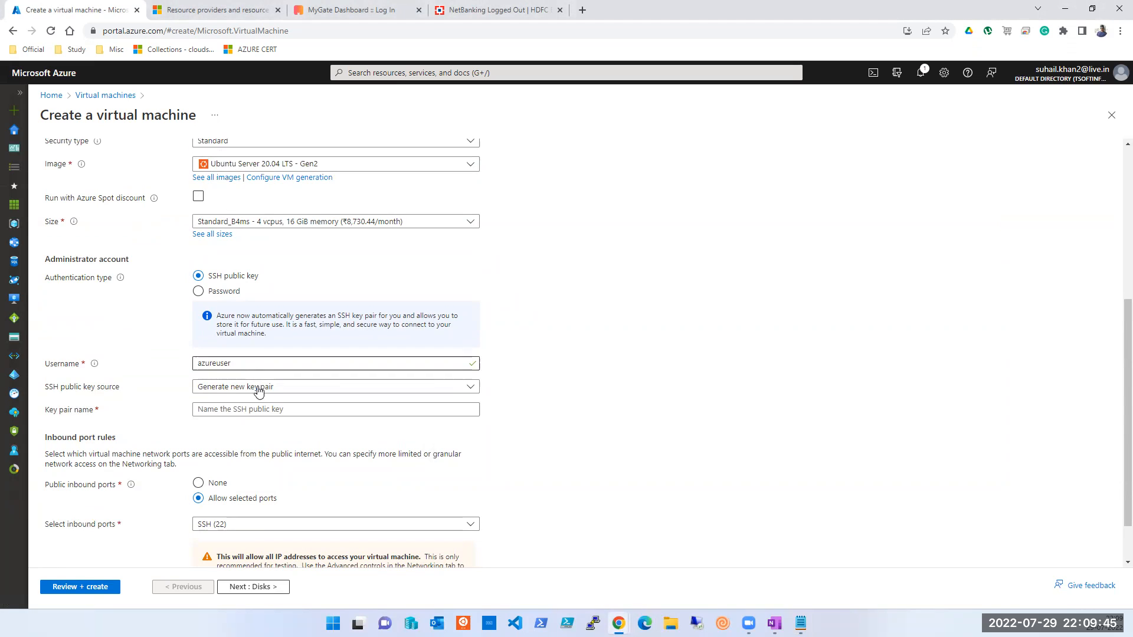
pyautogui.scroll(-1, 253, 387)
pyautogui.click(227, 469)
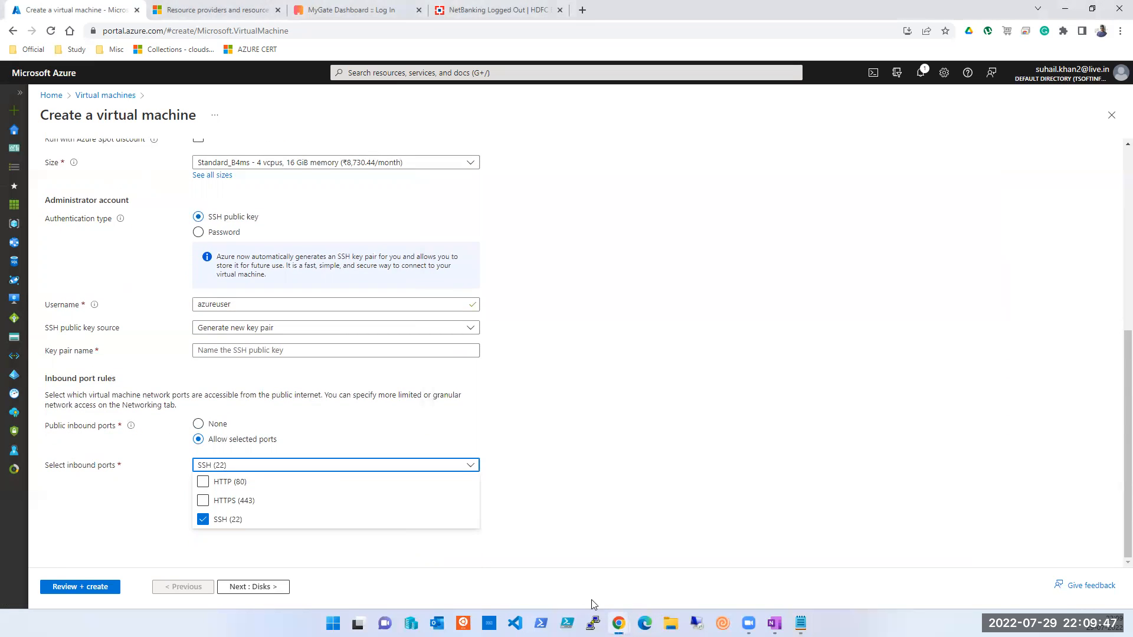
pyautogui.click(801, 623)
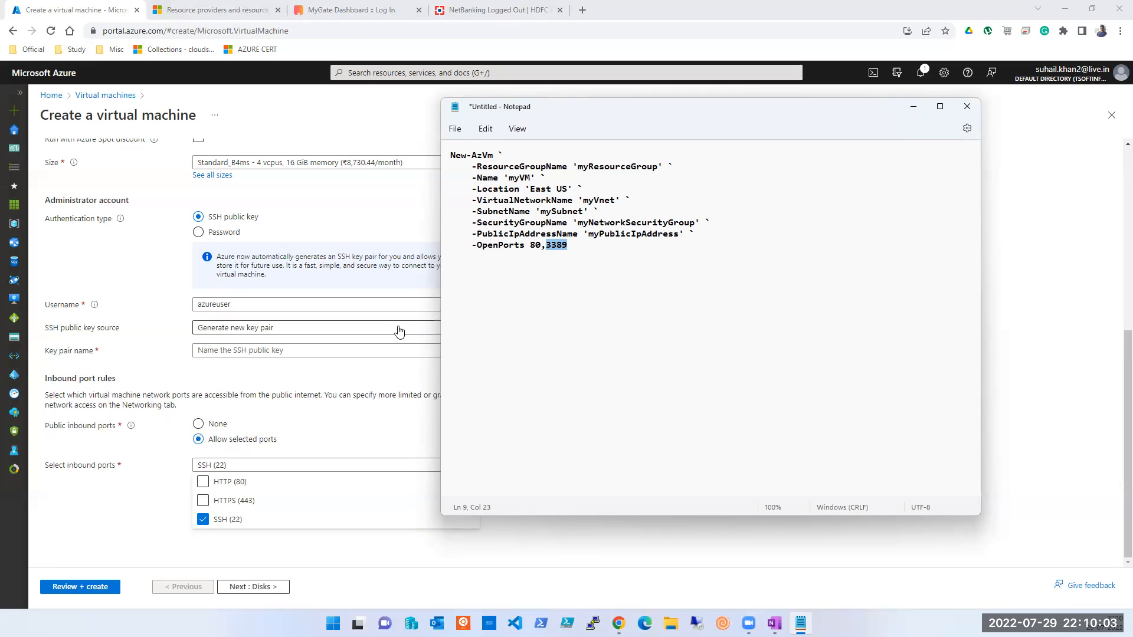
pyautogui.click(1063, 322)
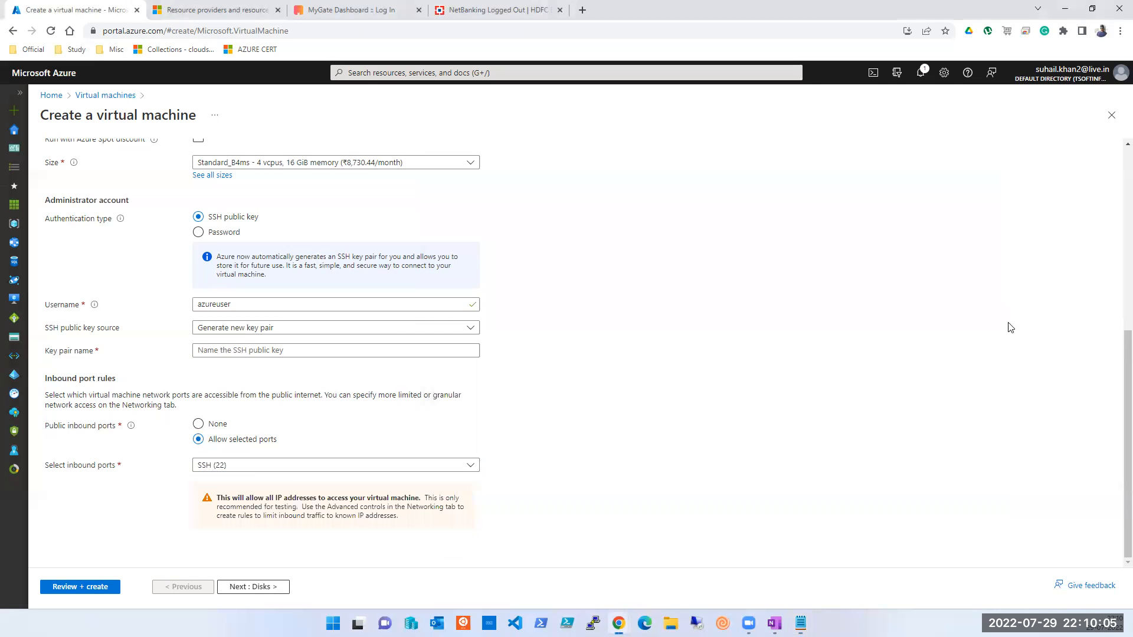
pyautogui.scroll(6, 760, 383)
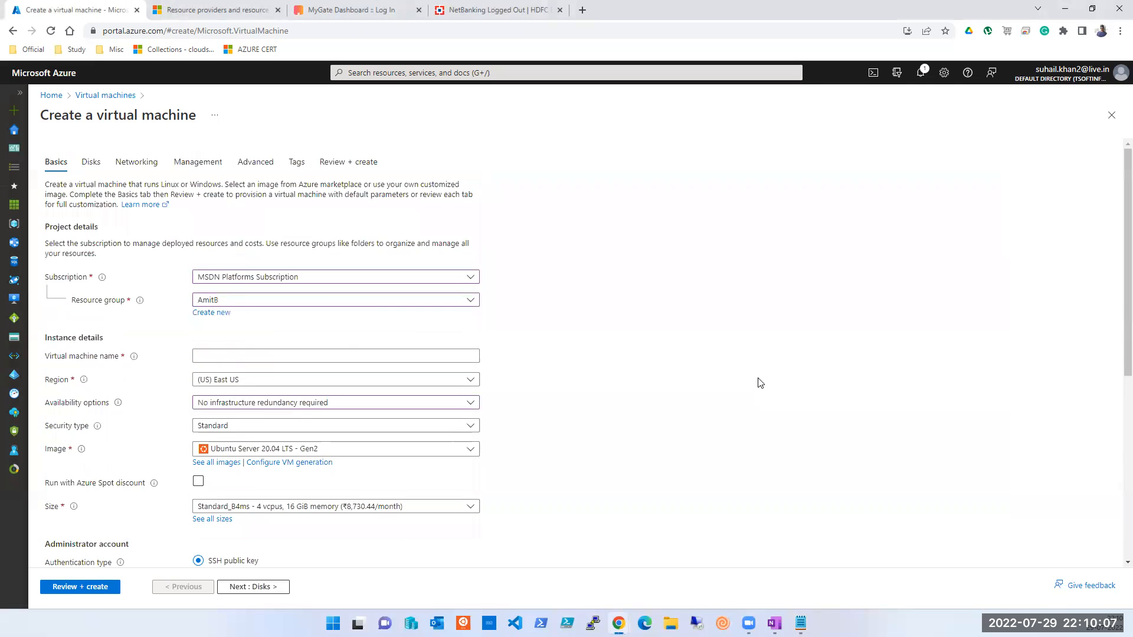
pyautogui.click(131, 164)
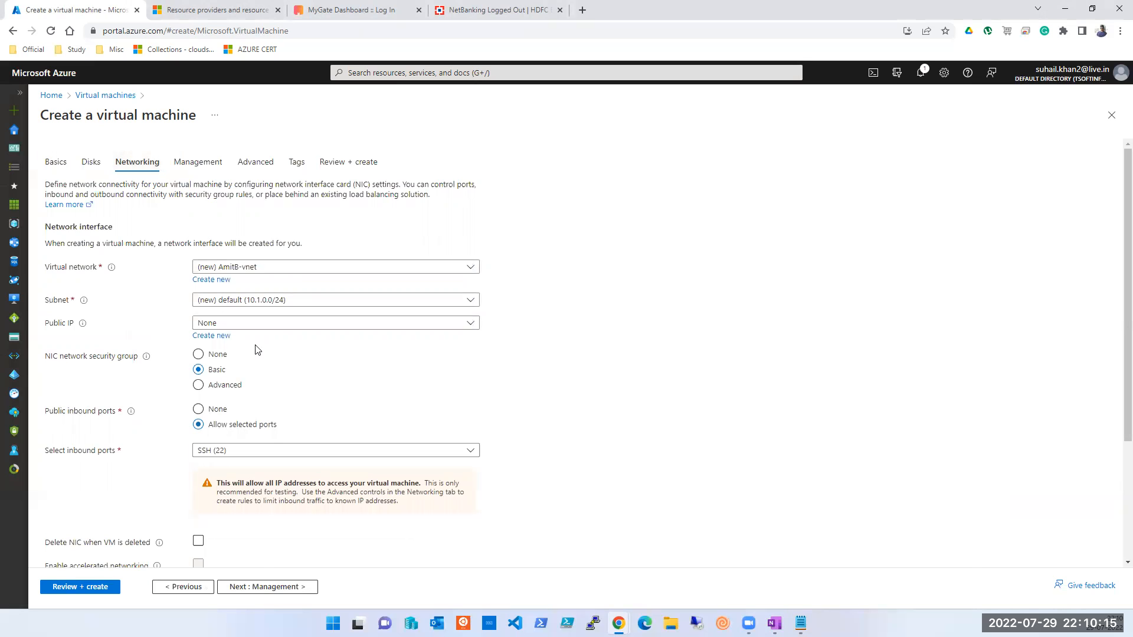
pyautogui.click(104, 96)
# Step: Open tsoft-vm001's Networking page to see its inbound port rules beside the New-AzVm script
pyautogui.click(91, 264)
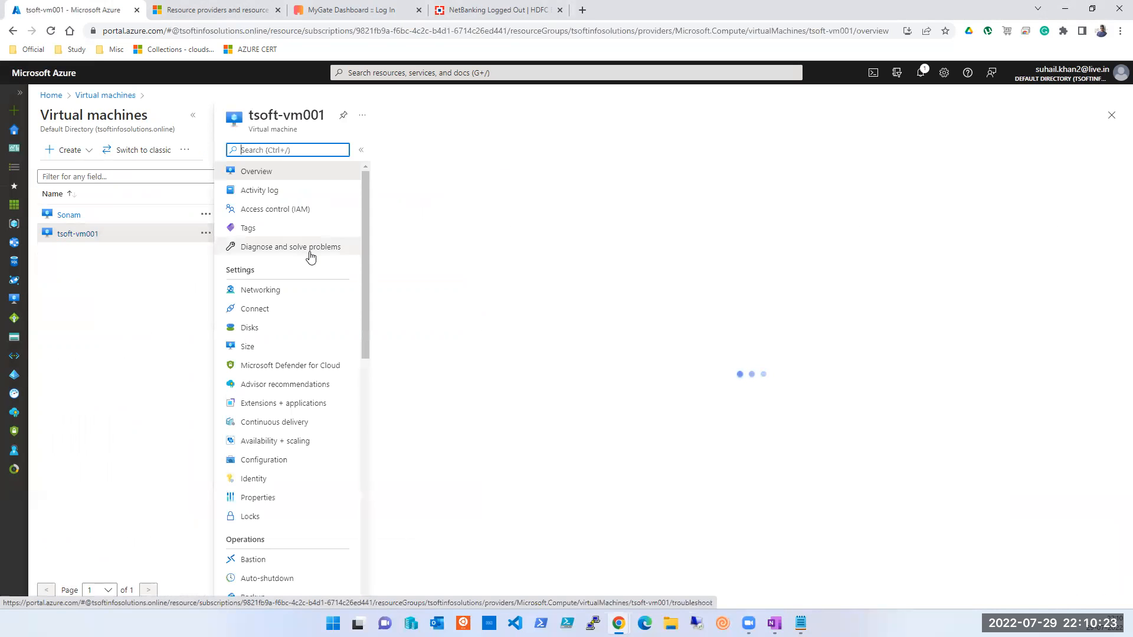
pyautogui.click(276, 298)
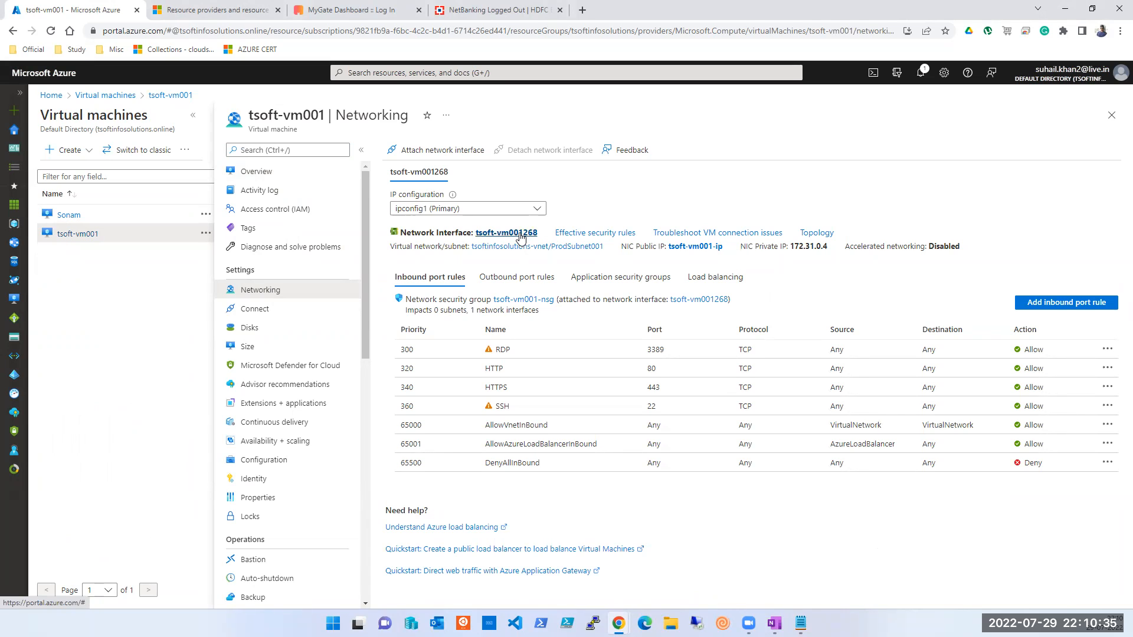
pyautogui.click(798, 16)
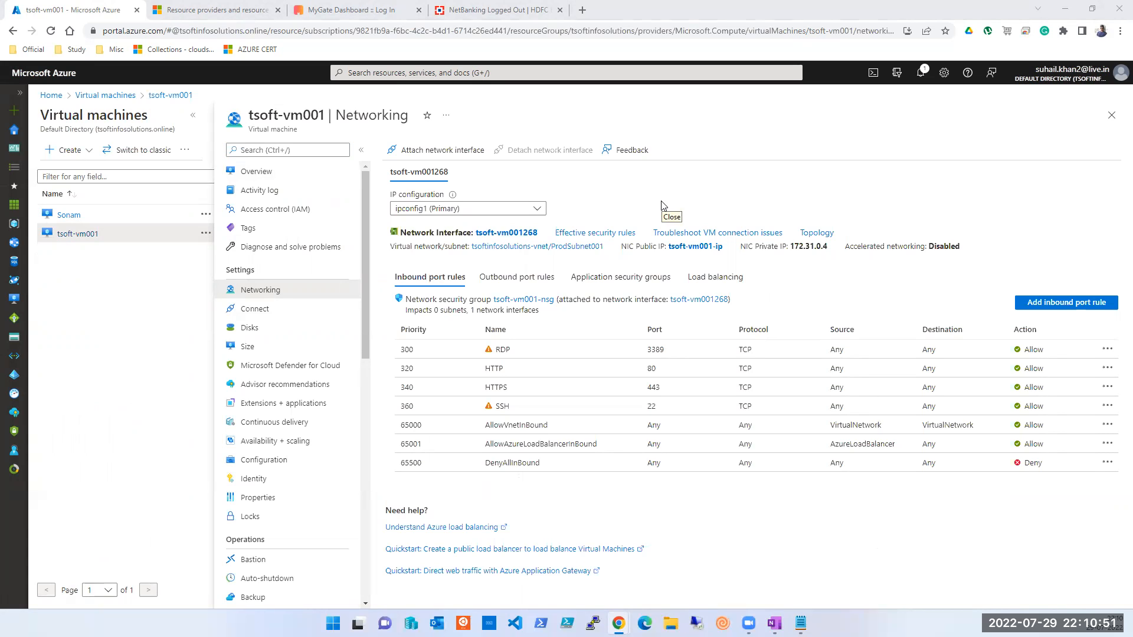
pyautogui.click(801, 623)
pyautogui.click(667, 272)
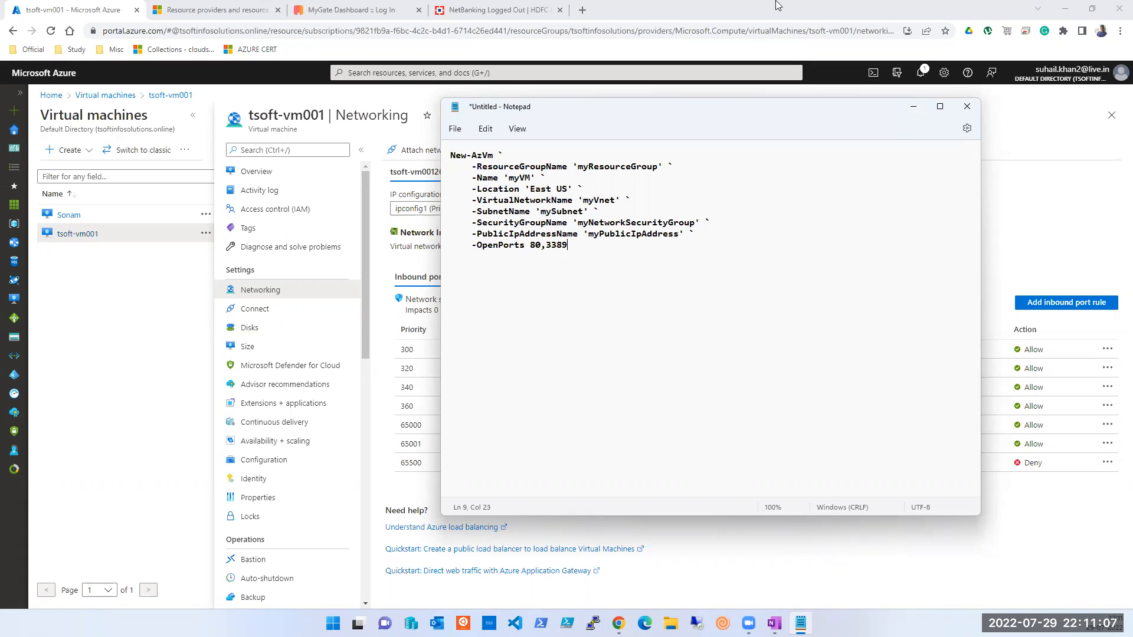
# Step: Shift the New-AzVm script Notepad window down-right so the portal's top bar is visible
pyautogui.click(729, 21)
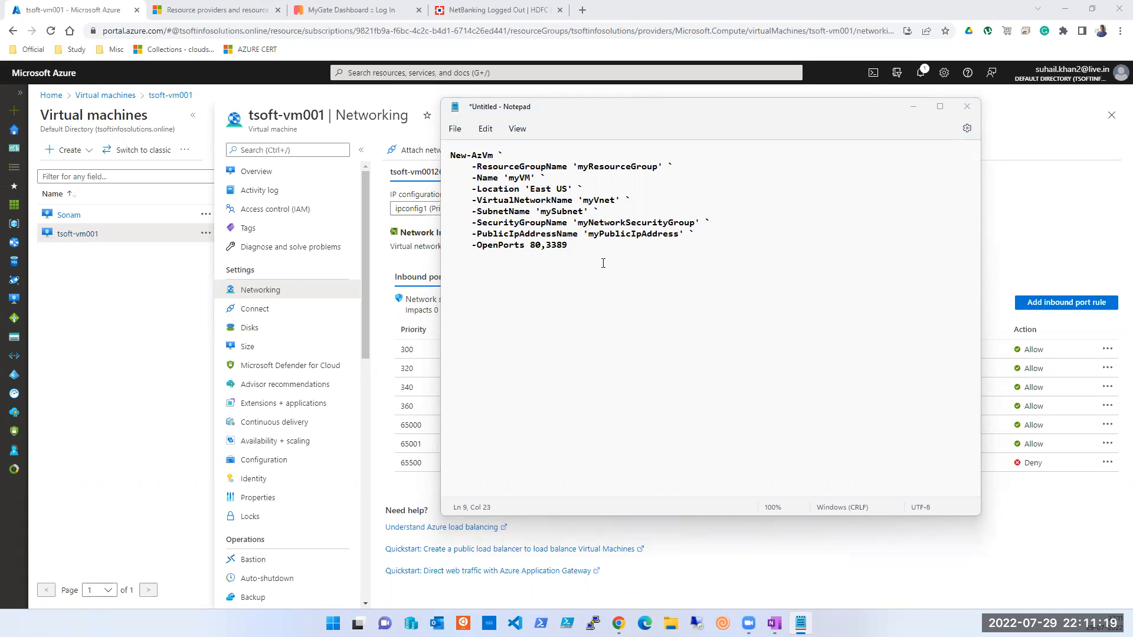
pyautogui.click(591, 247)
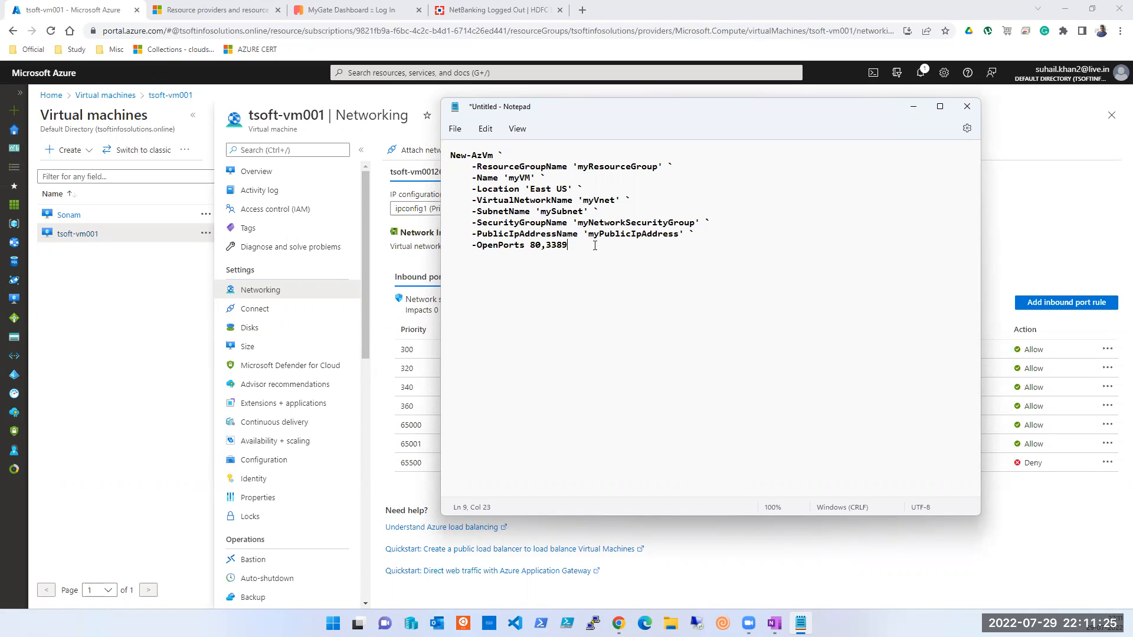
pyautogui.click(1061, 11)
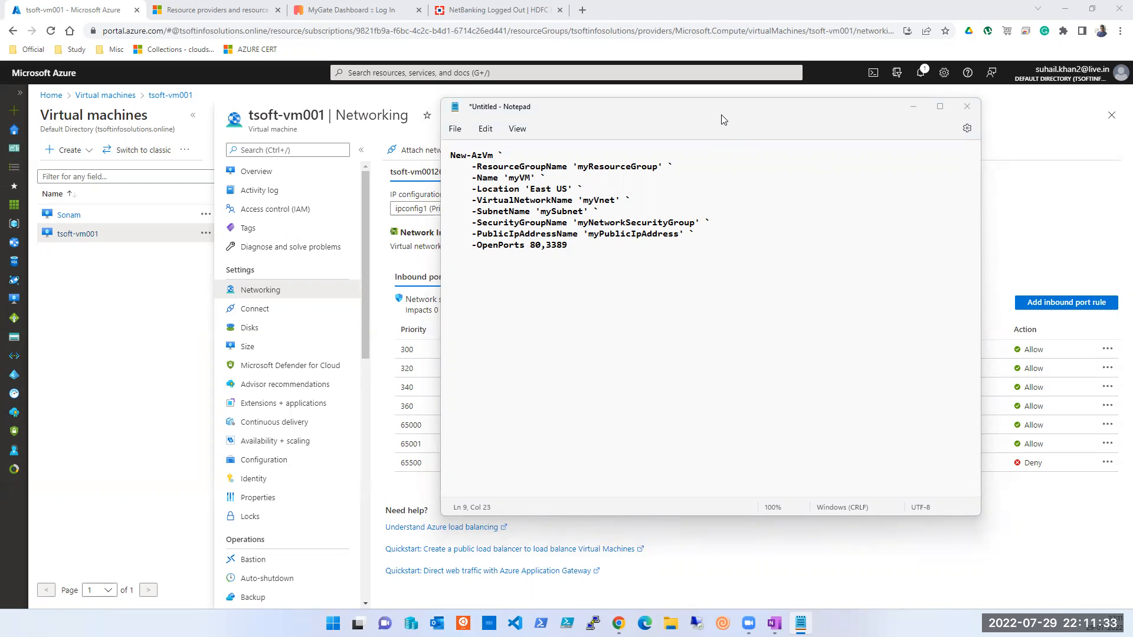
pyautogui.moveTo(736, 106); pyautogui.dragTo(822, 235)
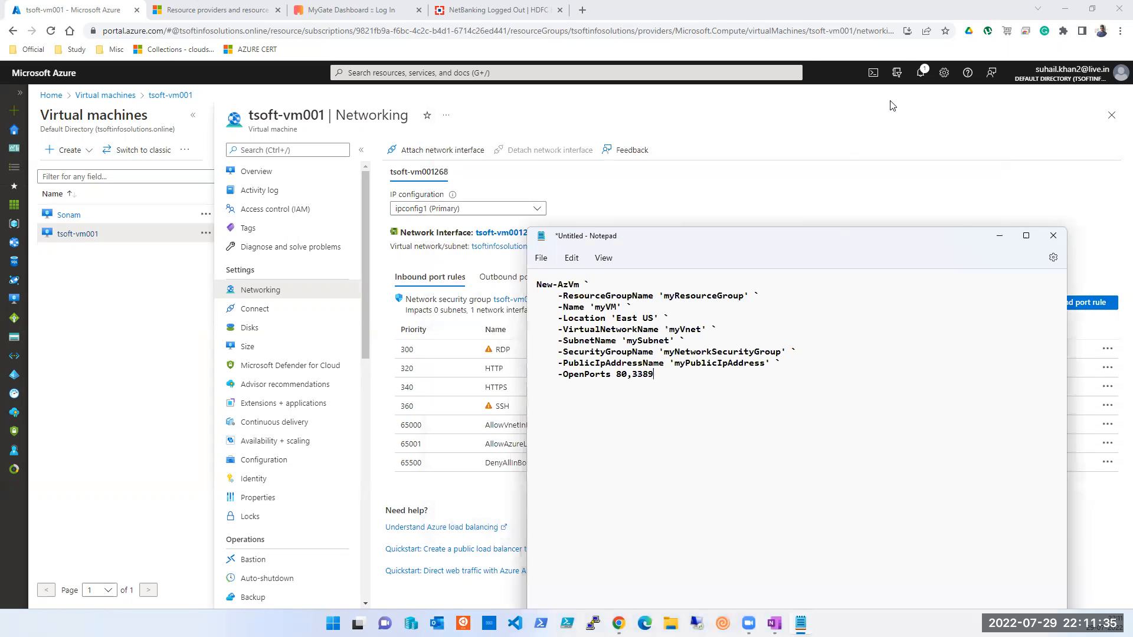
# Step: Open Cloud Shell, create its storage under MSDN Platforms Subscription, and make the pane taller
pyautogui.click(874, 73)
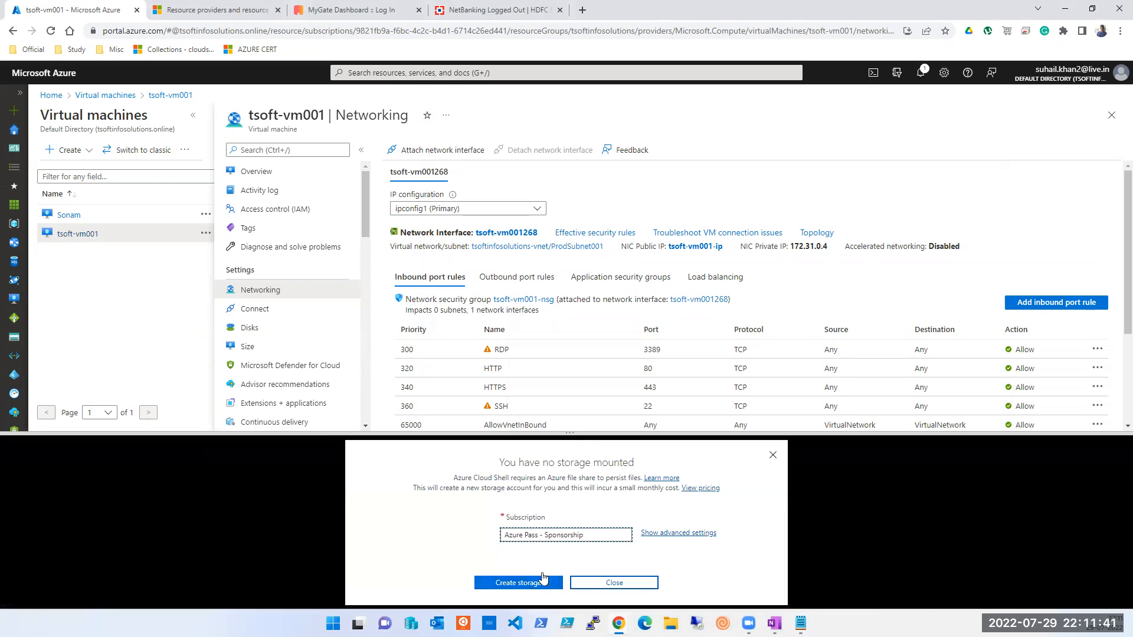
pyautogui.click(772, 458)
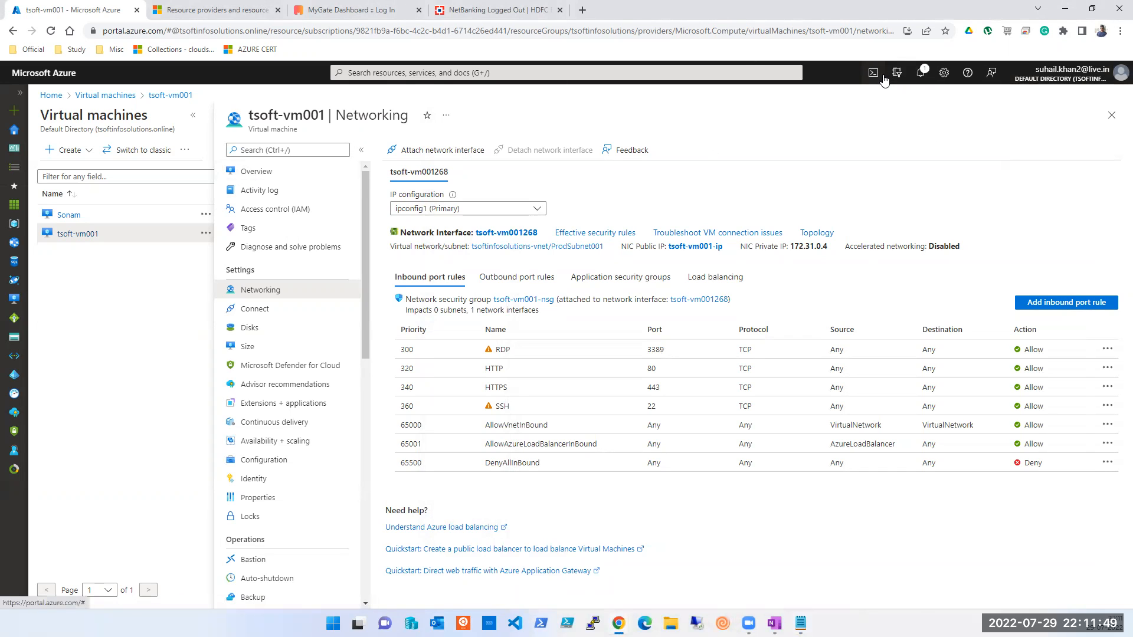
pyautogui.click(611, 538)
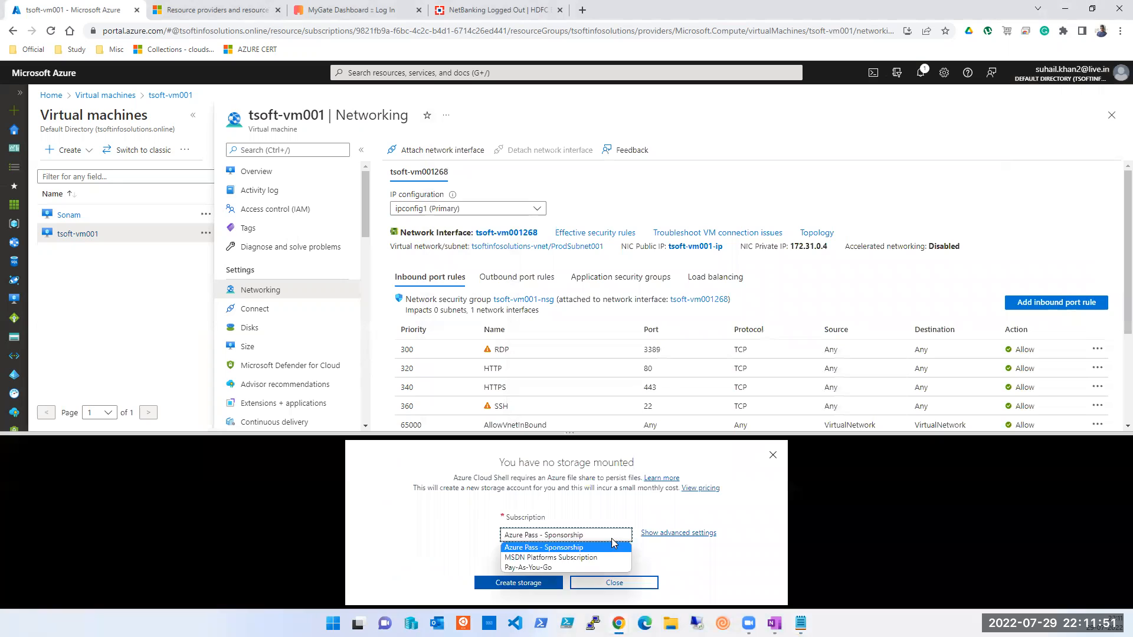
pyautogui.click(575, 559)
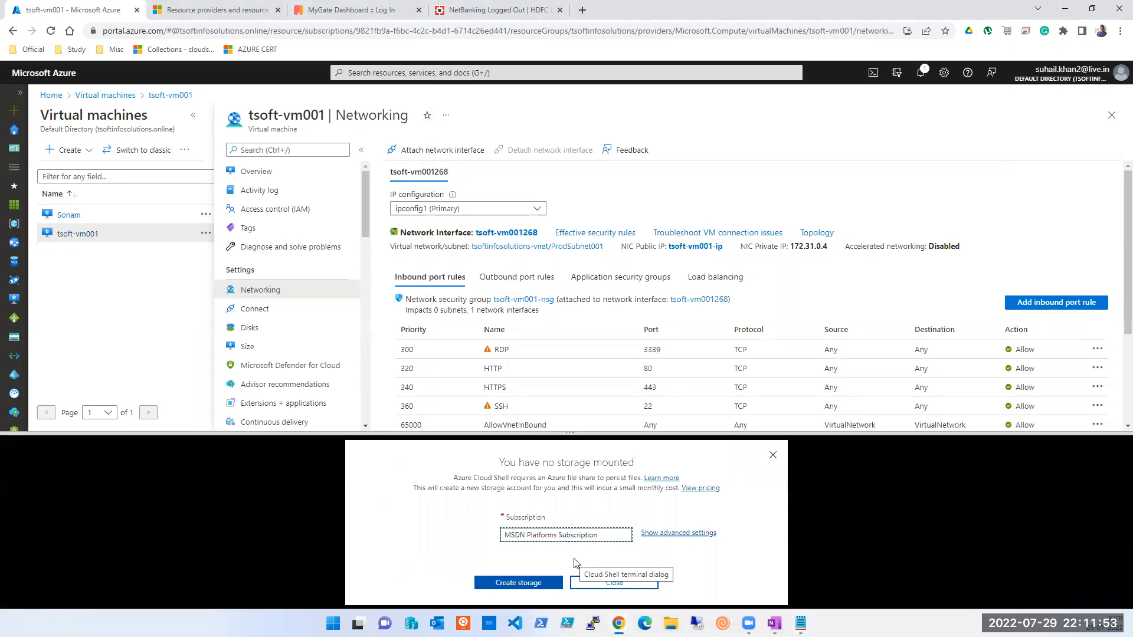
pyautogui.click(534, 583)
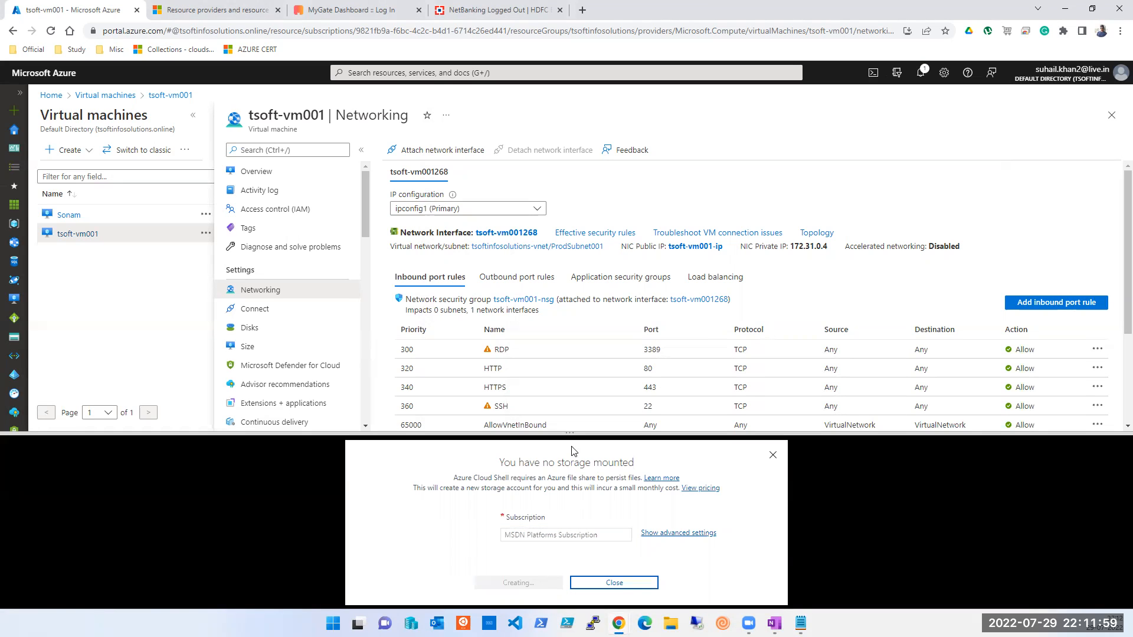
pyautogui.moveTo(574, 433); pyautogui.dragTo(580, 346)
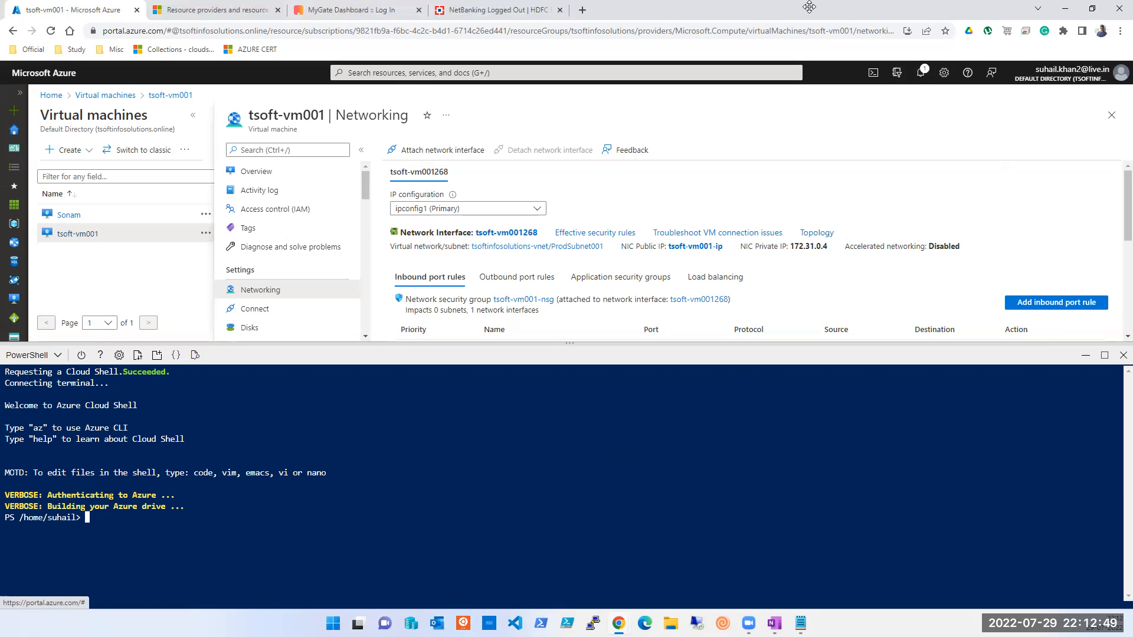
# Step: Wait until Cloud Shell's PowerShell session reaches the PS /home/suhail> prompt
pyautogui.click(569, 21)
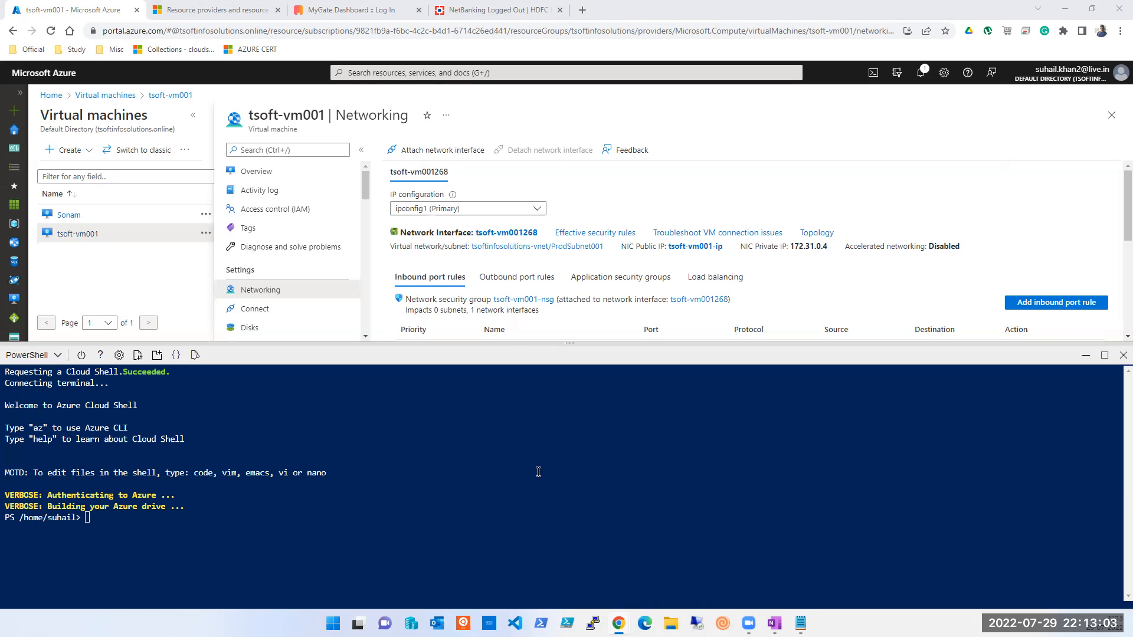
# Step: Search the Start menu for 'powe' and launch Windows PowerShell
pyautogui.click(333, 623)
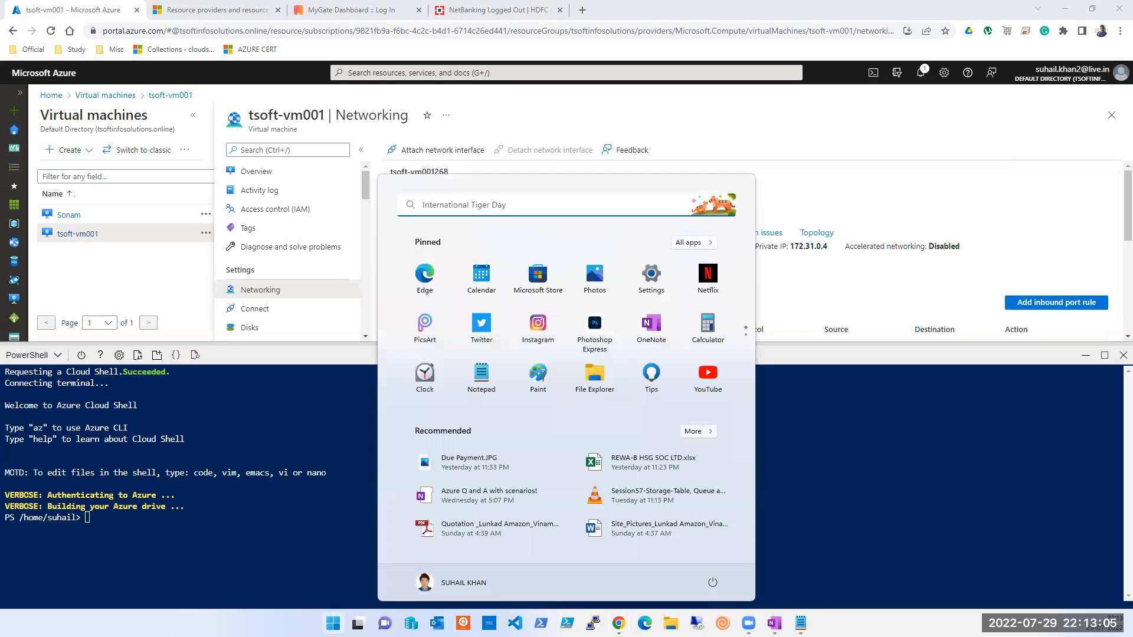
pyautogui.click(522, 208)
pyautogui.write('powe')
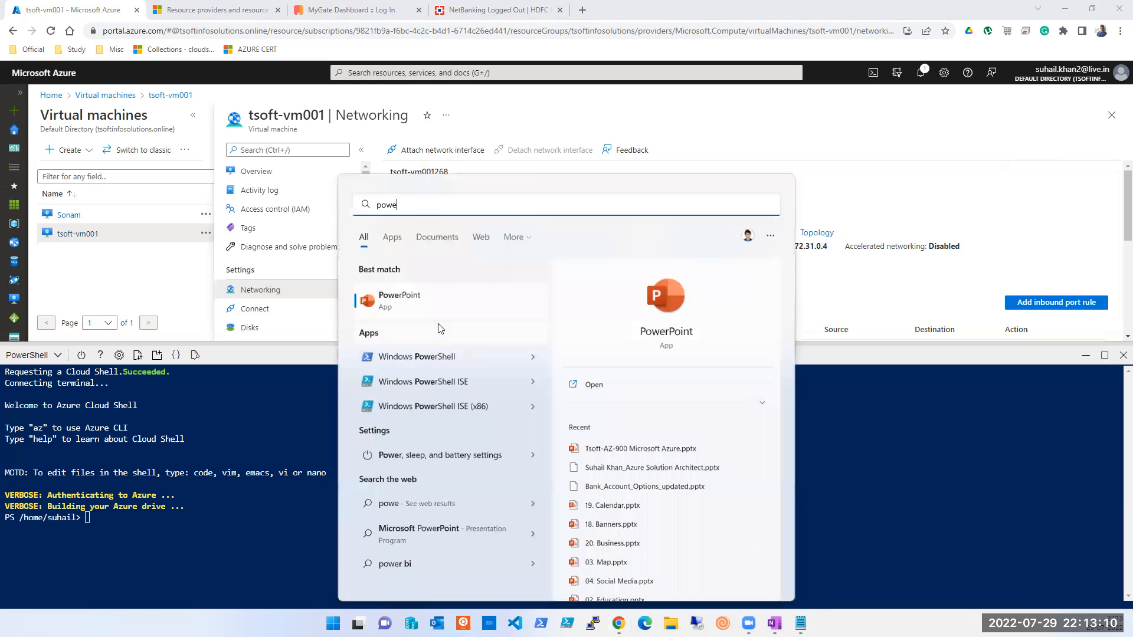
pyautogui.click(416, 356)
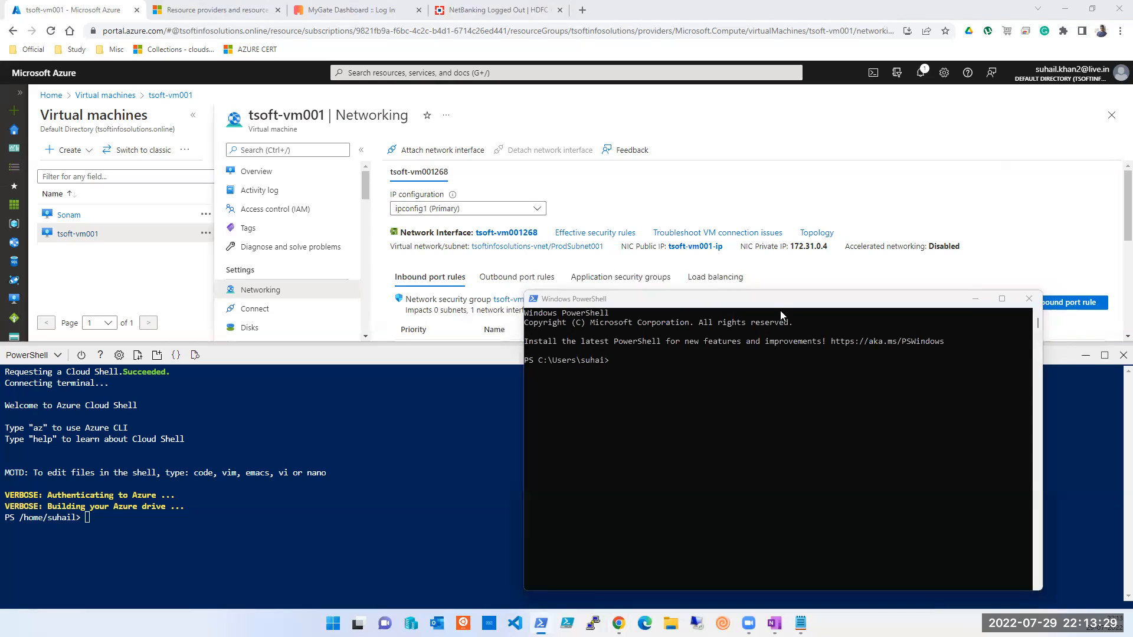
pyautogui.moveTo(777, 301); pyautogui.dragTo(806, 269)
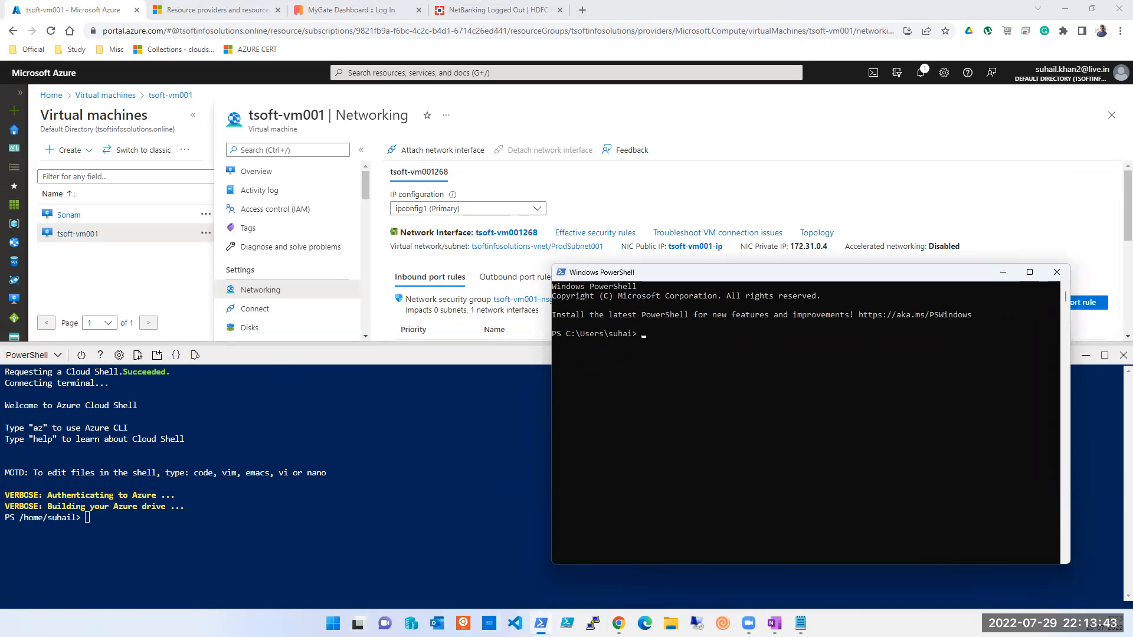
pyautogui.hotkey('alt', 'Tab')
pyautogui.hotkey('ctrl', 'a')
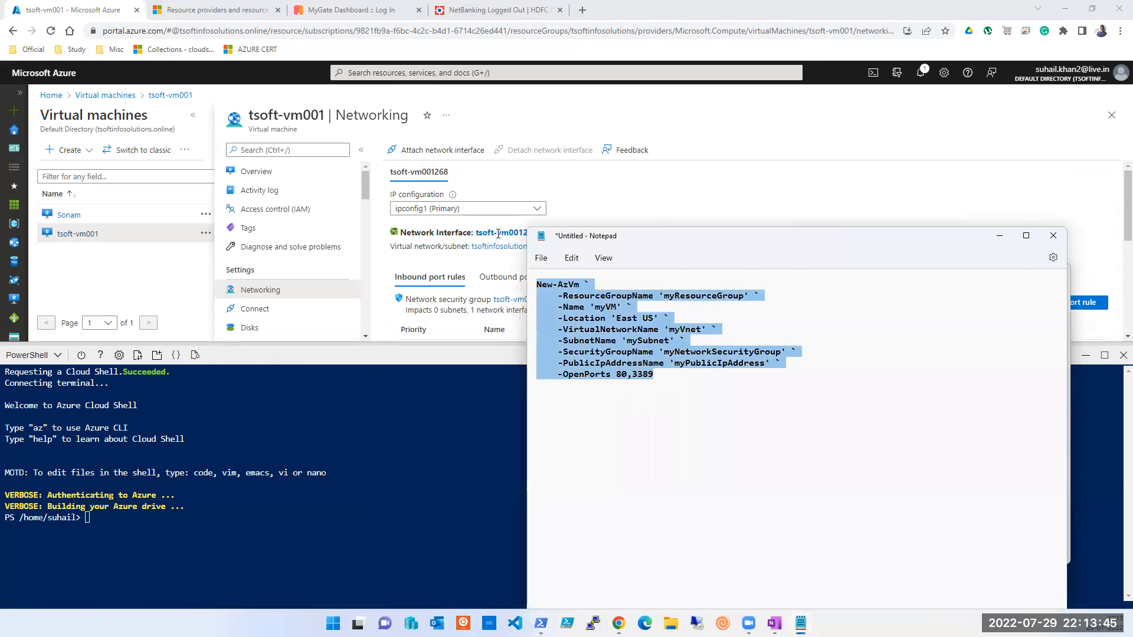
pyautogui.click(999, 236)
pyautogui.click(730, 443)
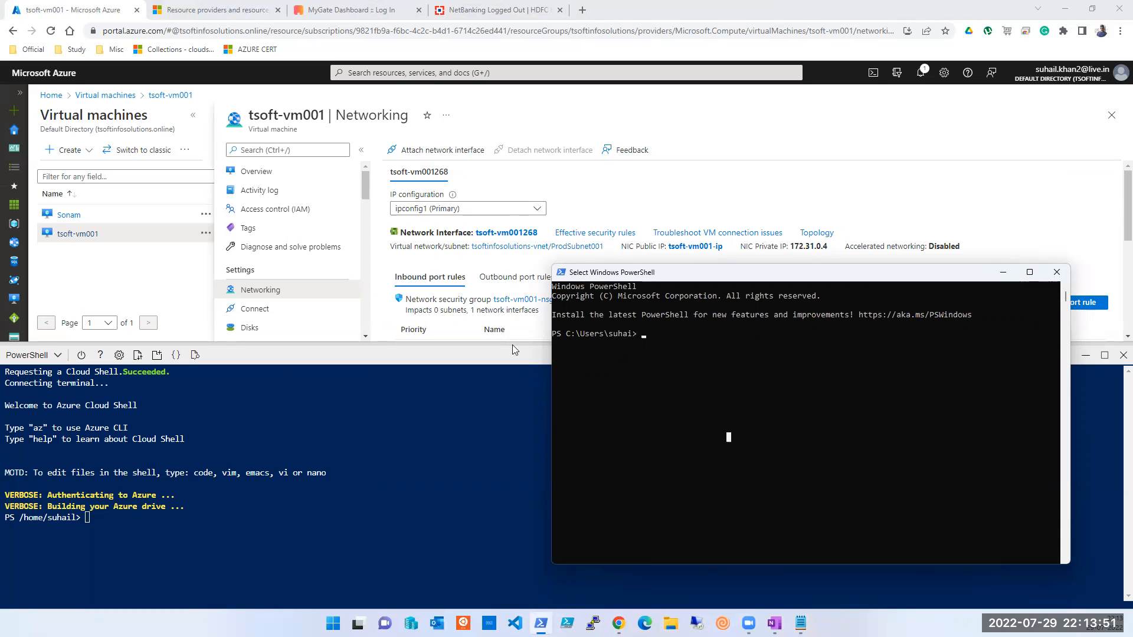
pyautogui.click(546, 187)
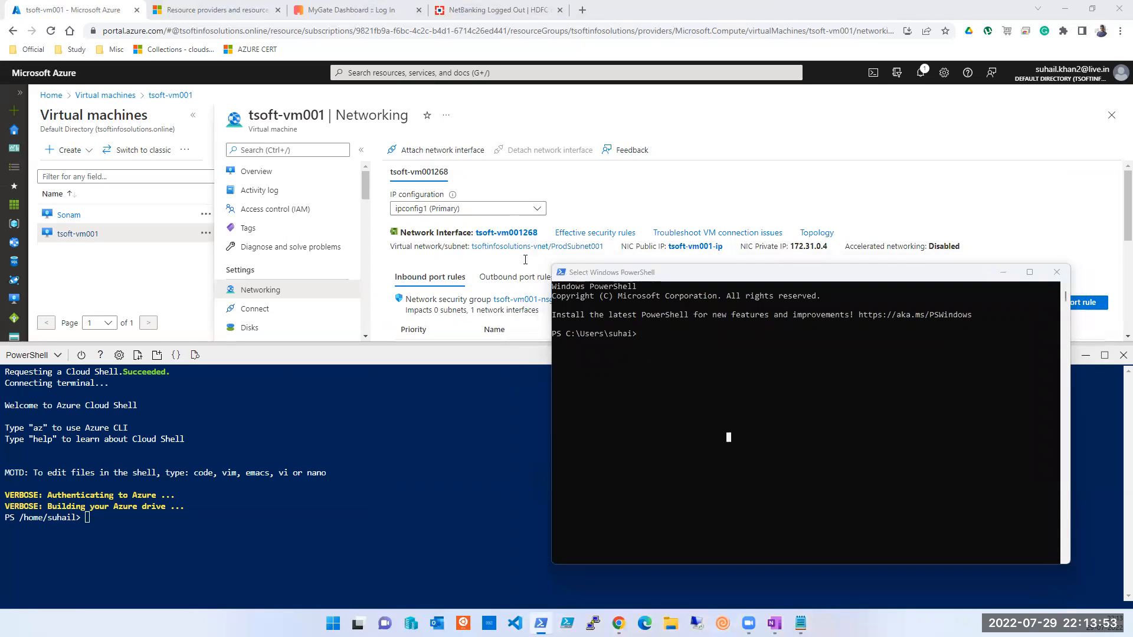
pyautogui.click(736, 401)
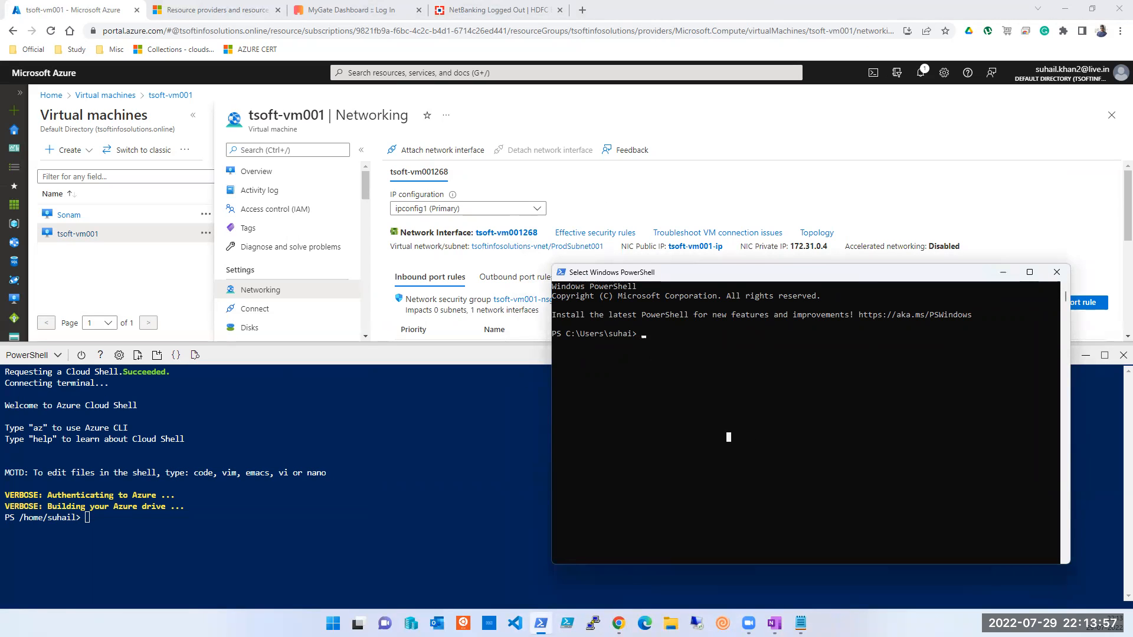
pyautogui.hotkey('alt', 'Tab')
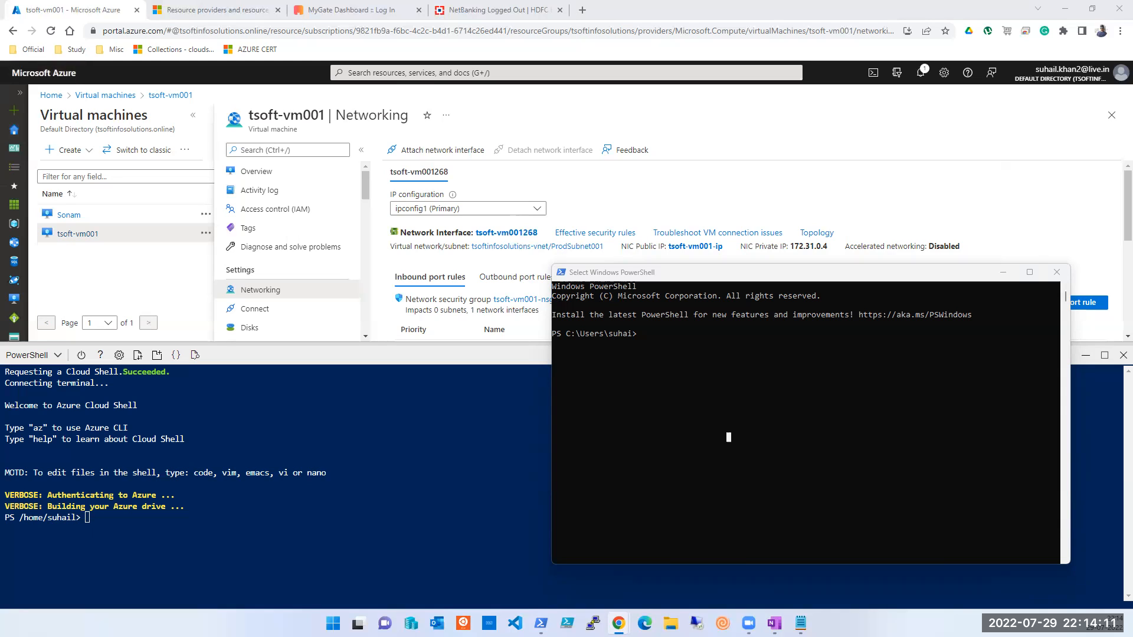
pyautogui.click(717, 367)
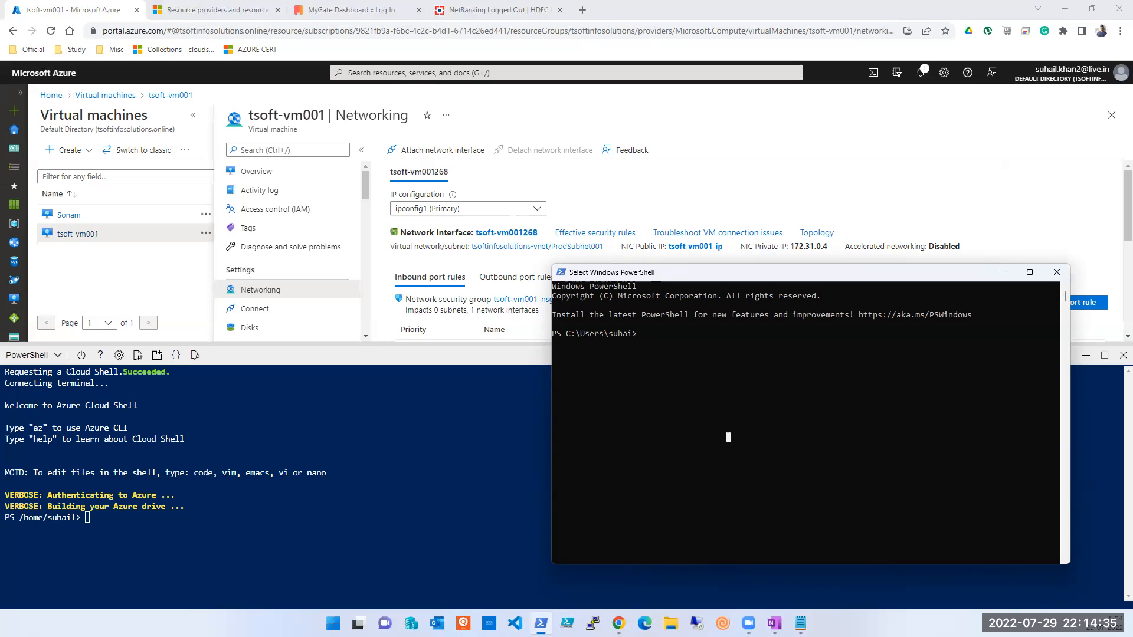
pyautogui.hotkey('alt', 'Tab')
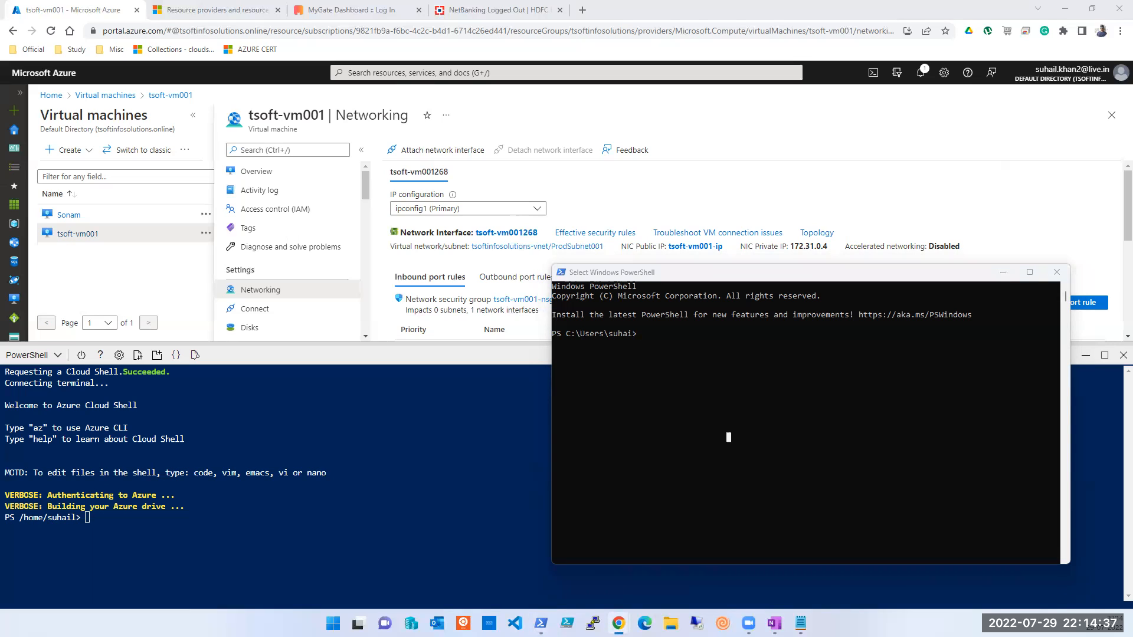
pyautogui.click(713, 437)
# Step: Run the unrecognised az-connect command in the local PowerShell console
pyautogui.write('az-connect')
pyautogui.press('Return')
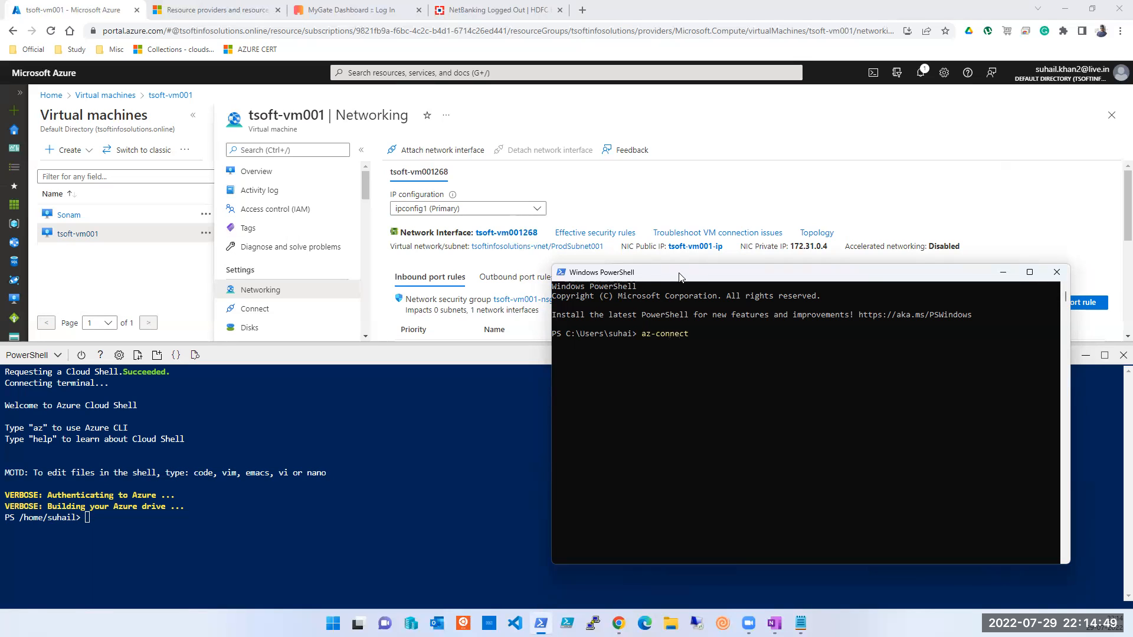
pyautogui.press('Return')
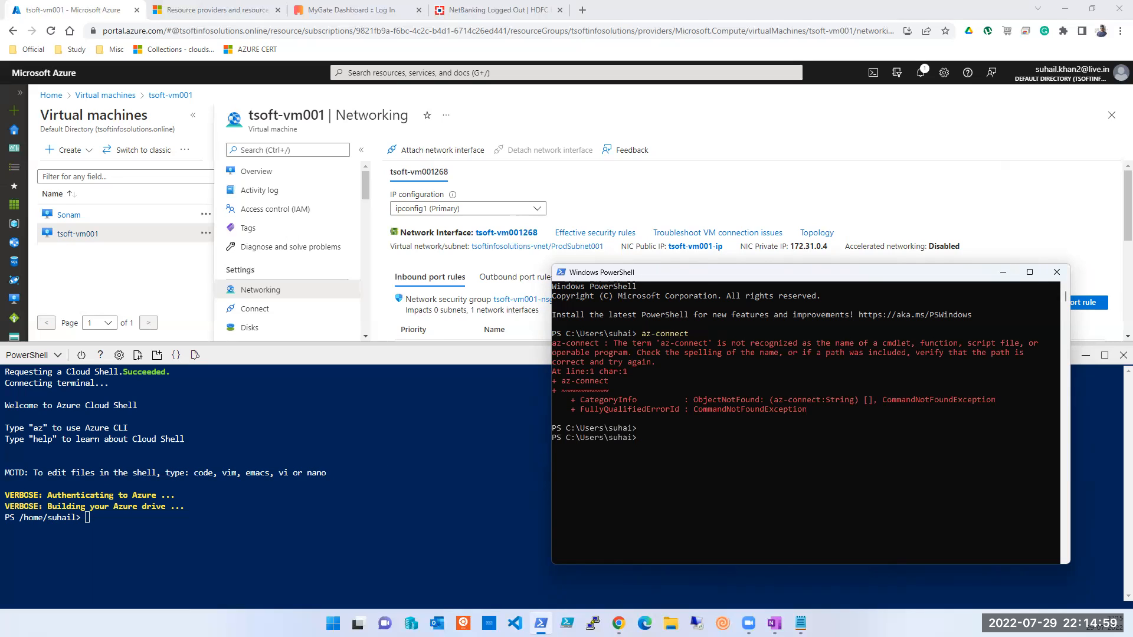
pyautogui.hotkey('alt', 'Tab')
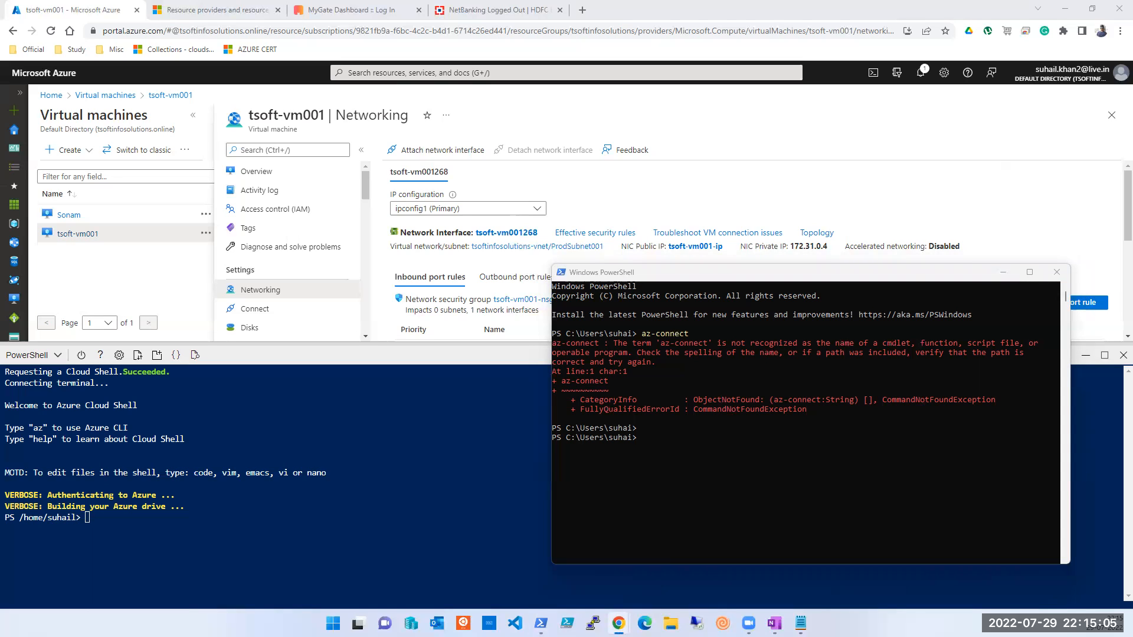
pyautogui.click(735, 476)
# Step: Run connect -Azaccount, then correct it to connect-Azaccount to open the Azure sign-in
pyautogui.write('connect ')
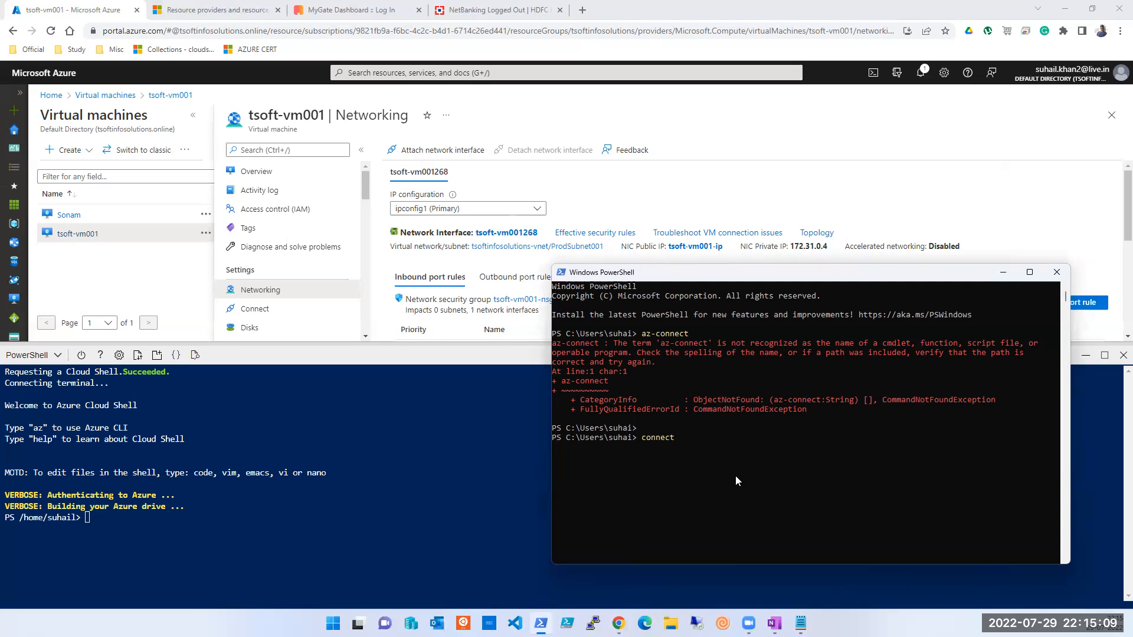
pyautogui.write('-Azaccount')
pyautogui.press('Return')
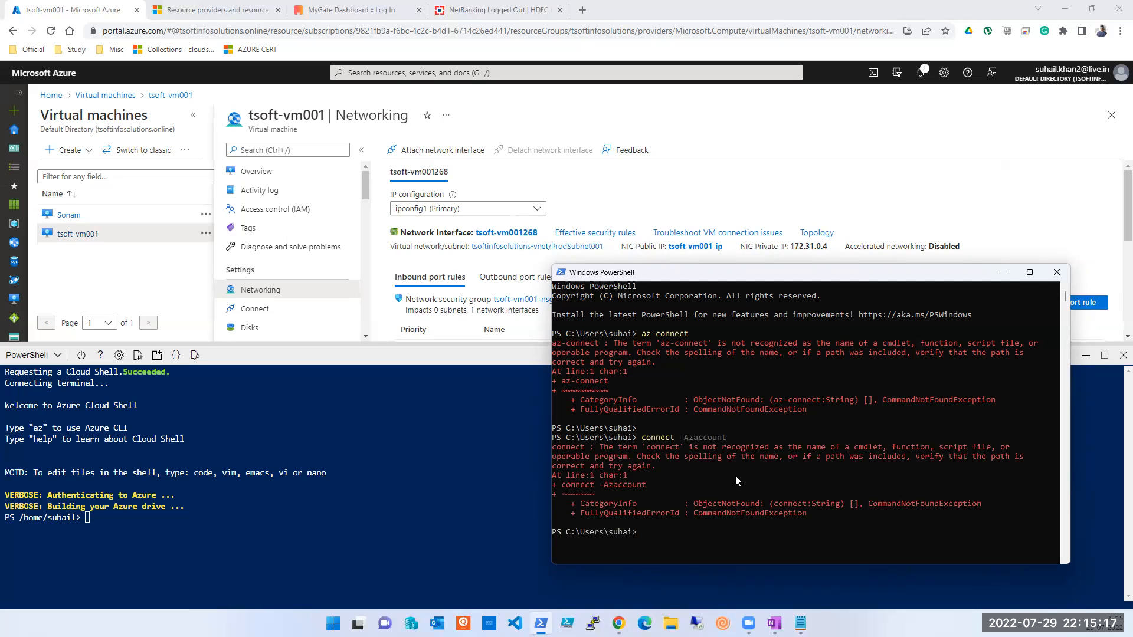
pyautogui.press('Up')
pyautogui.hotkey('ctrl', 'Left')
pyautogui.press('BackSpace')
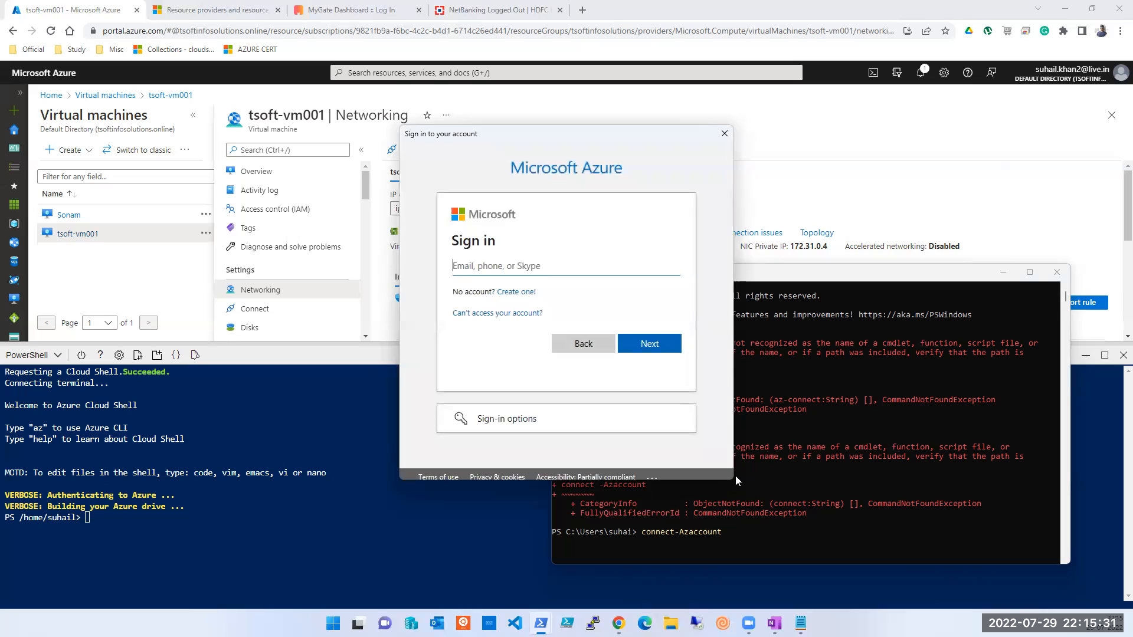
# Step: Enter the account e-mail in the Microsoft sign-in window and continue signing in
pyautogui.hotkey('ctrl', 'a')
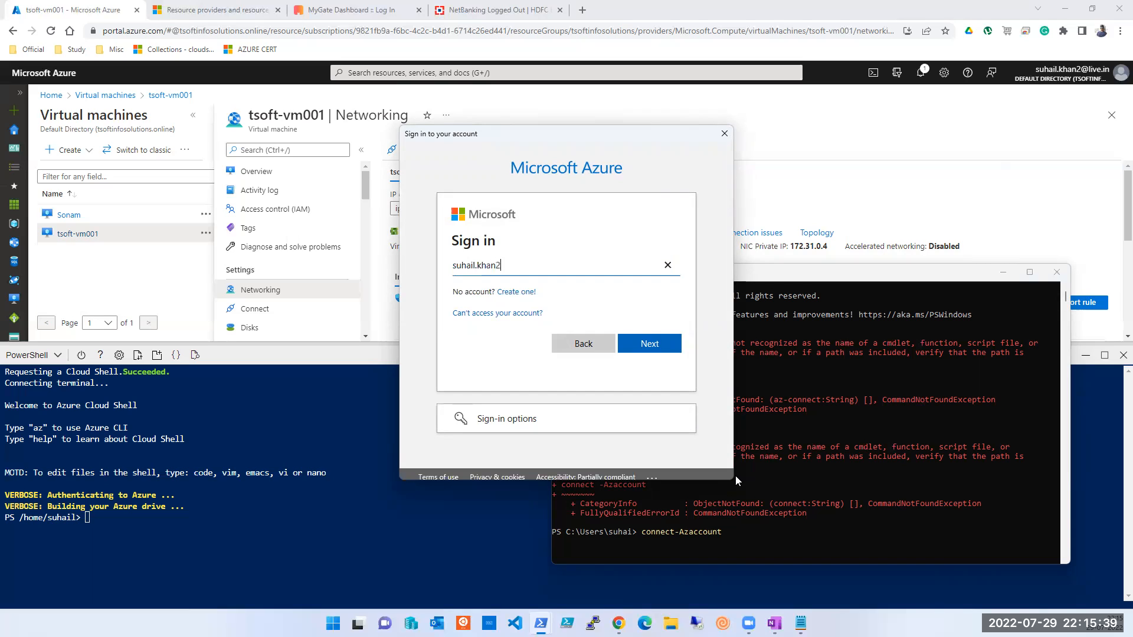
pyautogui.click(646, 353)
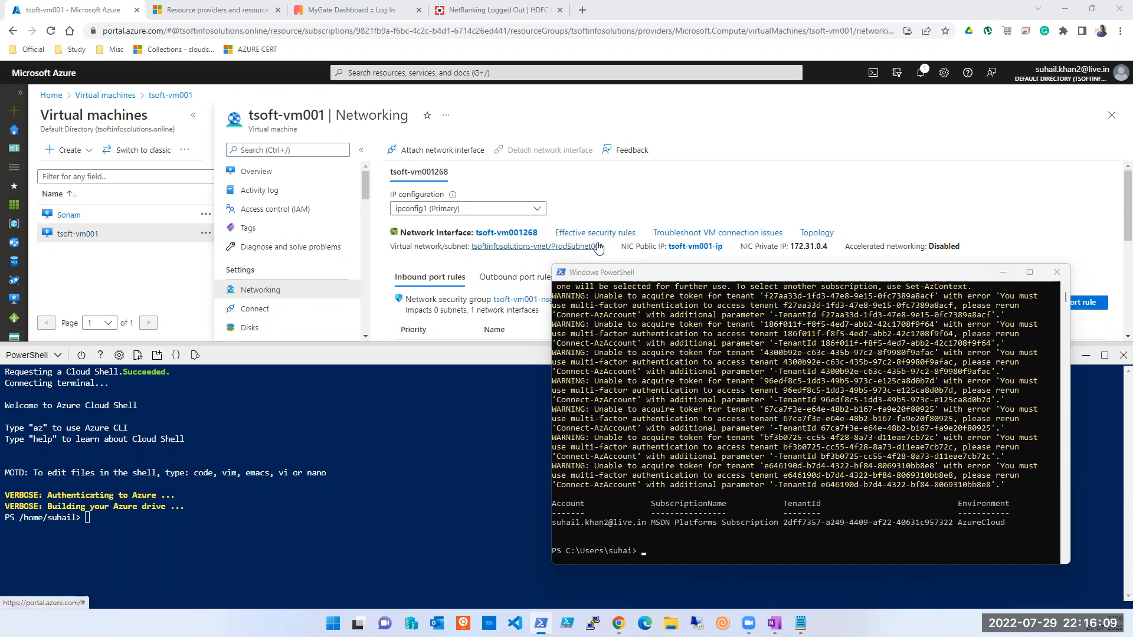
pyautogui.click(73, 11)
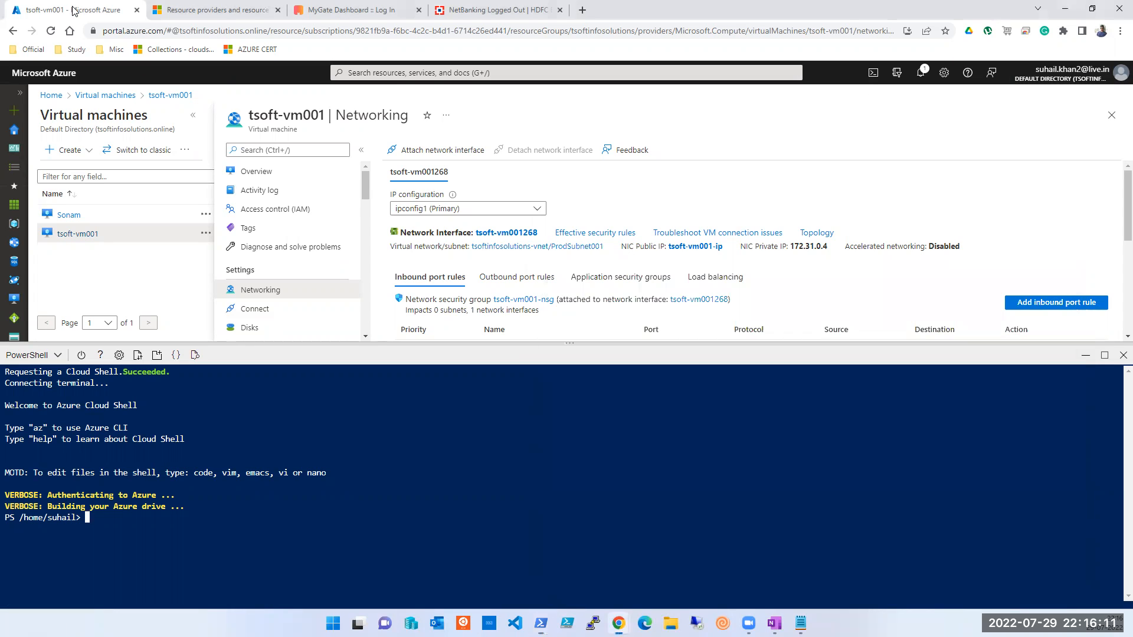
# Step: Duplicate the tsoft-vm001 Networking tab, then return to the PowerShell sign-in output
pyautogui.rightClick(73, 12)
pyautogui.click(121, 93)
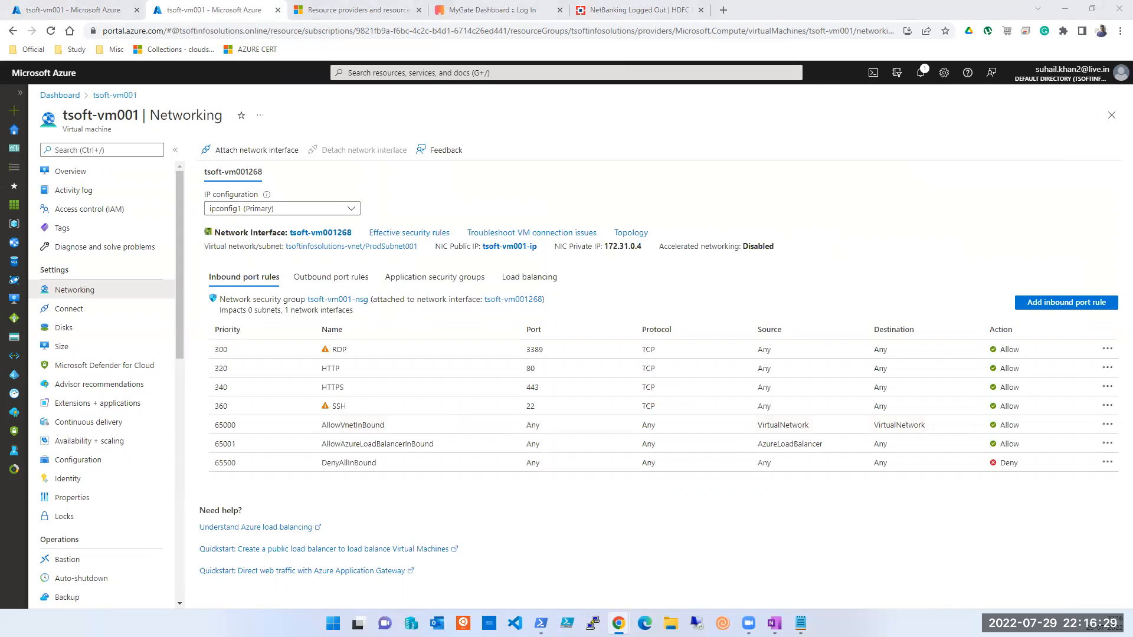
pyautogui.hotkey('alt', 'Tab')
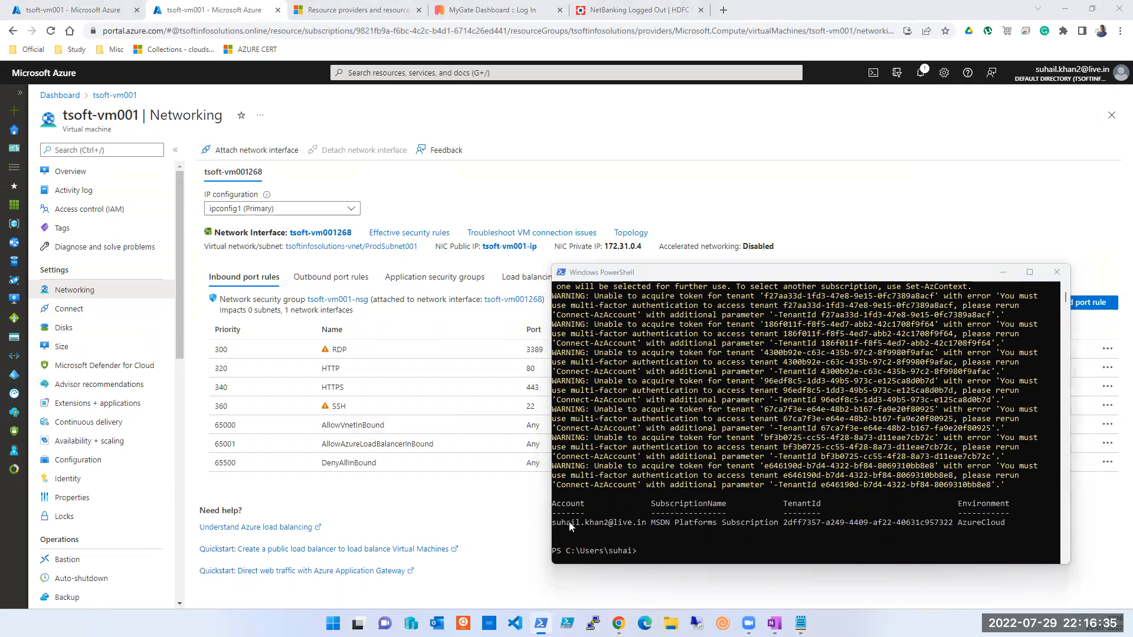
pyautogui.click(694, 520)
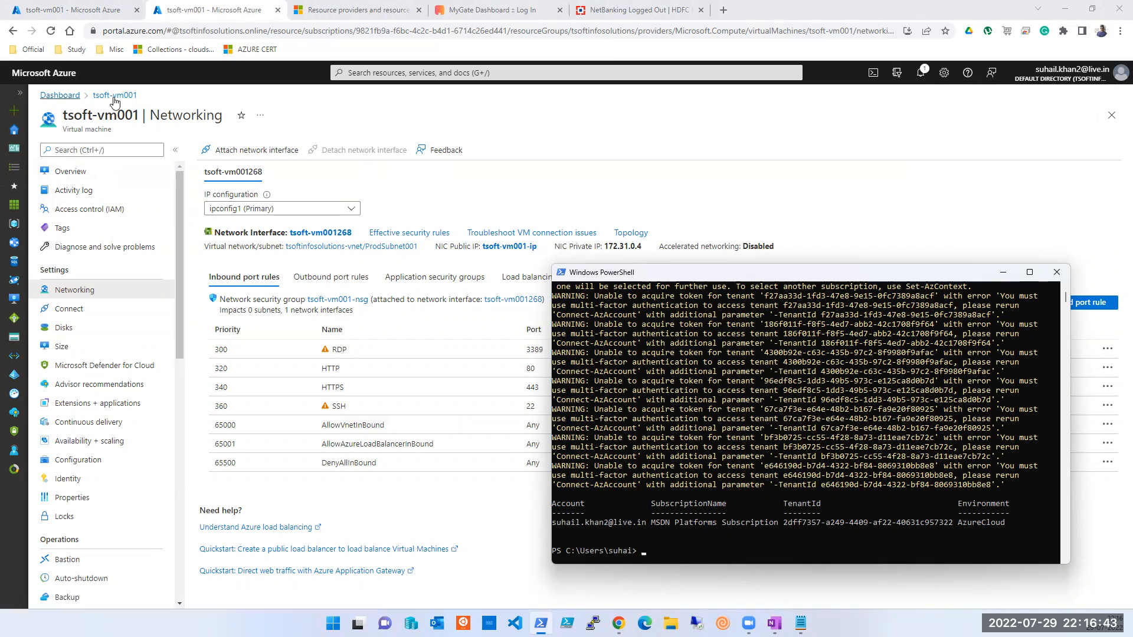
pyautogui.click(603, 73)
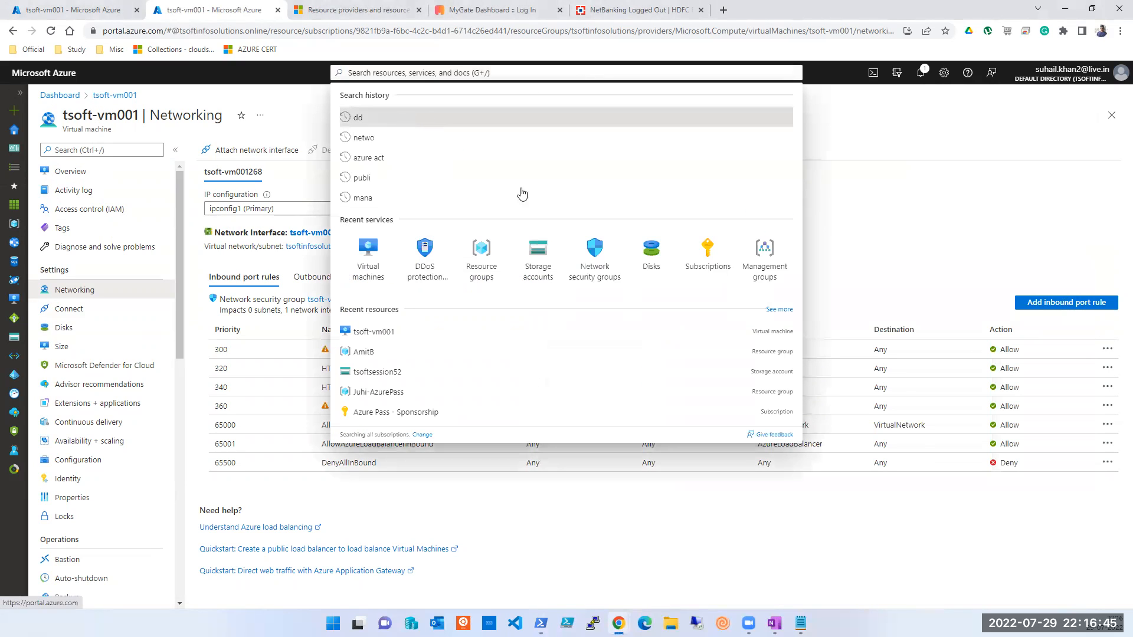
# Step: Open Subscriptions from recent services and compare it with the PowerShell console output
pyautogui.click(712, 259)
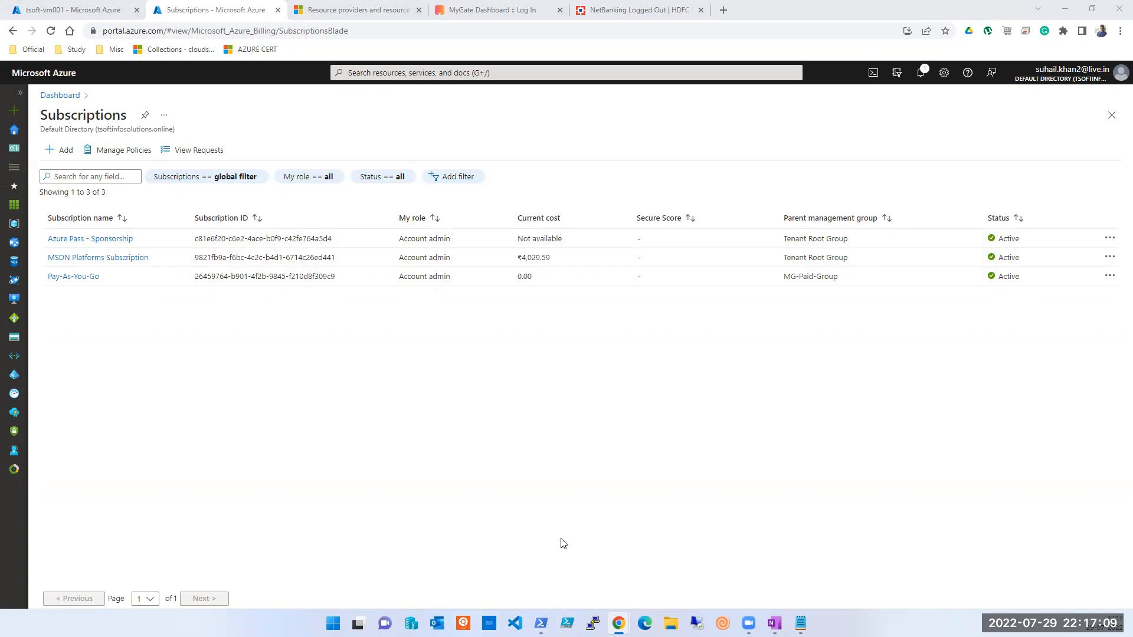
pyautogui.hotkey('alt', 'Tab')
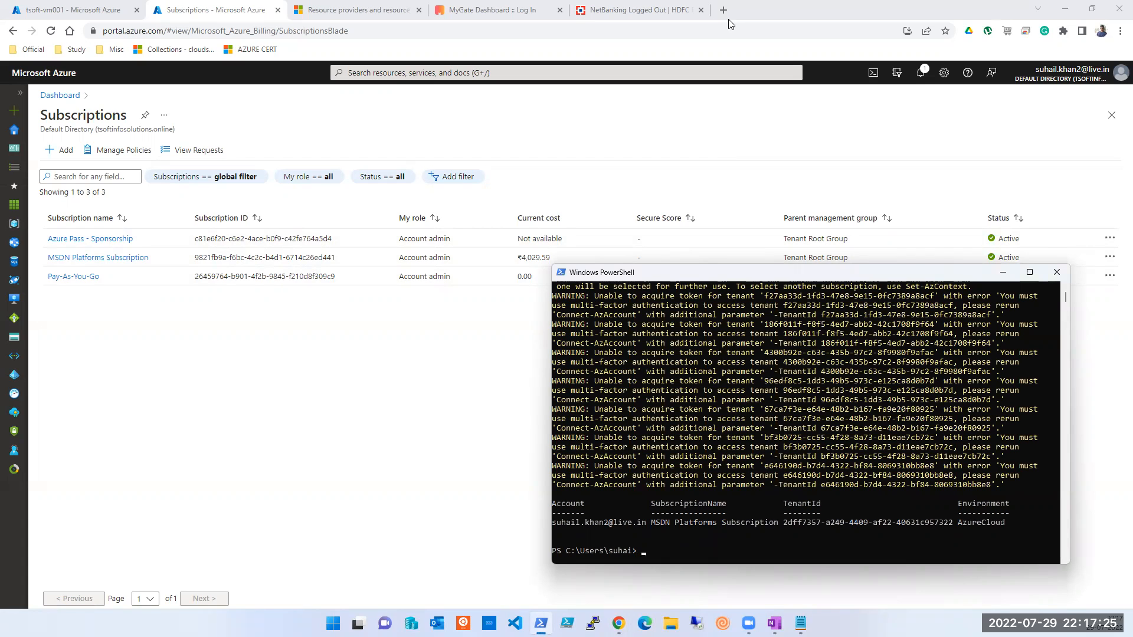
pyautogui.click(807, 104)
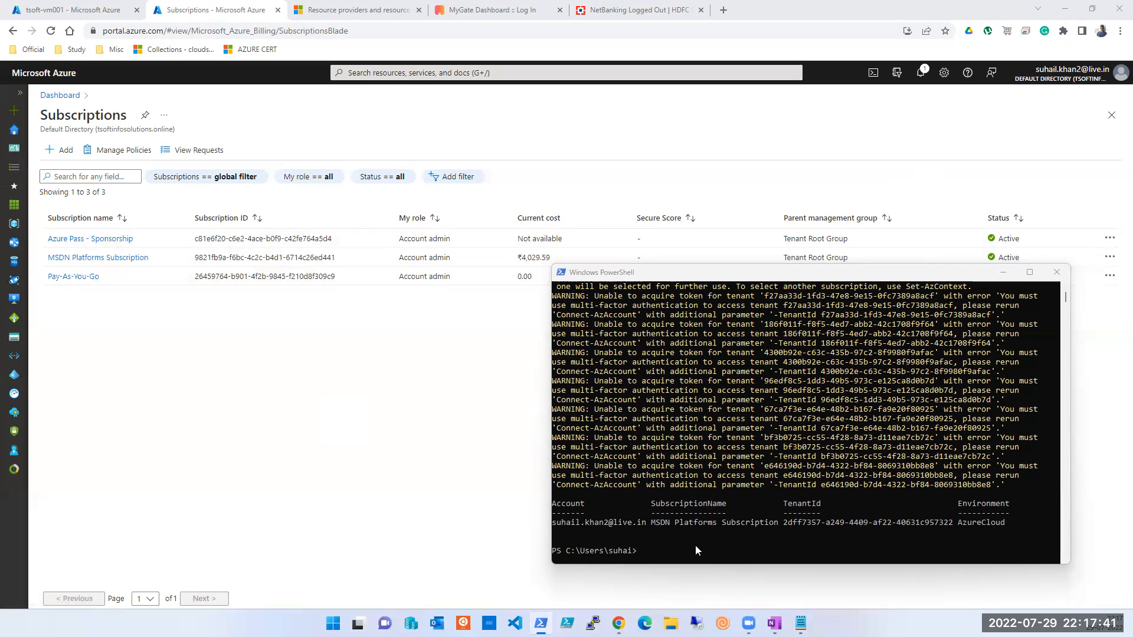
pyautogui.hotkey('alt', 'Tab')
pyautogui.click(668, 551)
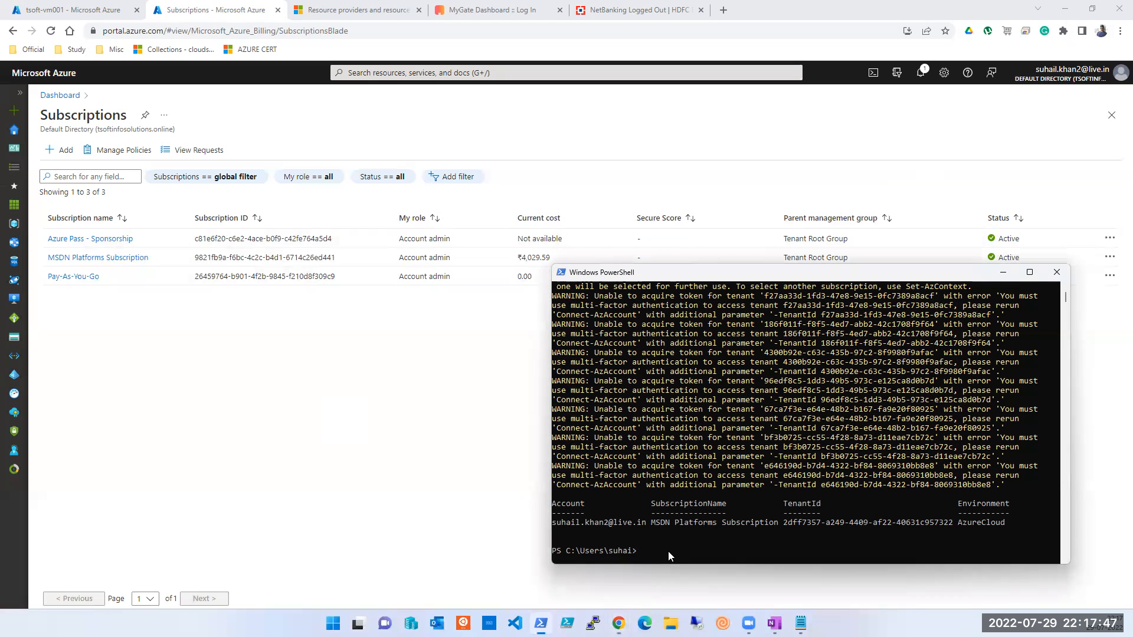
# Step: Put the Notepad notes away, go to Azure Home, and resize the Cloud Shell panel
pyautogui.click(800, 624)
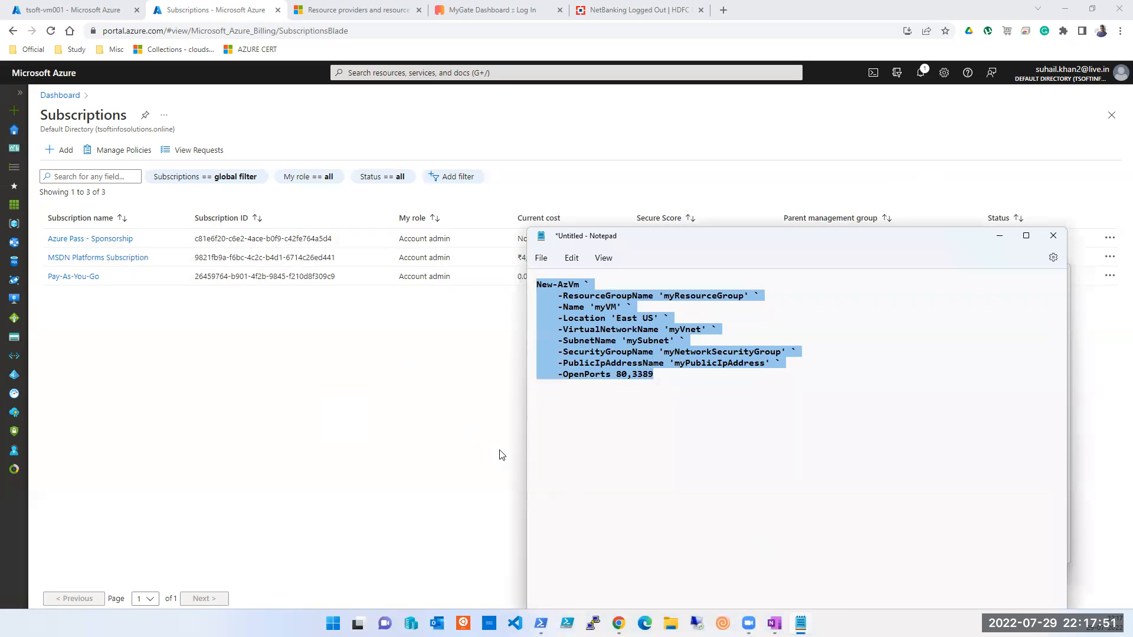
pyautogui.click(999, 236)
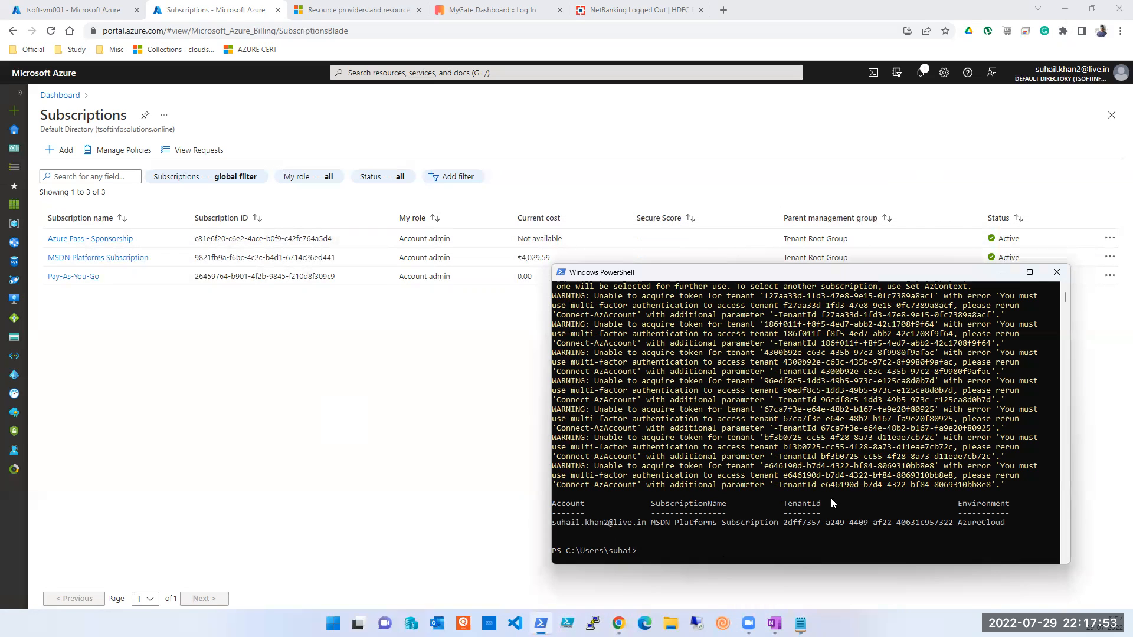
pyautogui.click(710, 551)
pyautogui.click(45, 12)
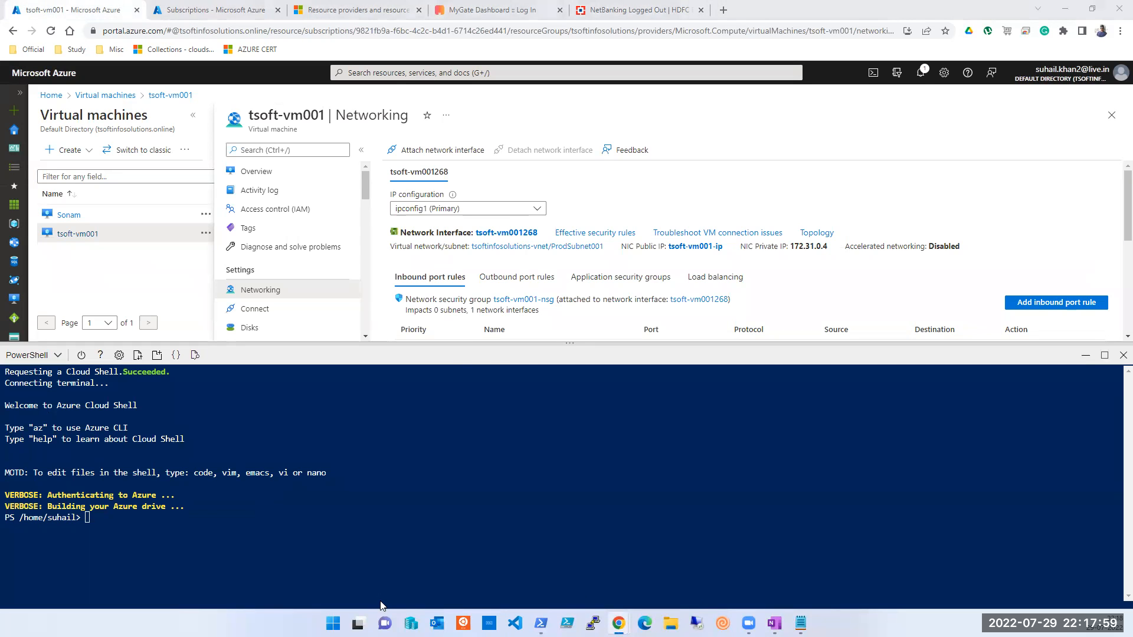
pyautogui.hotkey('alt', 'Tab')
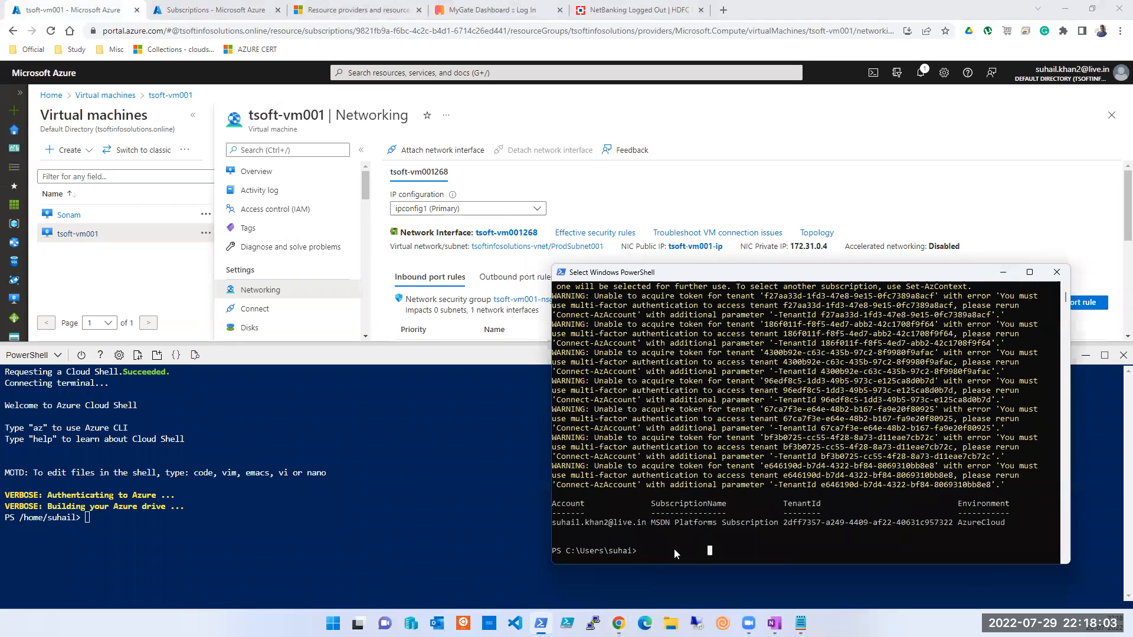
pyautogui.click(51, 95)
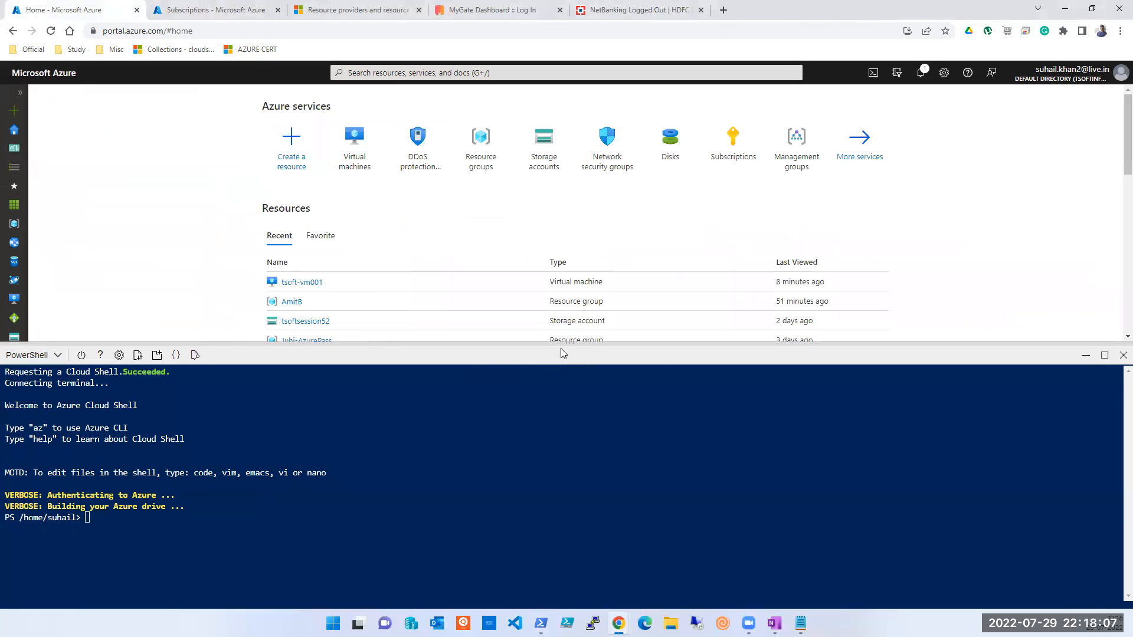
pyautogui.moveTo(566, 343); pyautogui.dragTo(588, 254)
# Step: Paste the New-AzVm command into Cloud Shell and run it
pyautogui.rightClick(160, 495)
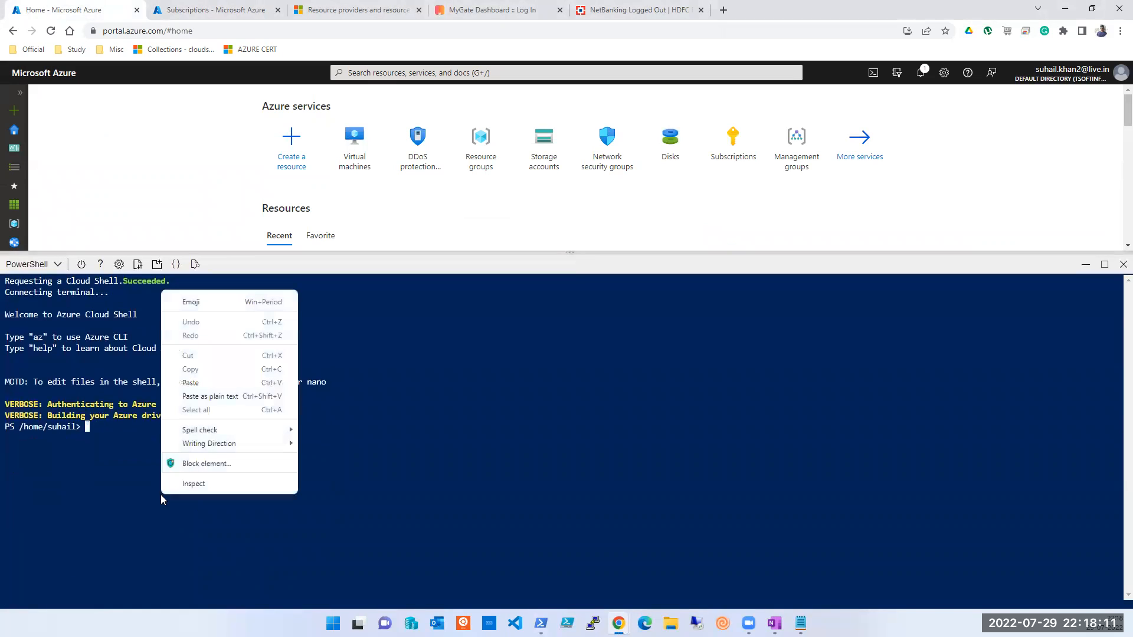
pyautogui.click(208, 384)
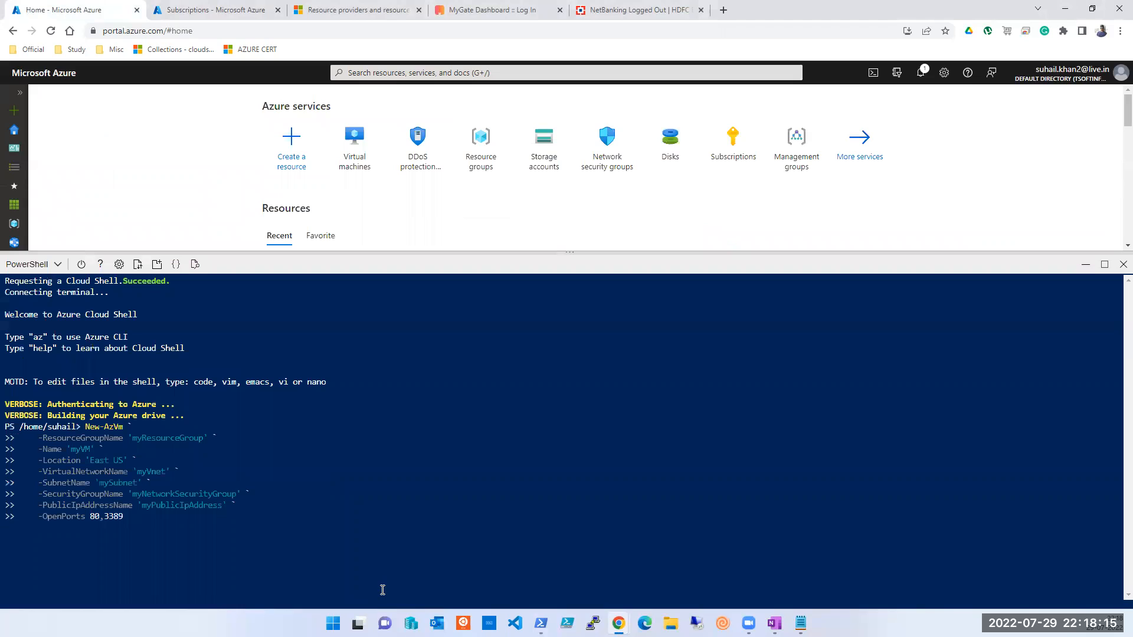
pyautogui.press('Return')
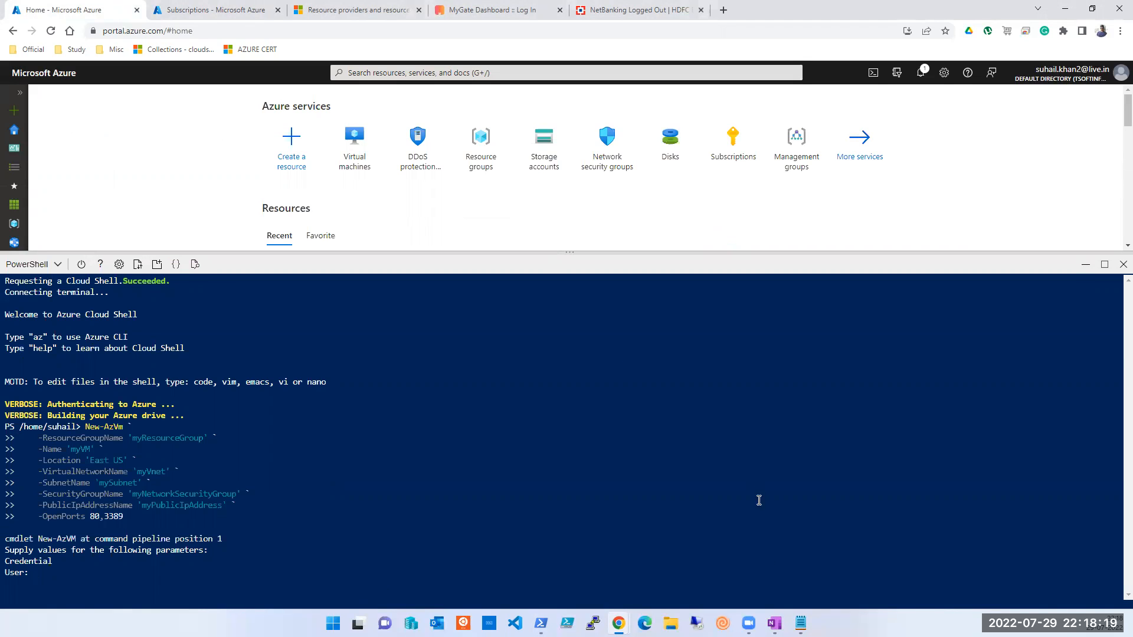
# Step: Move the Notepad notes aside to reveal the Cloud Shell credential prompt
pyautogui.click(800, 623)
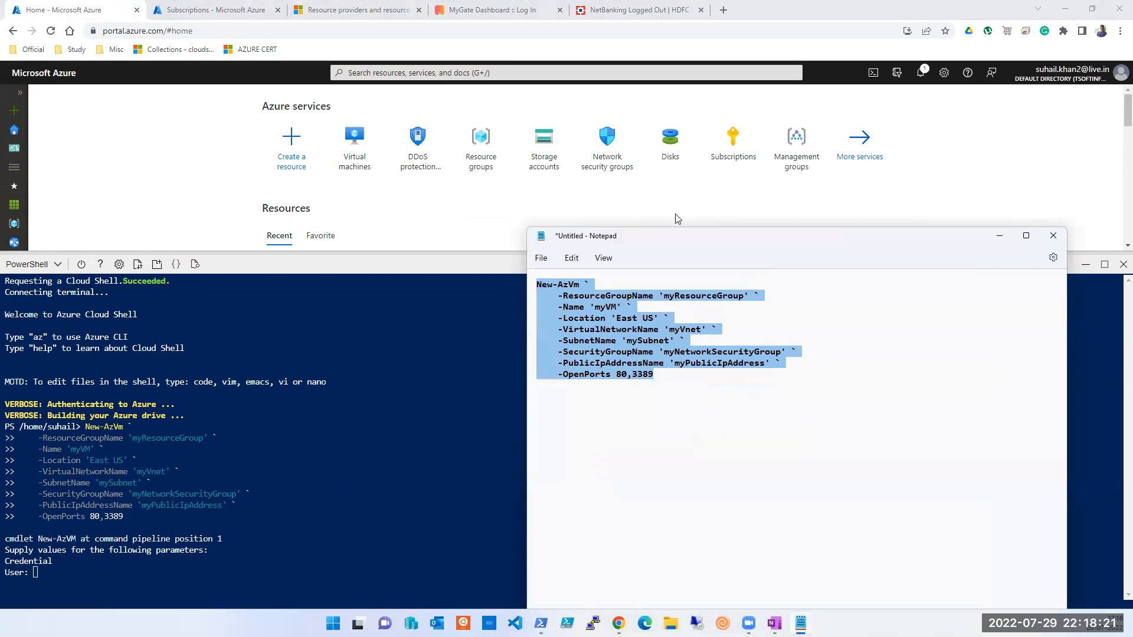
pyautogui.moveTo(676, 235); pyautogui.dragTo(150, 173)
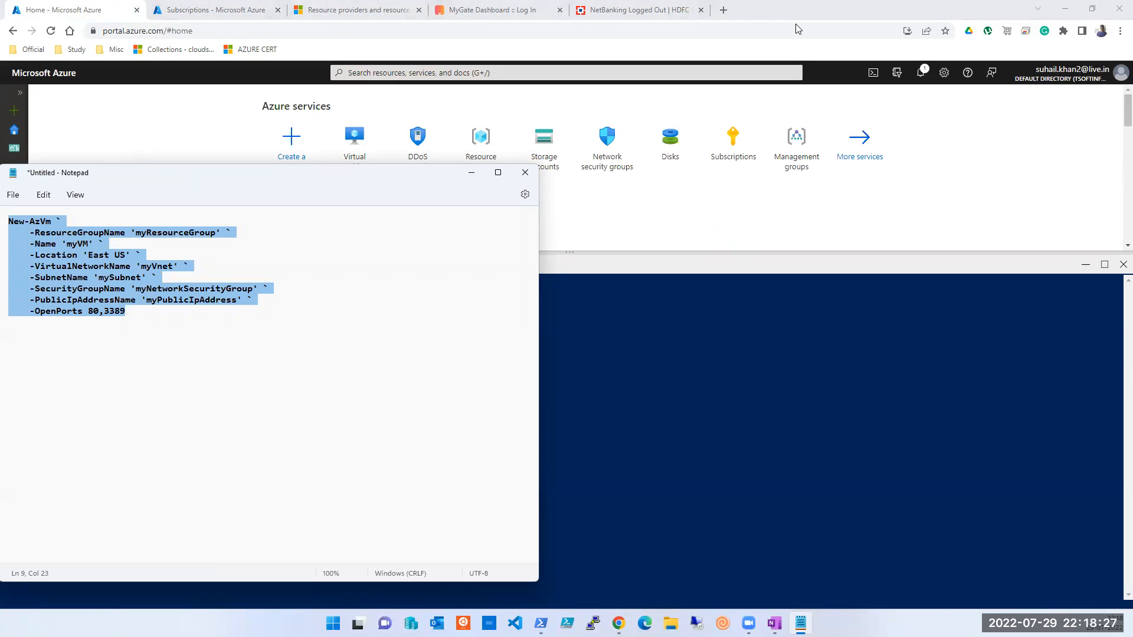
pyautogui.click(798, 29)
pyautogui.moveTo(283, 172); pyautogui.dragTo(857, 164)
pyautogui.click(71, 579)
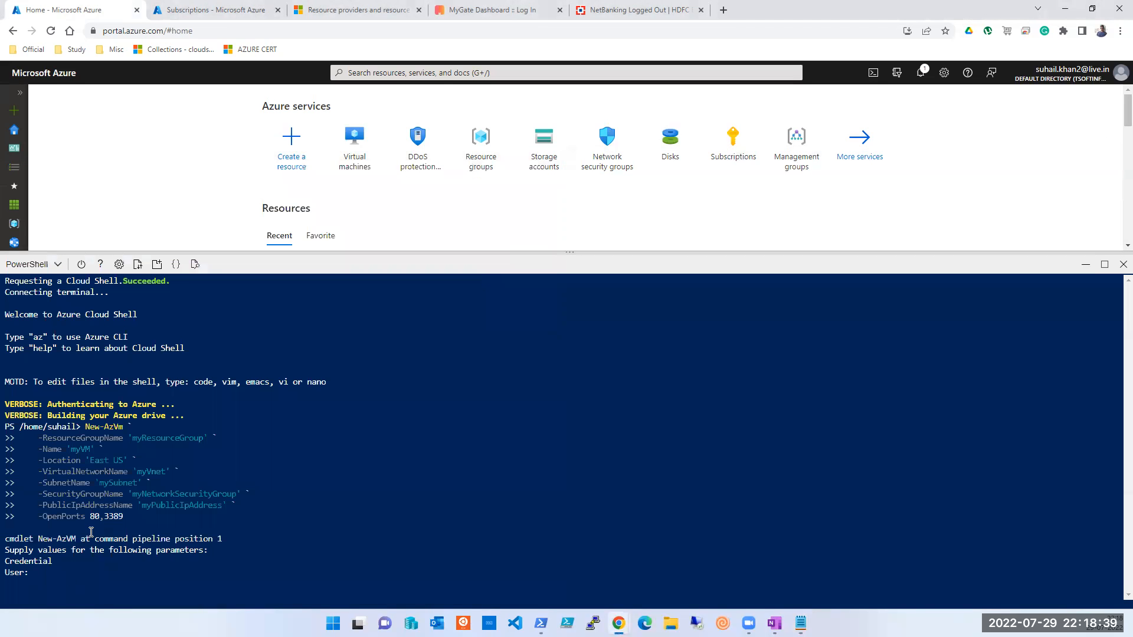
# Step: Enter the VM admin user name and password at the New-AzVm credential prompts
pyautogui.write('tapout')
pyautogui.press('Return')
pyautogui.write('*************')
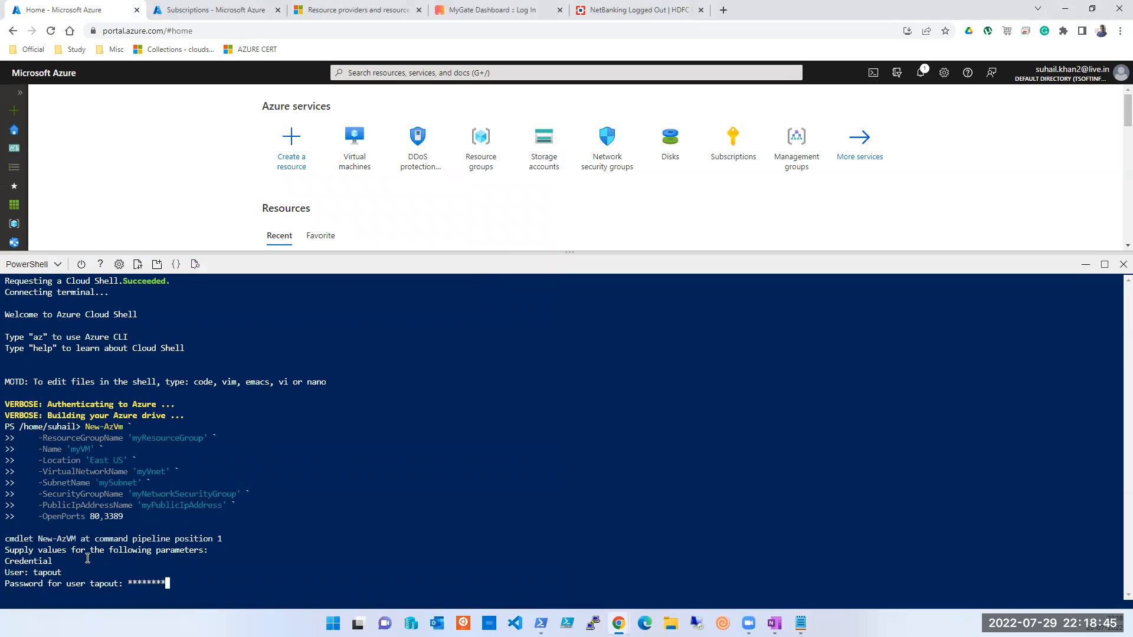
pyautogui.press('Return')
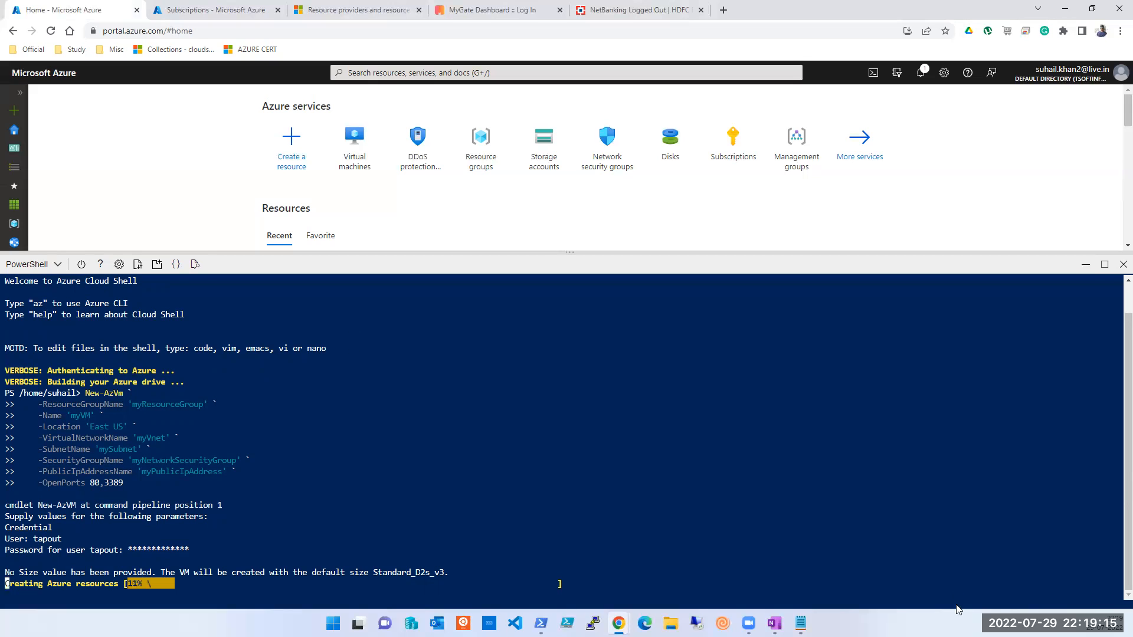
# Step: While myVM builds, check the New-AzVm notes and select myResourceGroup in the script
pyautogui.click(800, 624)
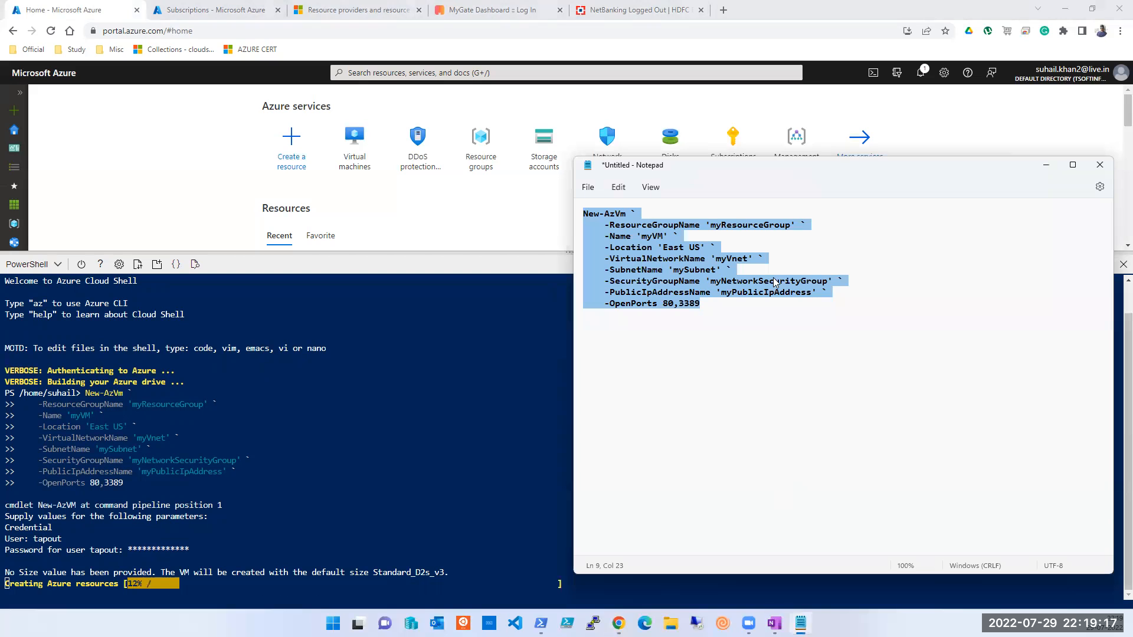
pyautogui.click(103, 54)
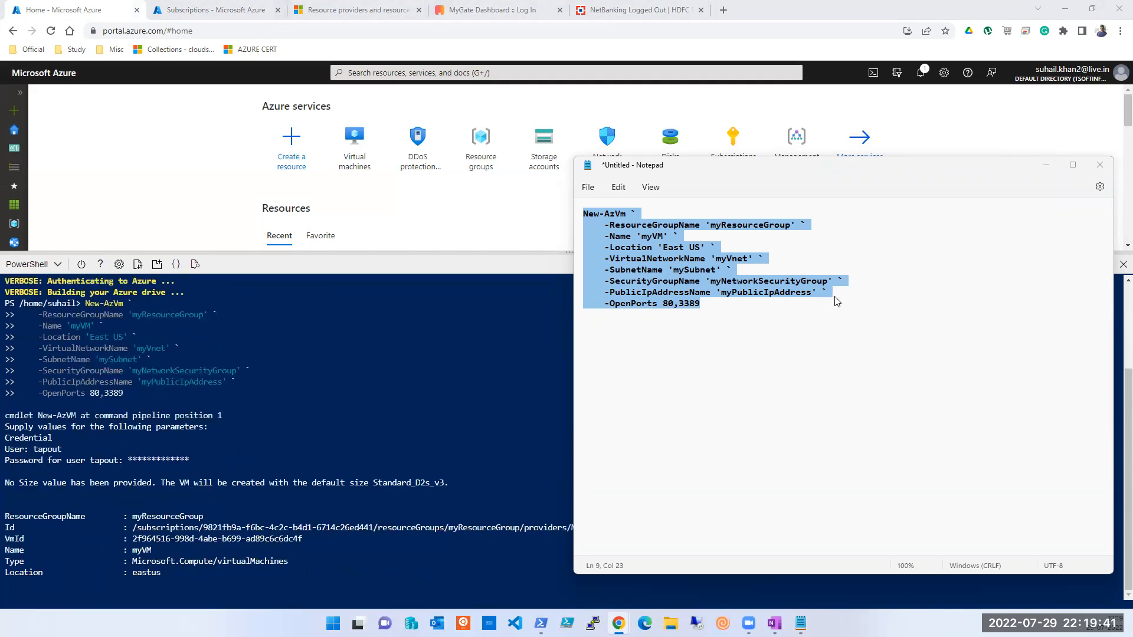
pyautogui.doubleClick(762, 229)
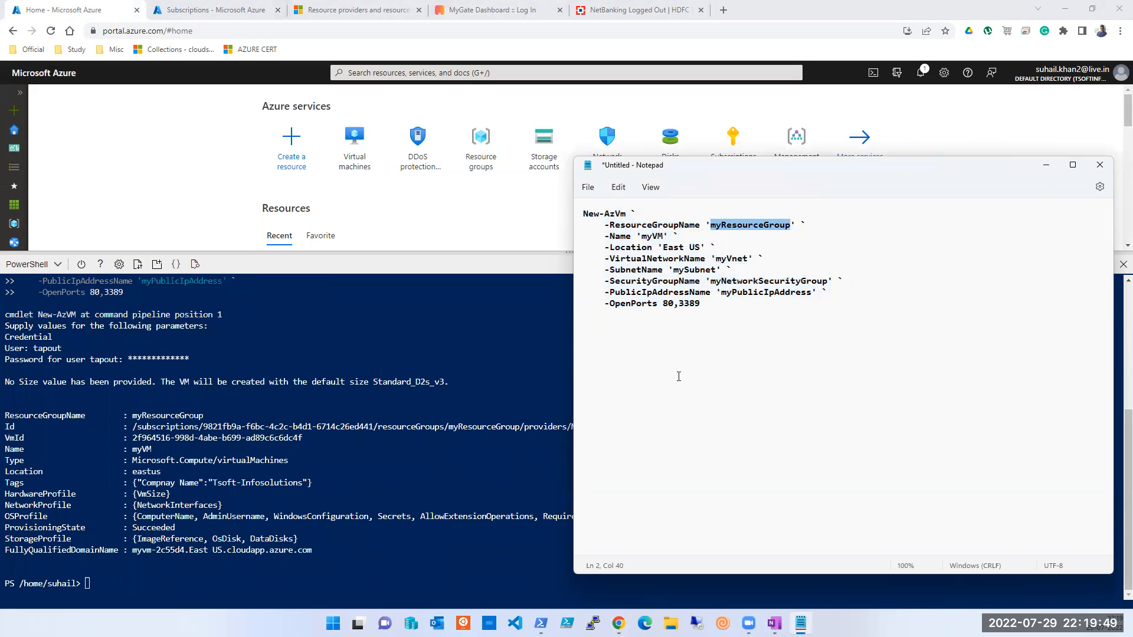
# Step: Compare myResourceGroup in the Cloud Shell output with the Notepad script as New-AzVm finishes
pyautogui.click(435, 438)
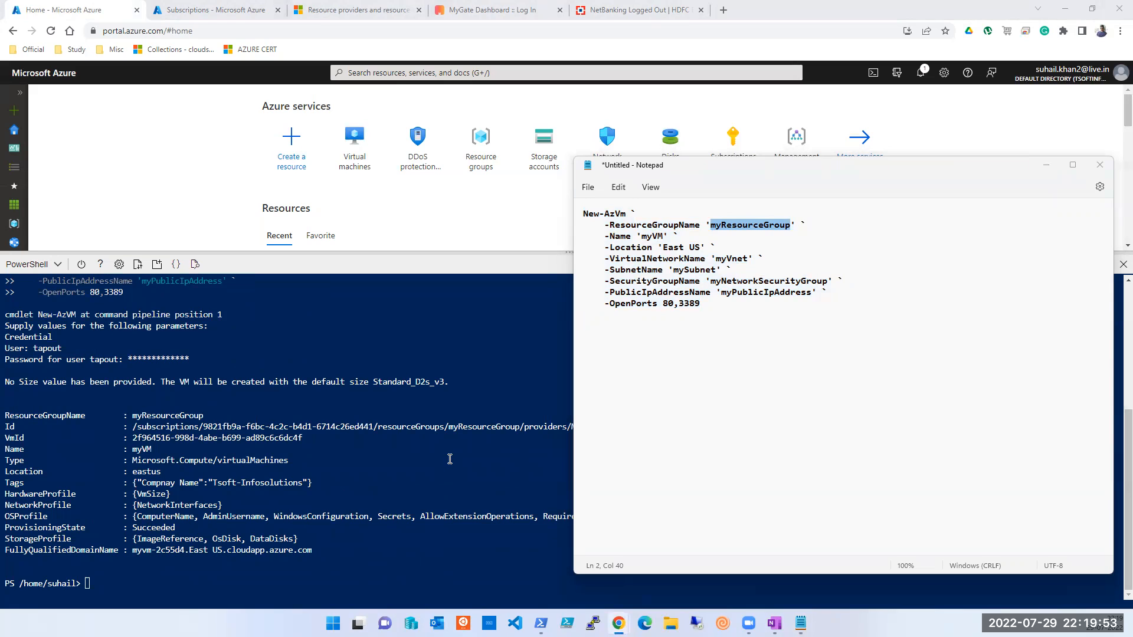
pyautogui.click(331, 263)
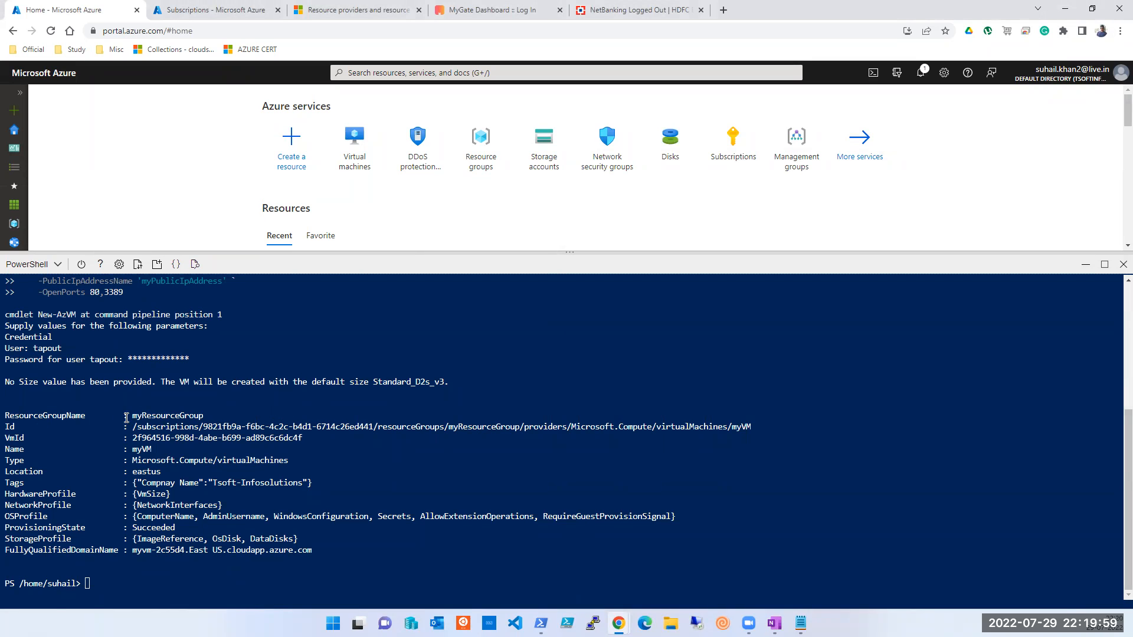
pyautogui.doubleClick(172, 416)
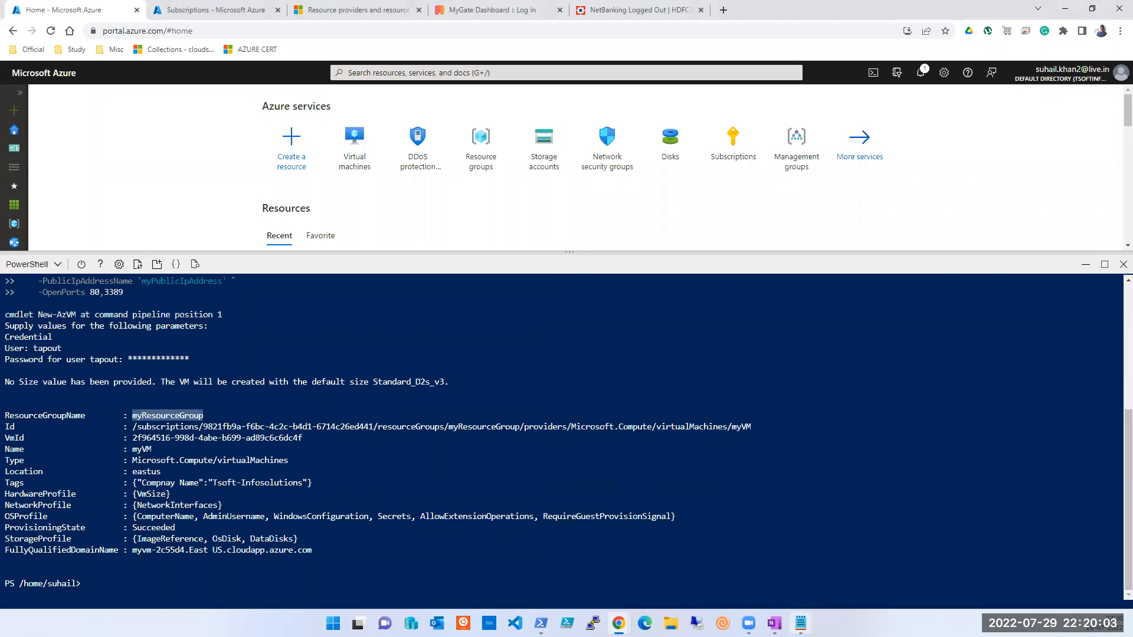
pyautogui.hotkey('alt', 'Tab')
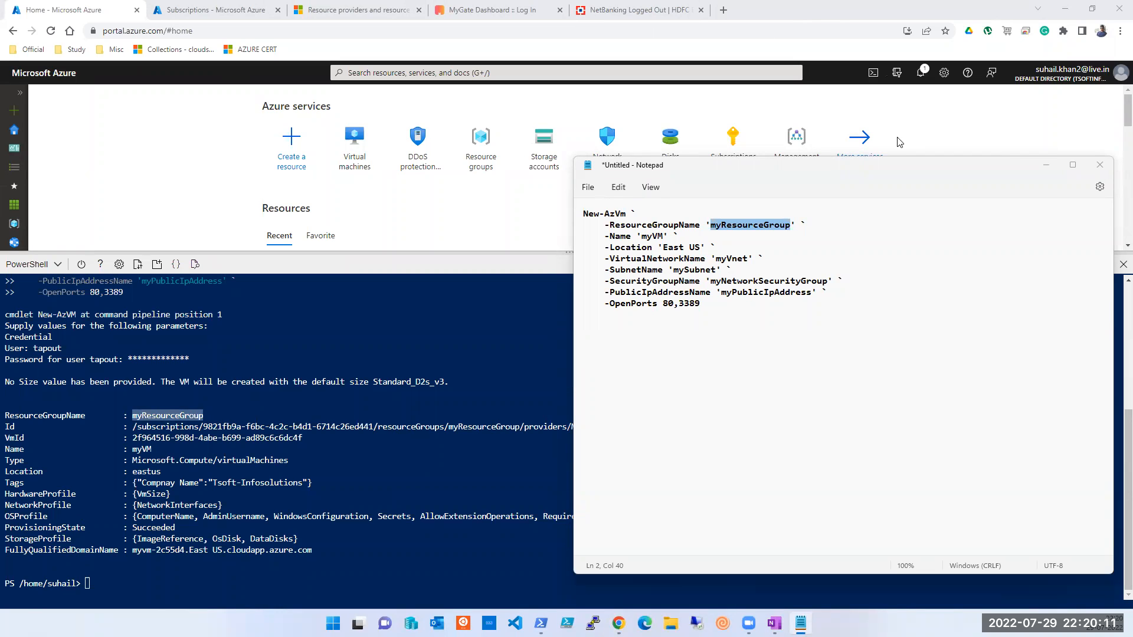
pyautogui.click(741, 319)
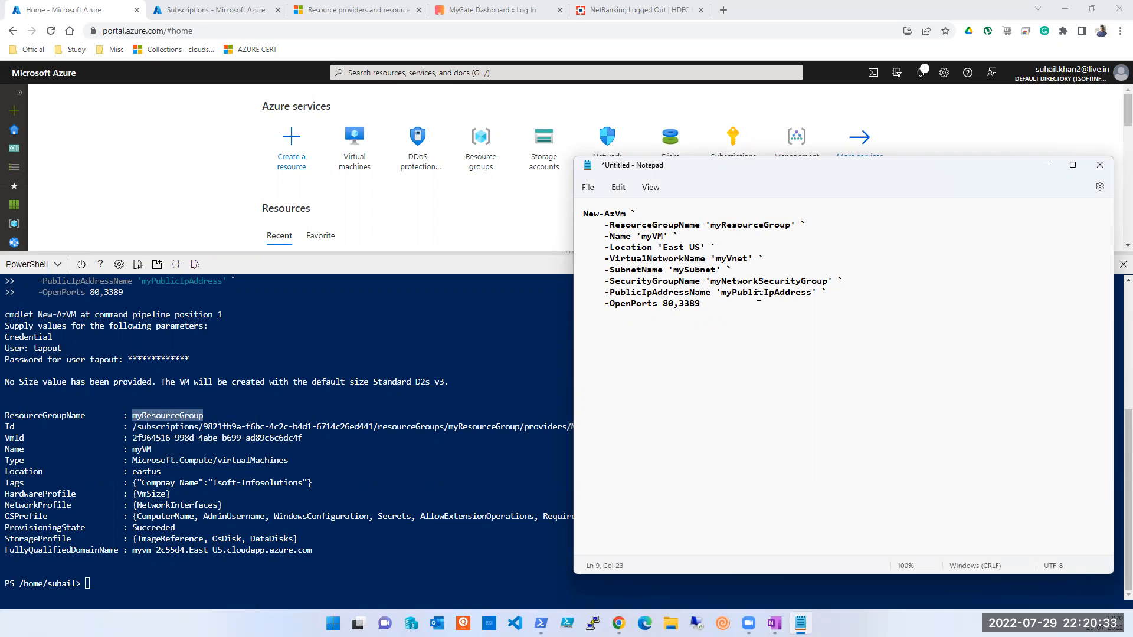
pyautogui.click(794, 13)
pyautogui.hotkey('alt', 'Tab')
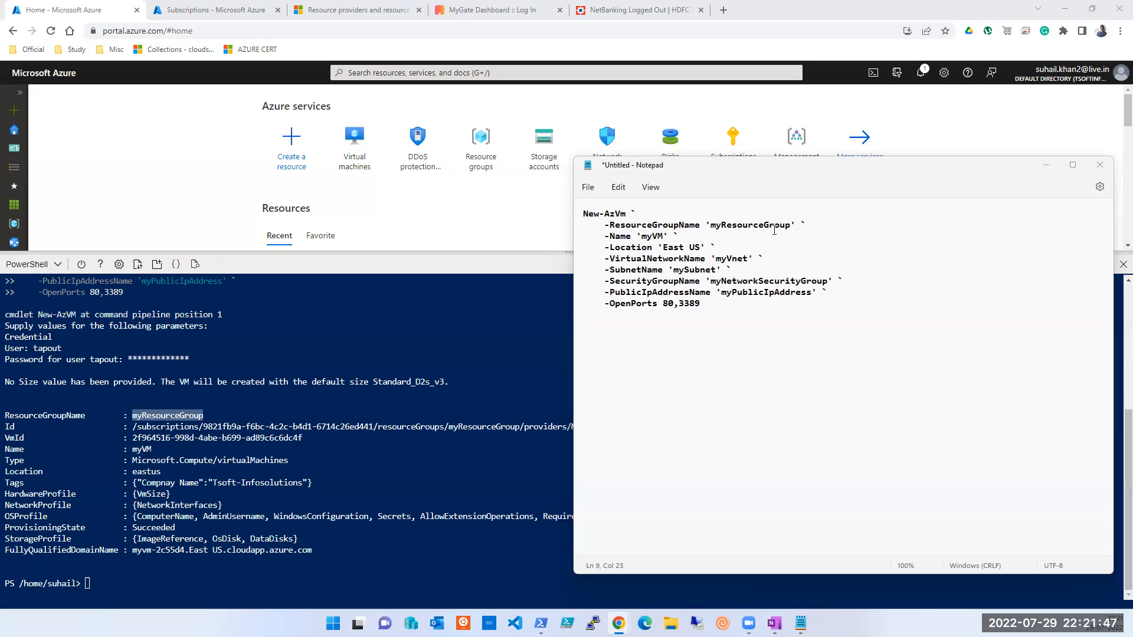
pyautogui.moveTo(805, 229); pyautogui.dragTo(644, 227)
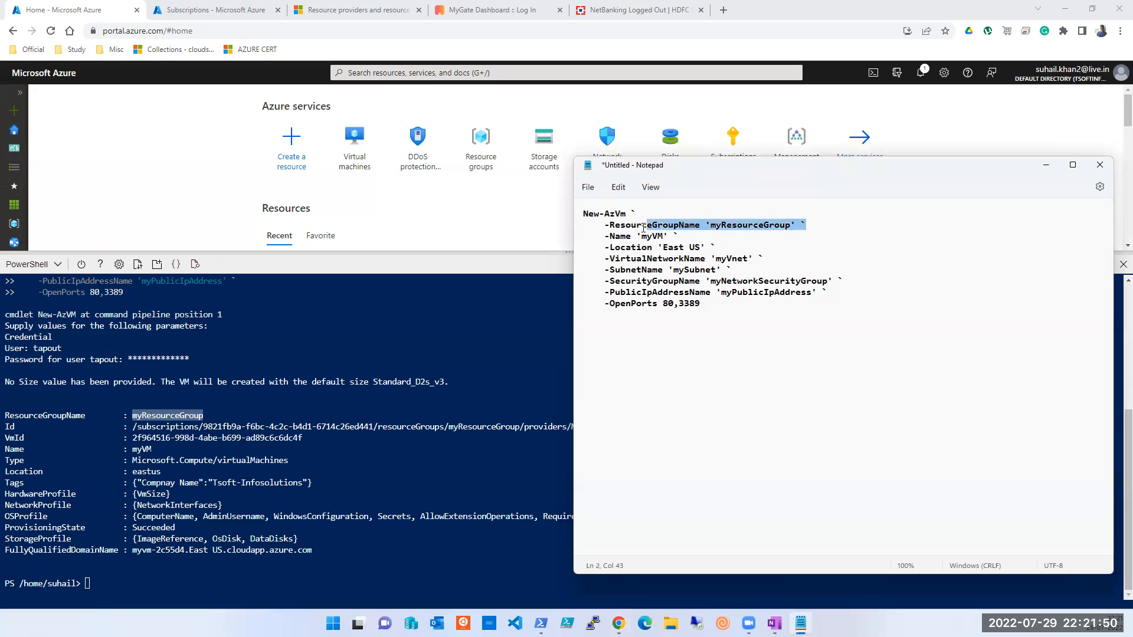
pyautogui.click(731, 236)
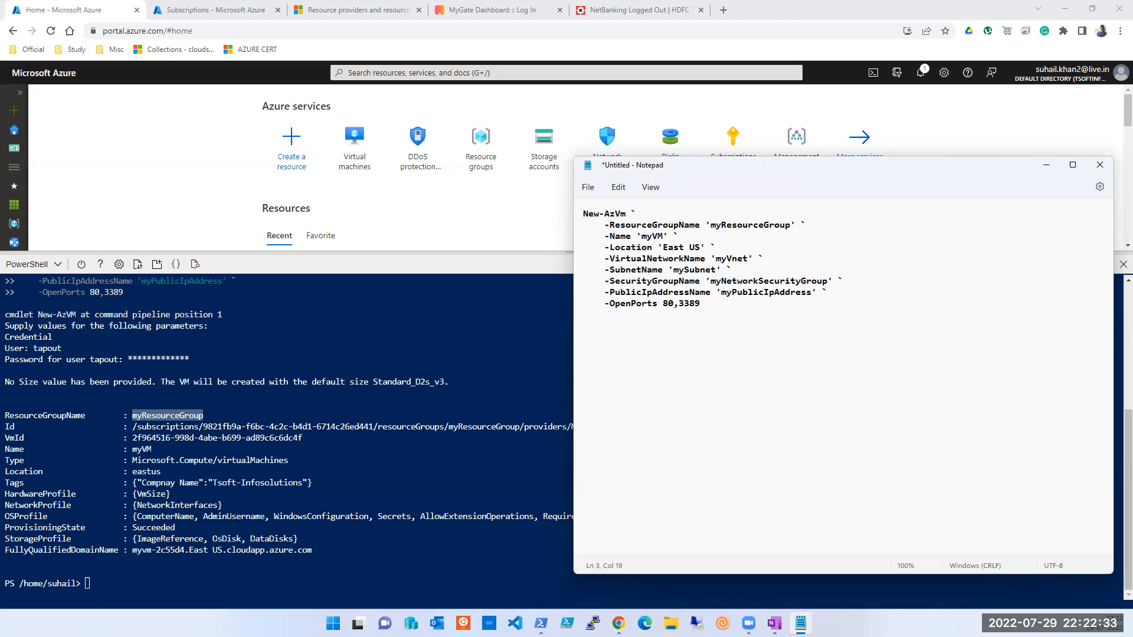
pyautogui.click(817, 309)
pyautogui.click(798, 16)
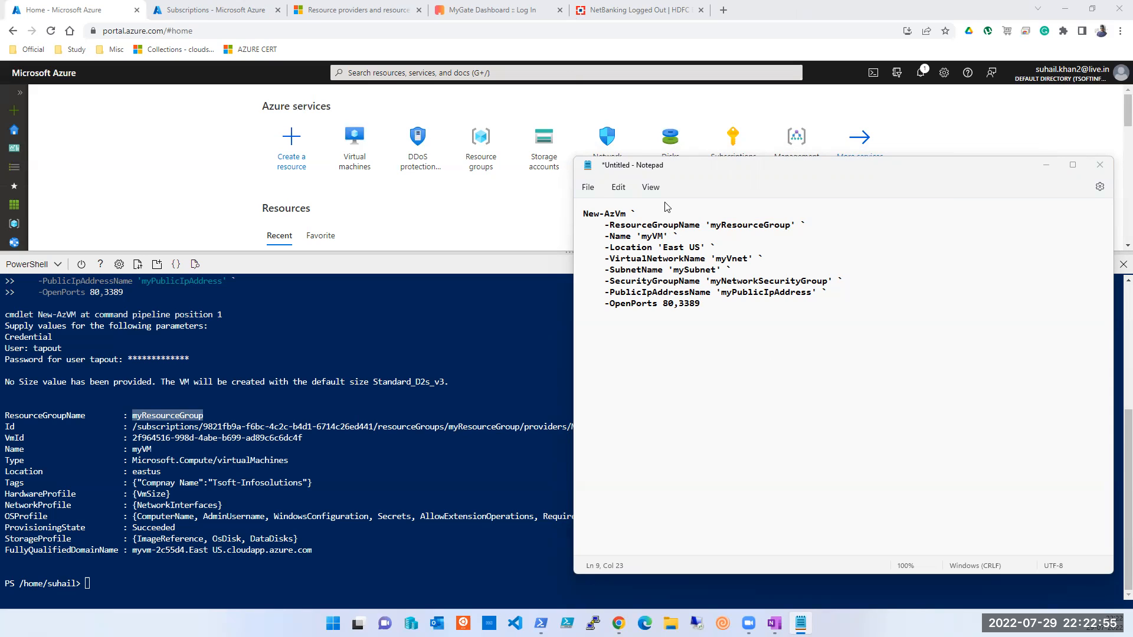
pyautogui.doubleClick(761, 230)
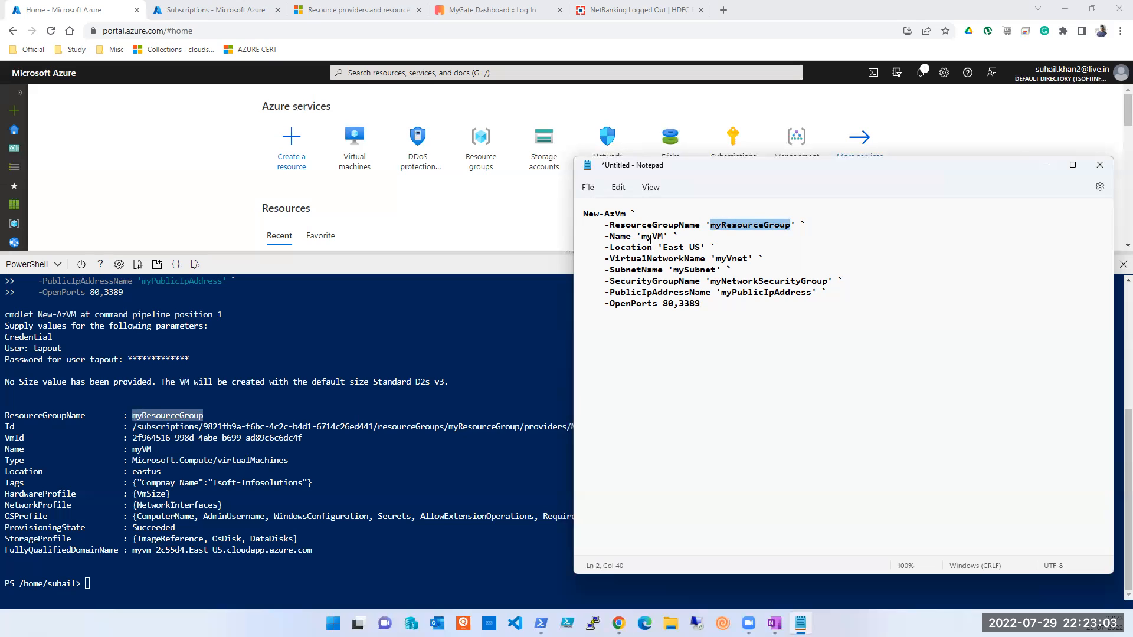
pyautogui.doubleClick(732, 260)
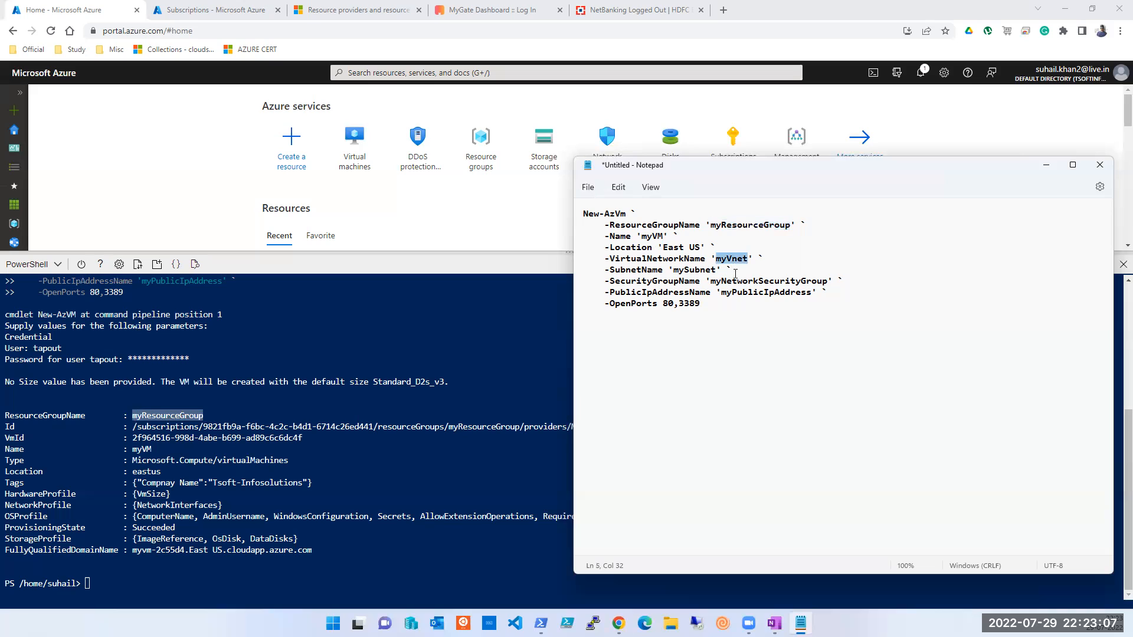
pyautogui.doubleClick(696, 271)
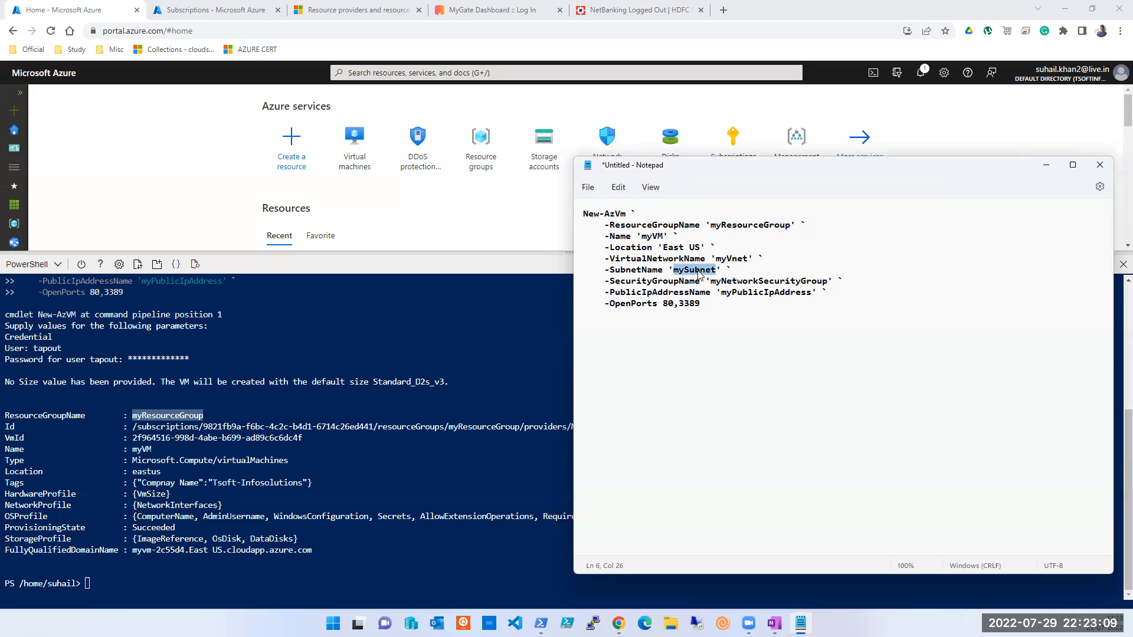
pyautogui.doubleClick(780, 282)
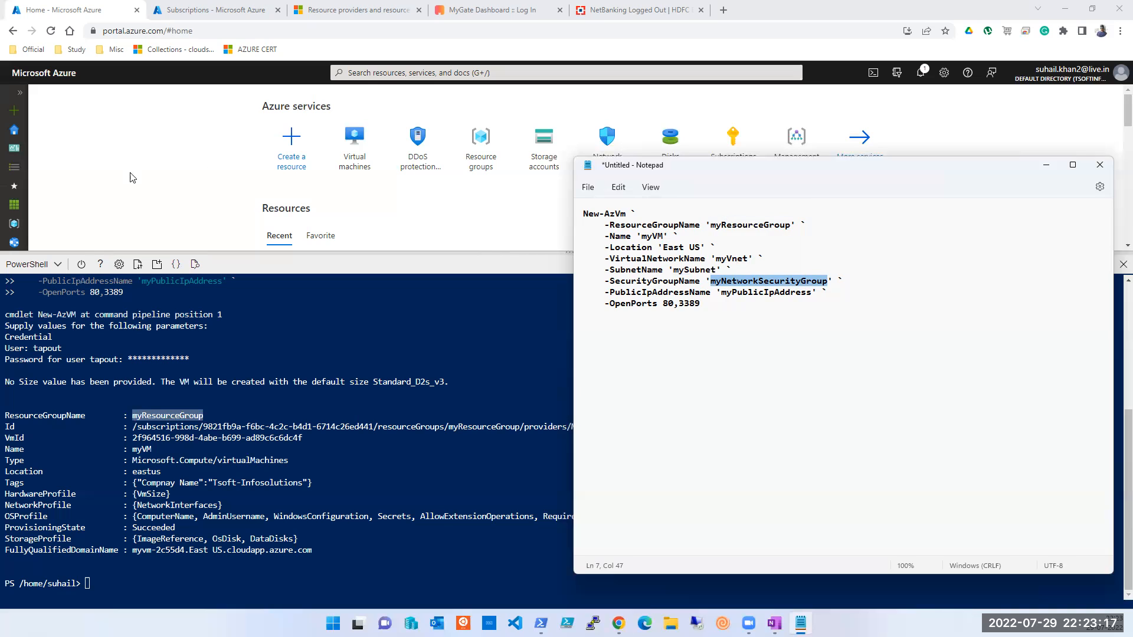
pyautogui.click(292, 236)
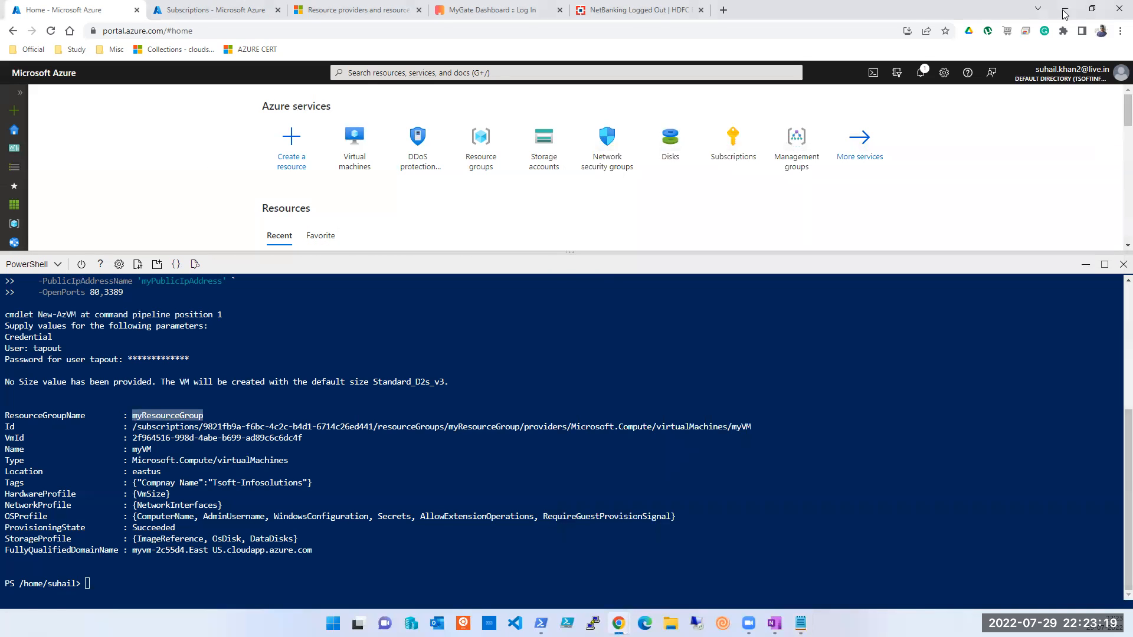
# Step: Shrink Cloud Shell, open the Virtual machines list showing myVM, then refresh after the connection error
pyautogui.moveTo(570, 250); pyautogui.dragTo(586, 441)
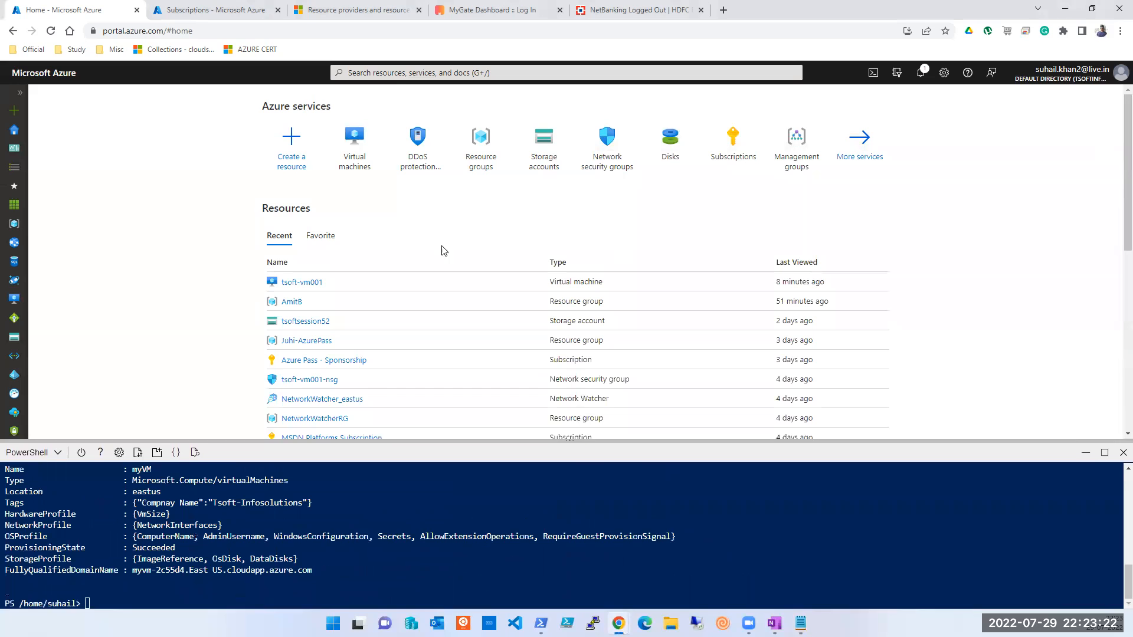
pyautogui.click(354, 144)
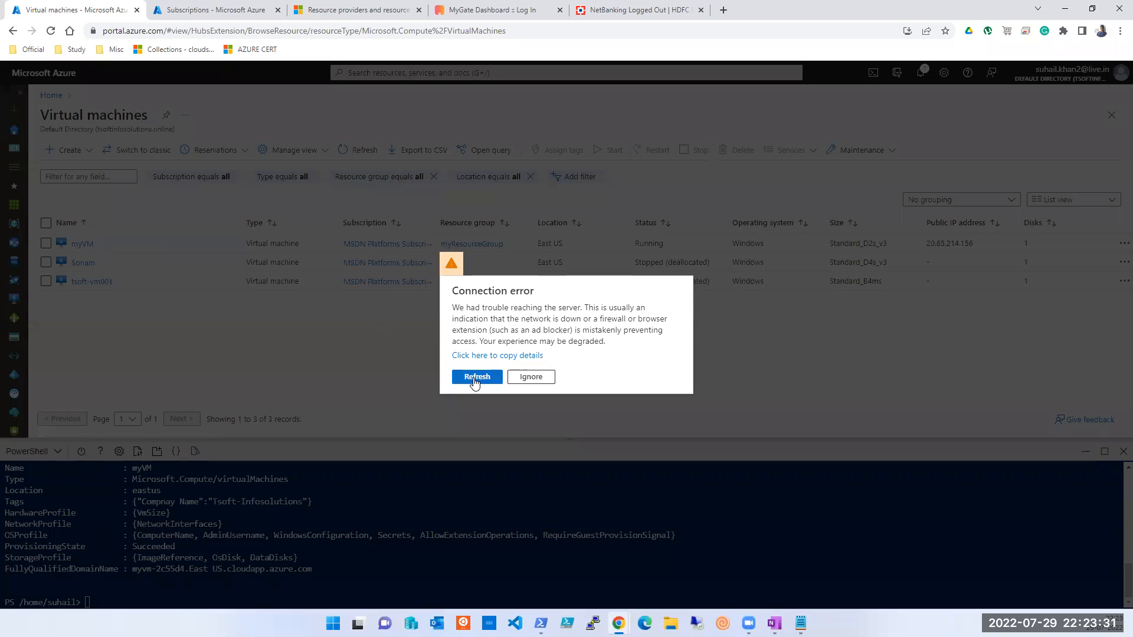
pyautogui.click(474, 380)
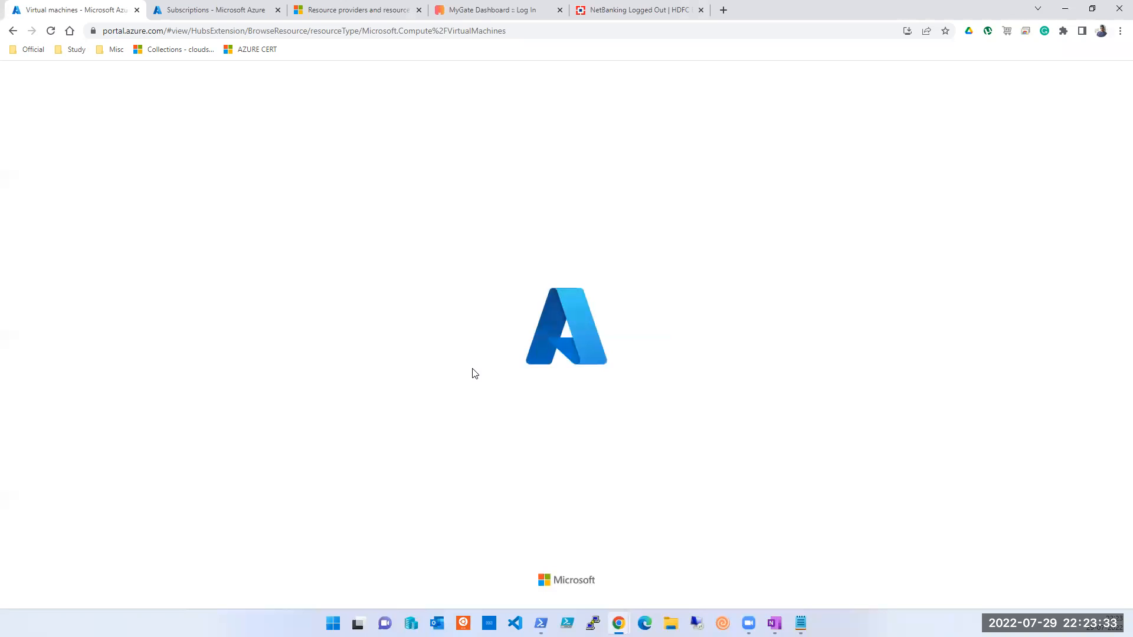
# Step: From the Subscriptions tab, go to the Azure portal home page and confirm leaving
pyautogui.click(195, 13)
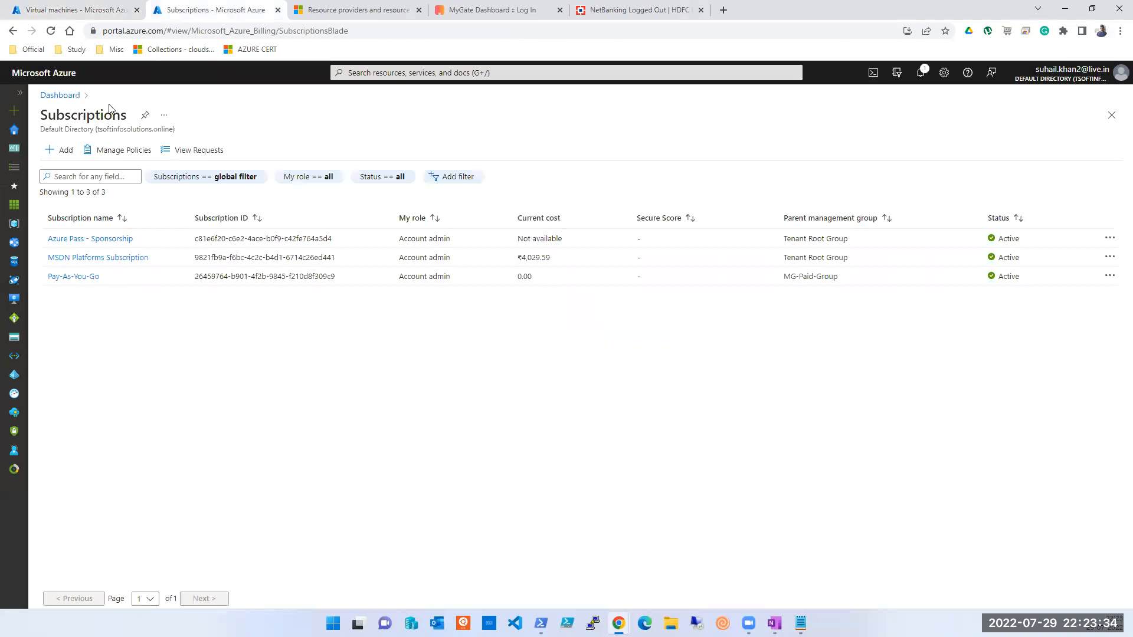
pyautogui.click(14, 130)
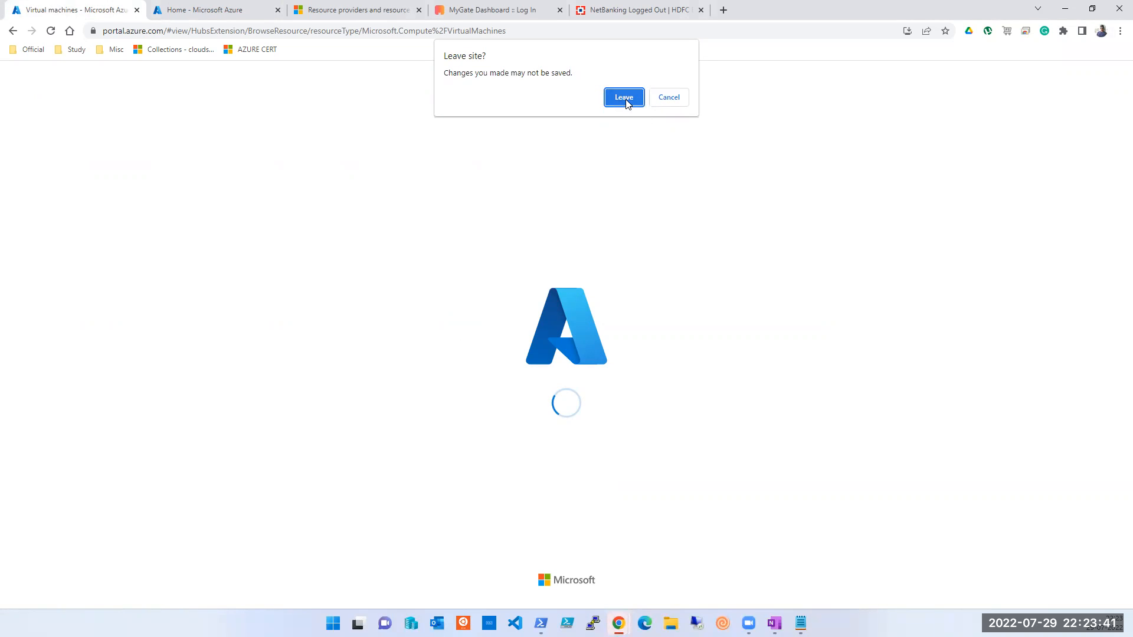
pyautogui.click(626, 100)
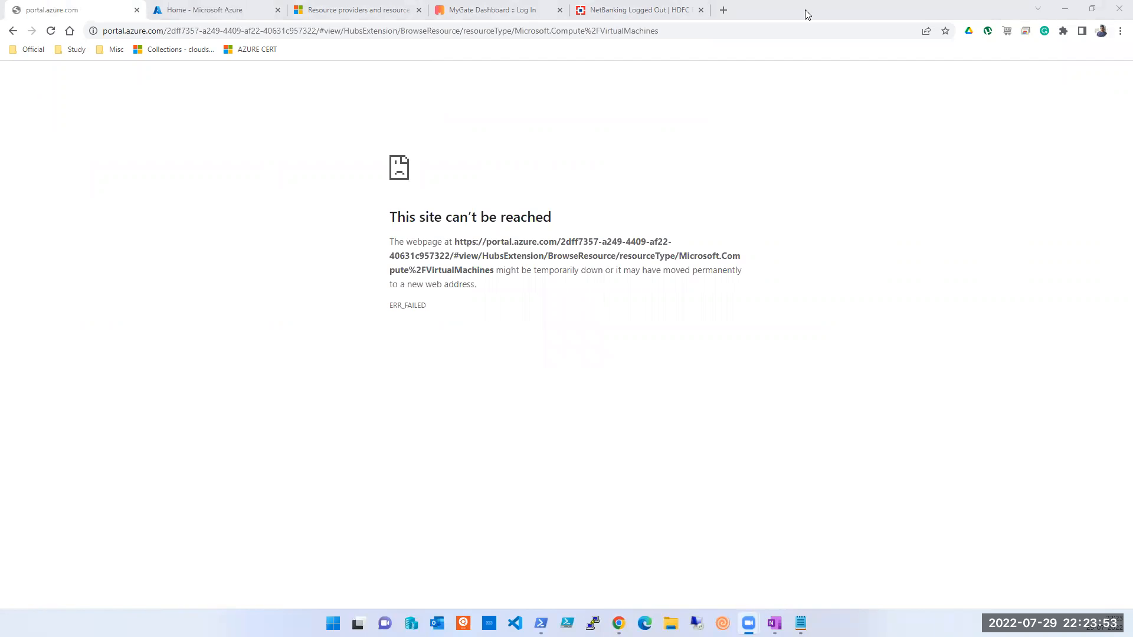
# Step: Search 'portal azure login', open the Azure Portal result and sign in, then return to the Home tab
pyautogui.click(1009, 205)
pyautogui.click(211, 34)
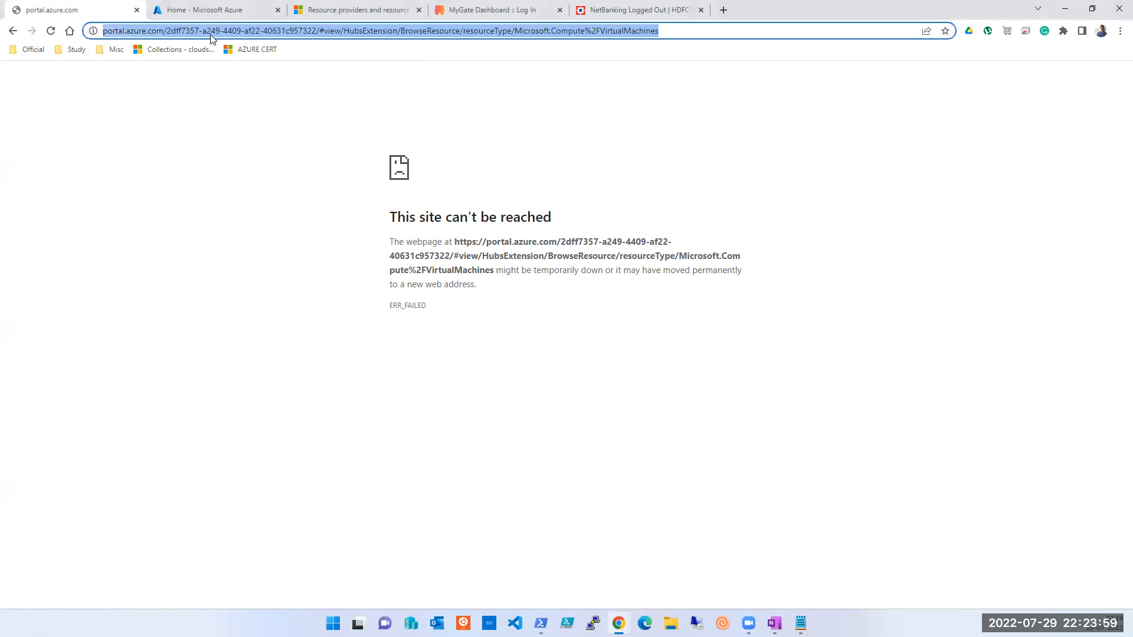
pyautogui.write('port')
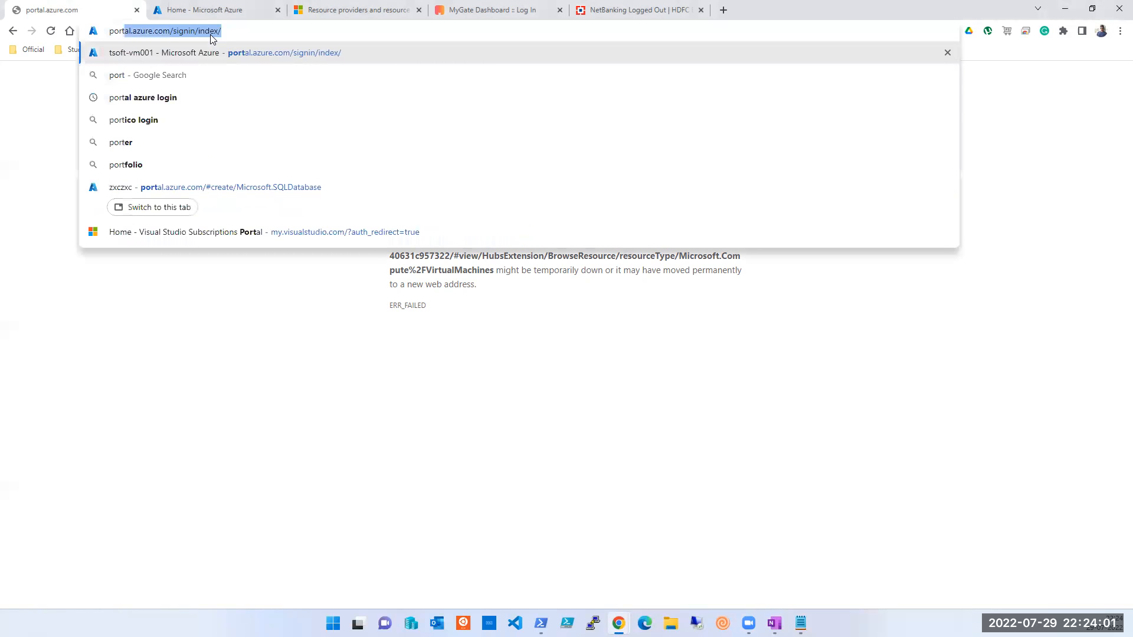
pyautogui.press('Down')
pyautogui.press('Down')
pyautogui.press('Return')
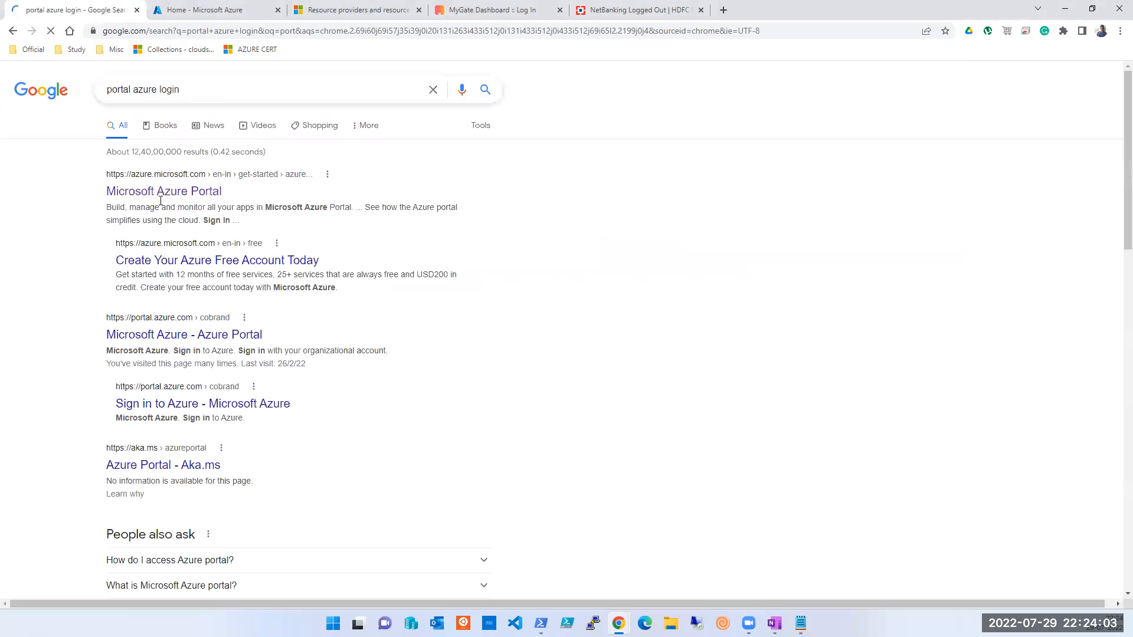
pyautogui.click(164, 191)
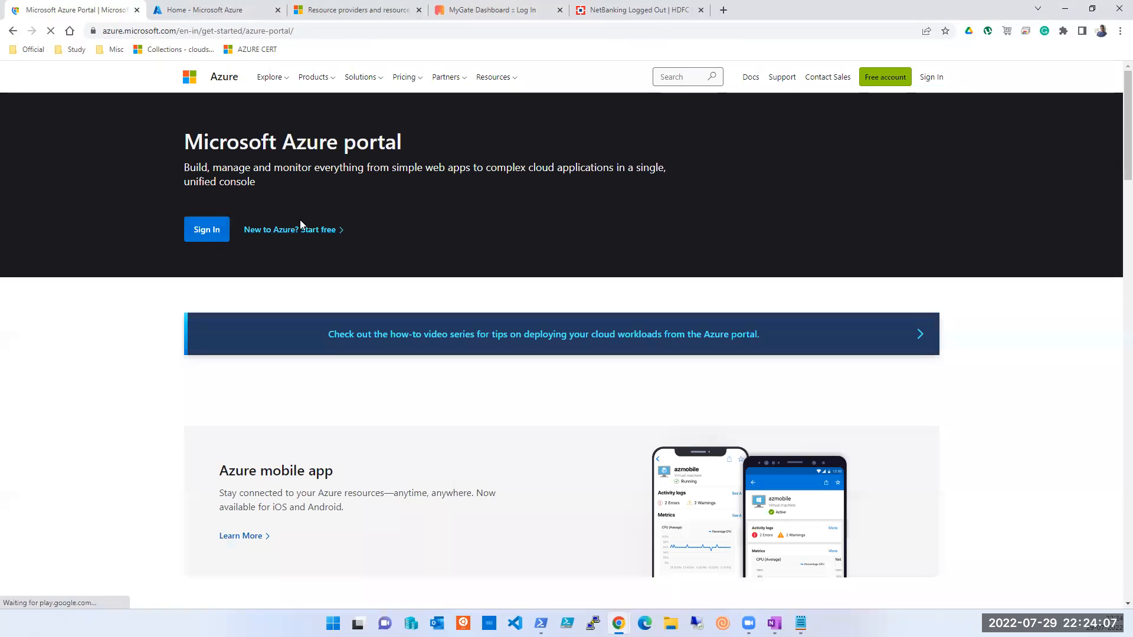
pyautogui.click(931, 77)
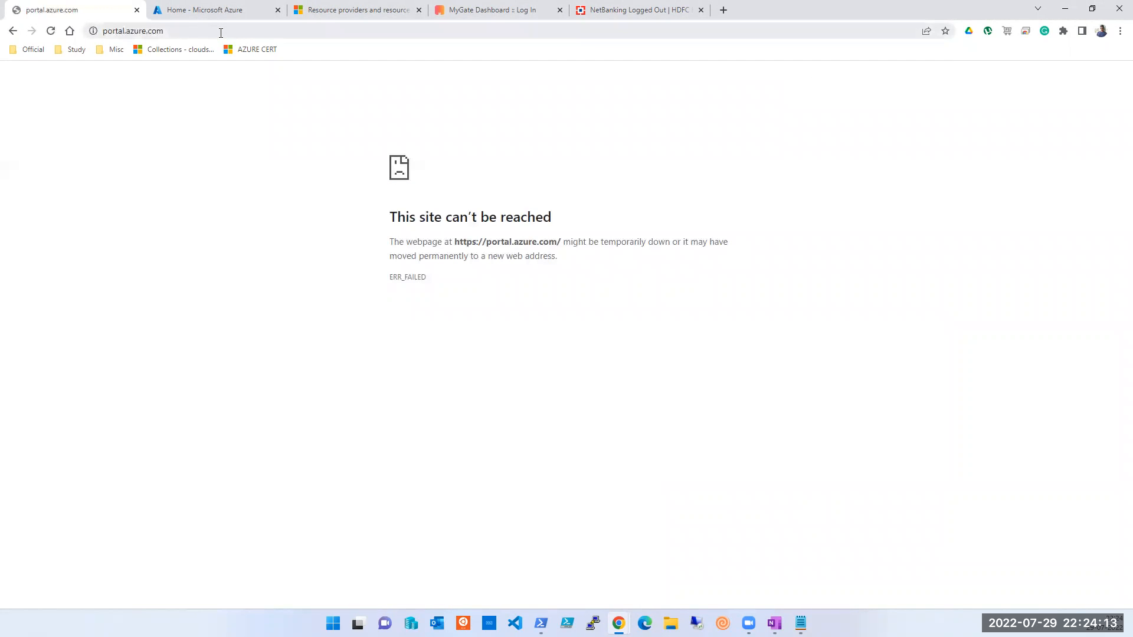
pyautogui.click(219, 12)
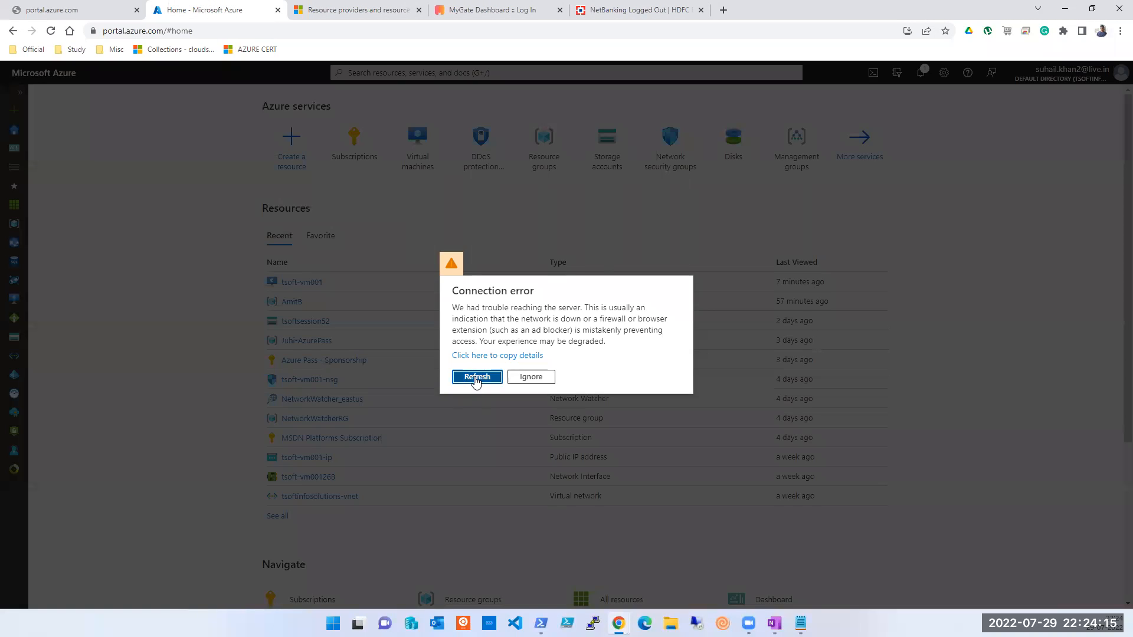
# Step: Refresh after the connection error, then search 'portal azure login' again and sign in
pyautogui.click(476, 379)
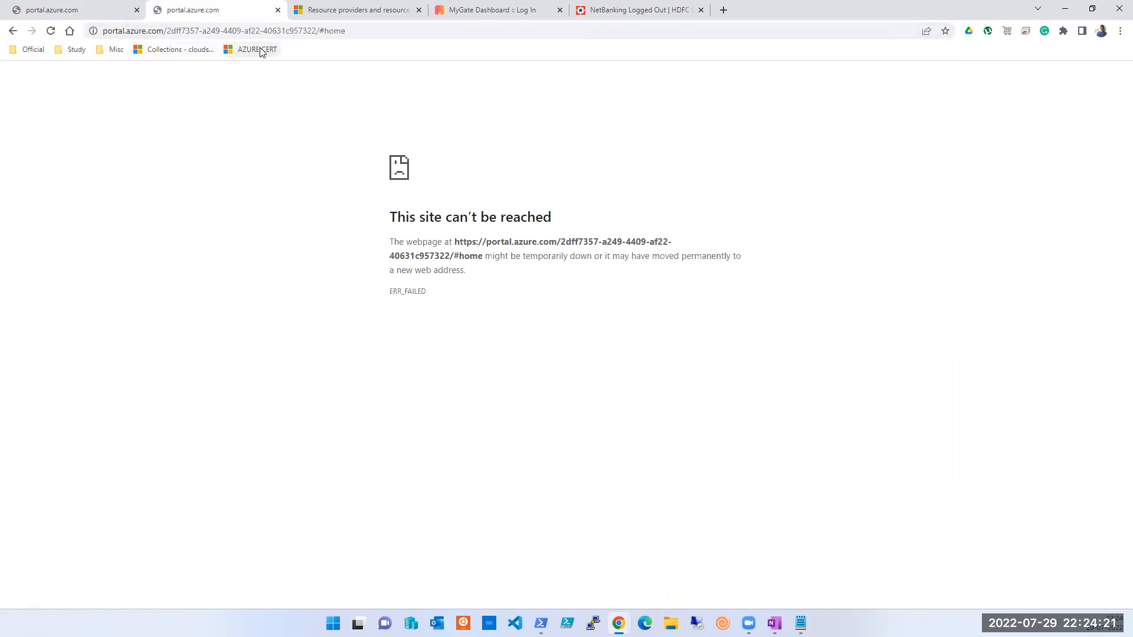
pyautogui.click(351, 37)
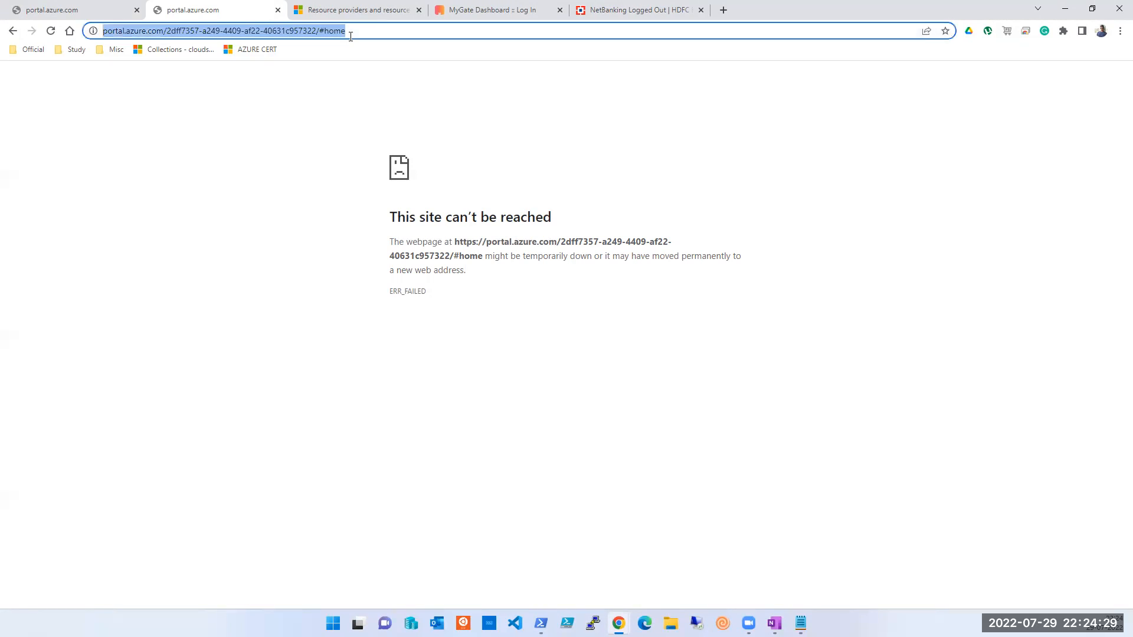
pyautogui.write('portal.azure.com/signin/index/')
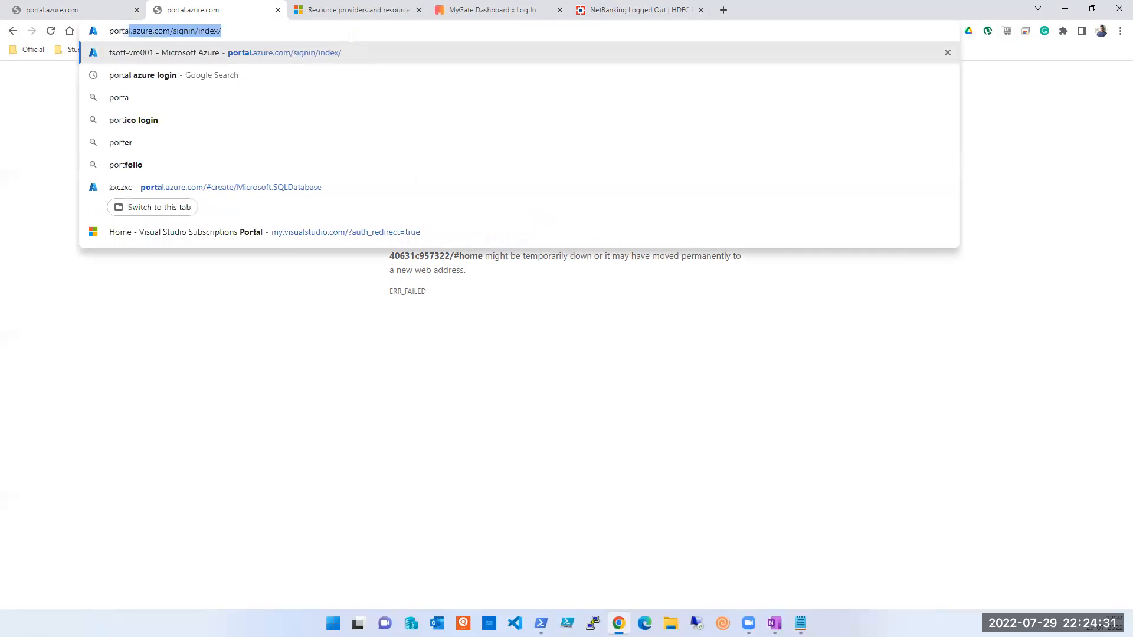
pyautogui.press('Down')
pyautogui.press('Return')
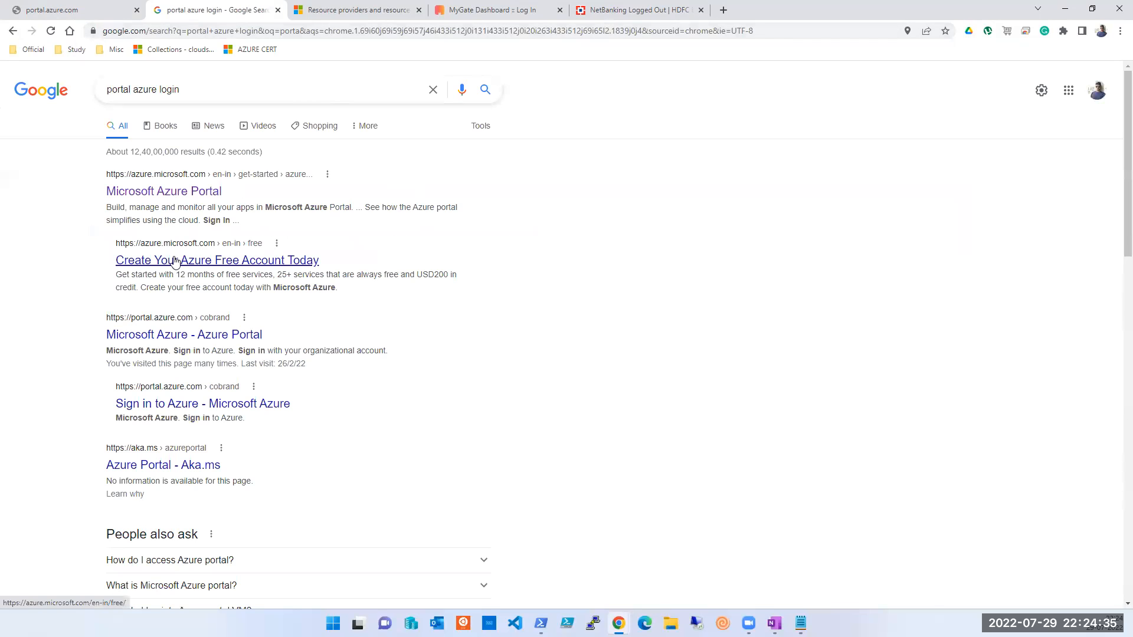
pyautogui.click(171, 201)
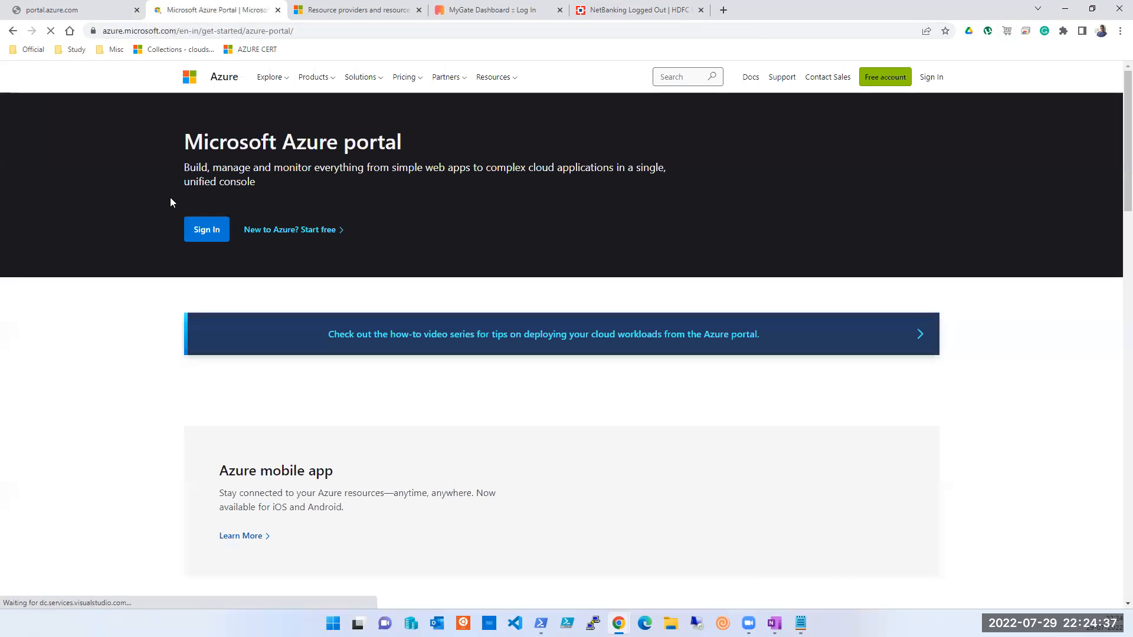
pyautogui.click(196, 235)
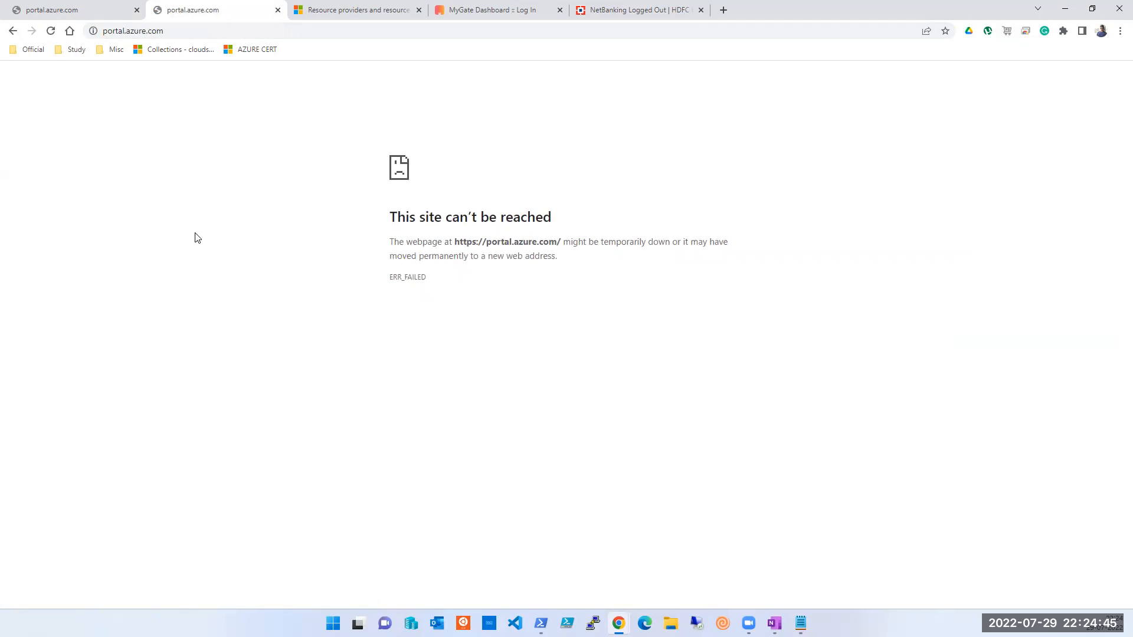
# Step: Reload the failing portal.azure.com tab twice, then move to Microsoft Edge and dismiss Restore pages
pyautogui.click(79, 16)
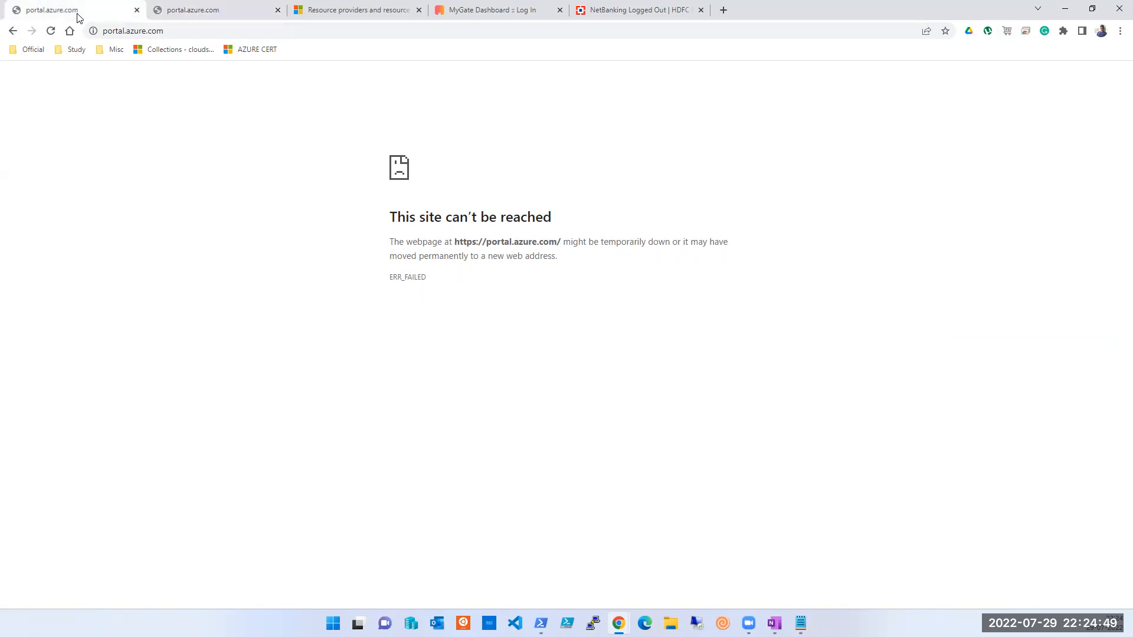
pyautogui.click(51, 33)
pyautogui.click(800, 22)
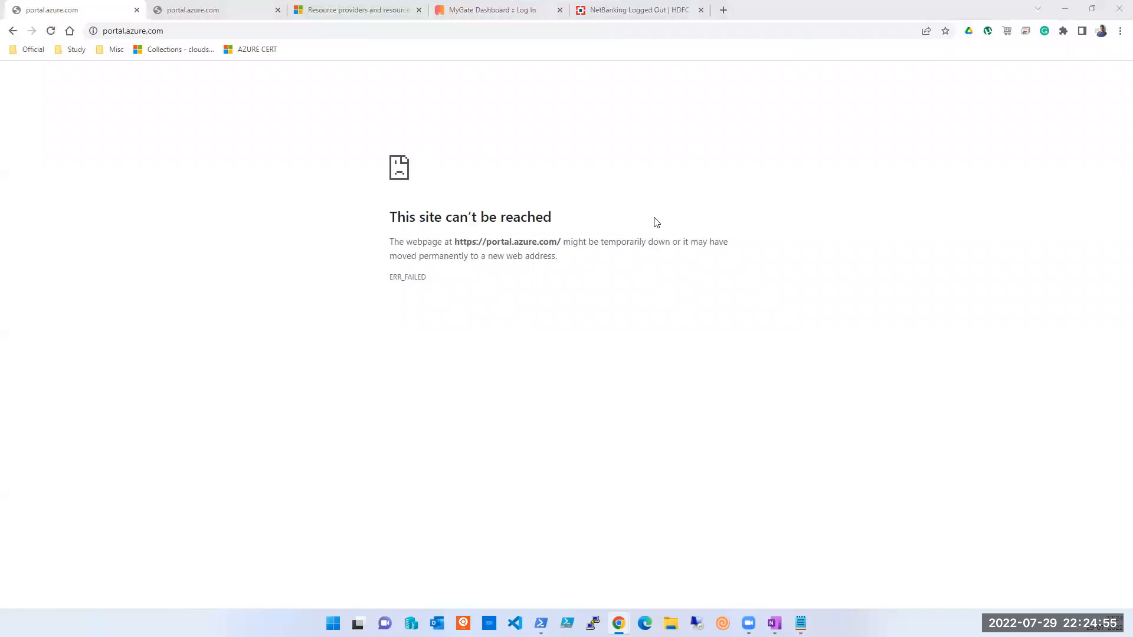
pyautogui.click(52, 33)
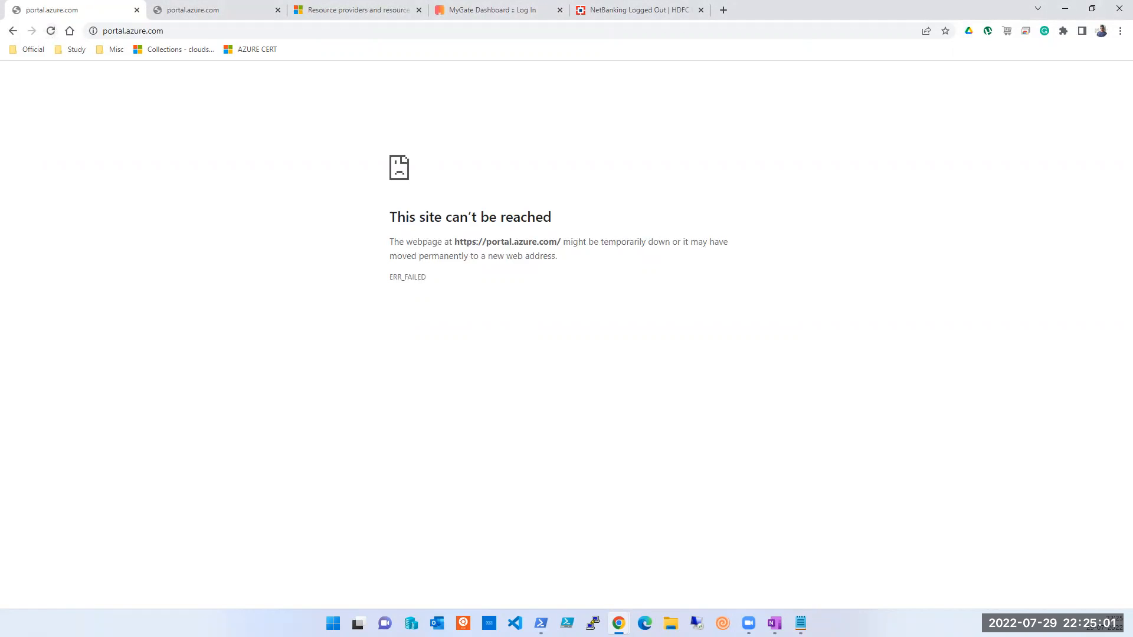
pyautogui.click(645, 623)
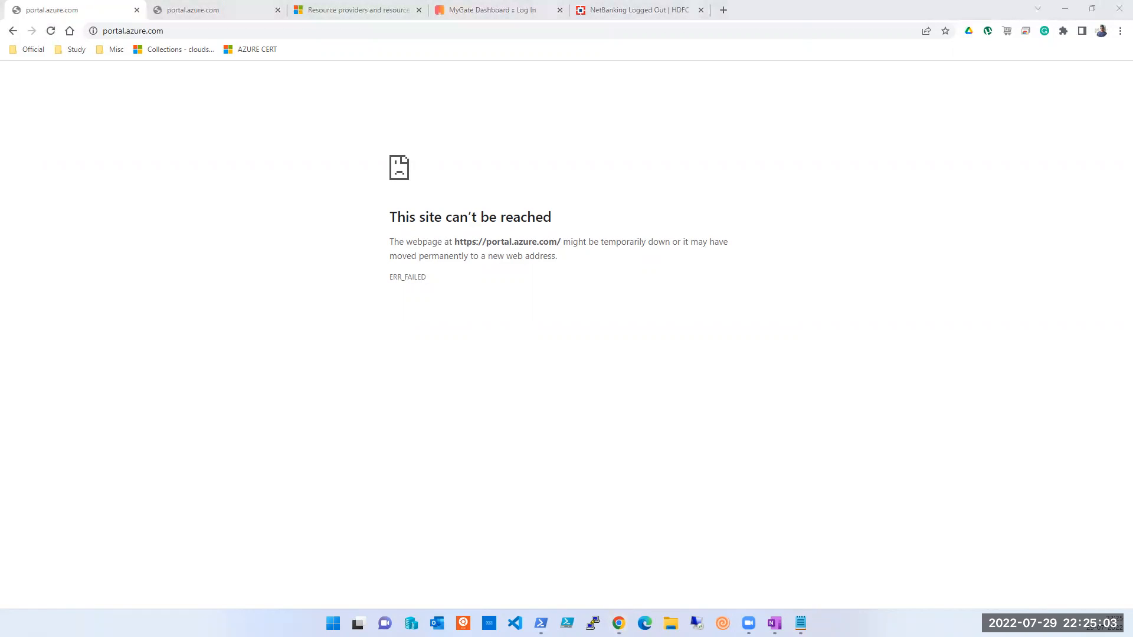
pyautogui.click(1120, 47)
pyautogui.click(263, 33)
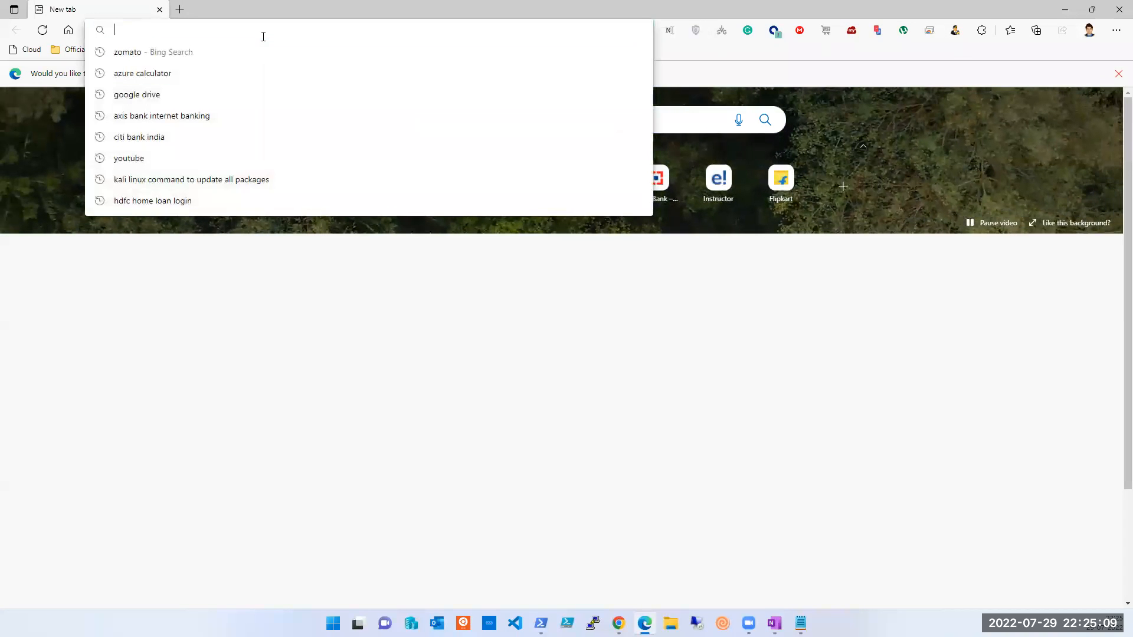
# Step: Search 'portal azure login' in Edge and open the Microsoft Azure result, which can't be reached
pyautogui.write('portal azure login')
pyautogui.press('Return')
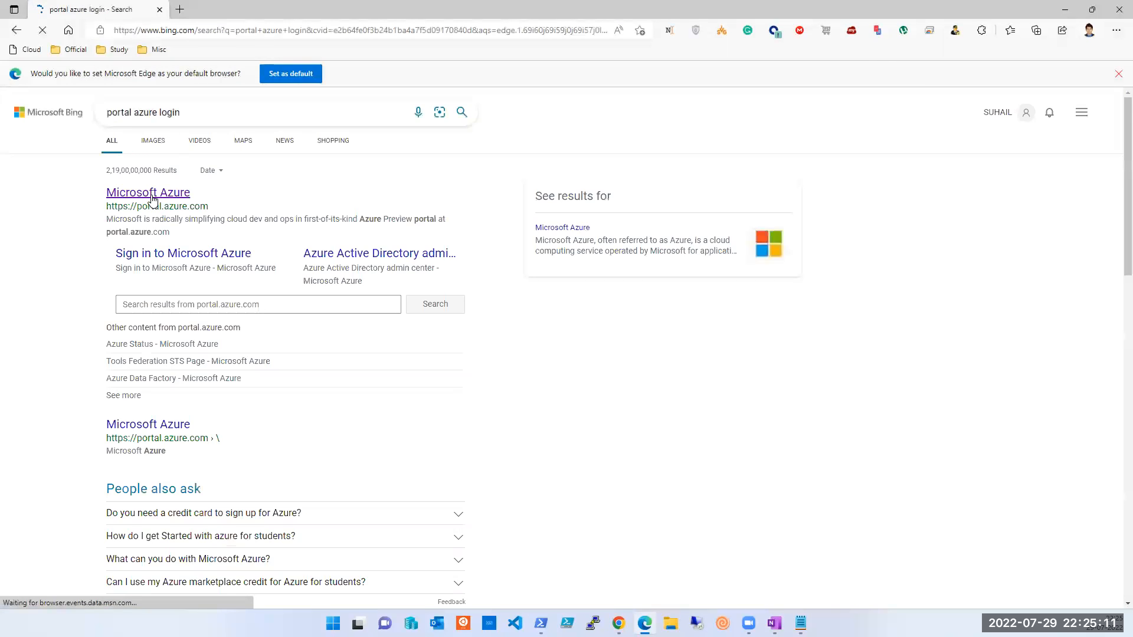
pyautogui.click(152, 195)
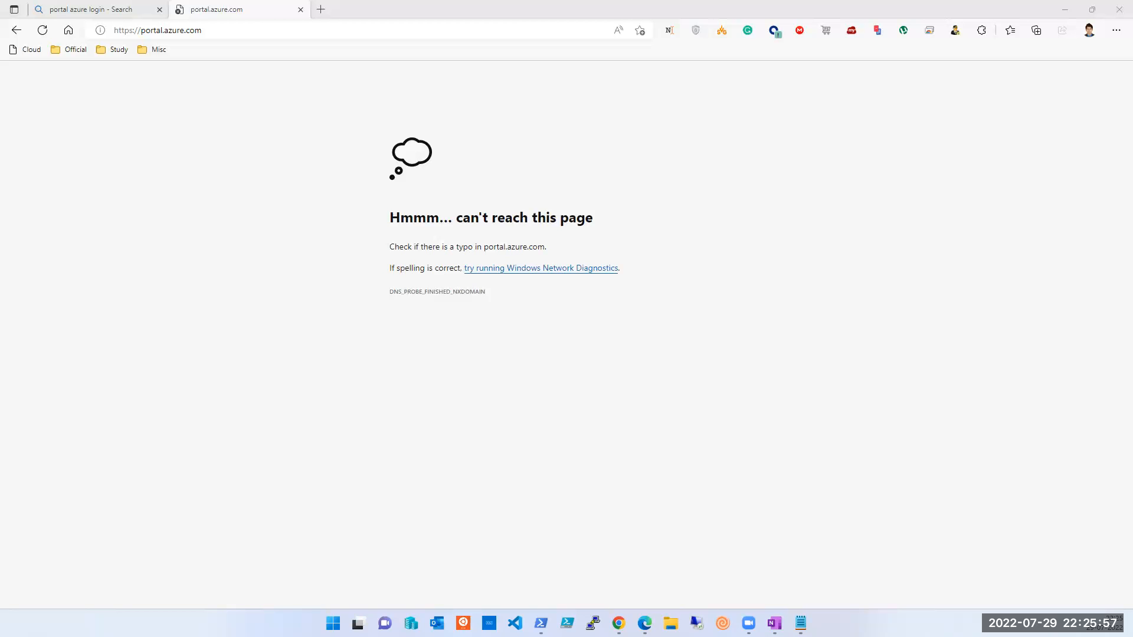
pyautogui.click(158, 35)
pyautogui.press('Return')
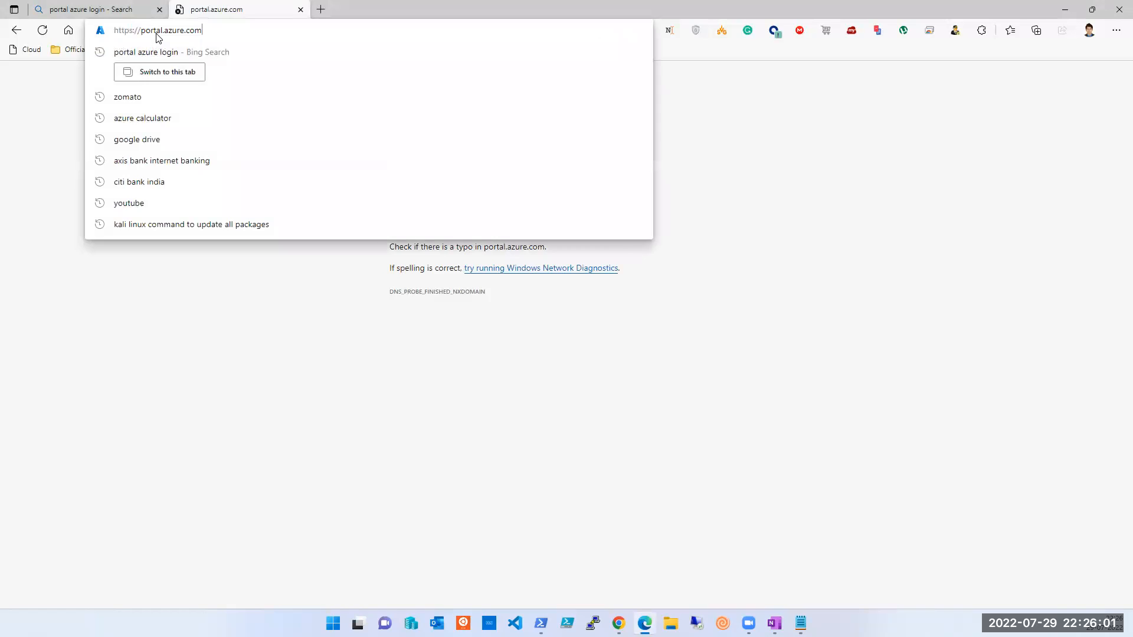
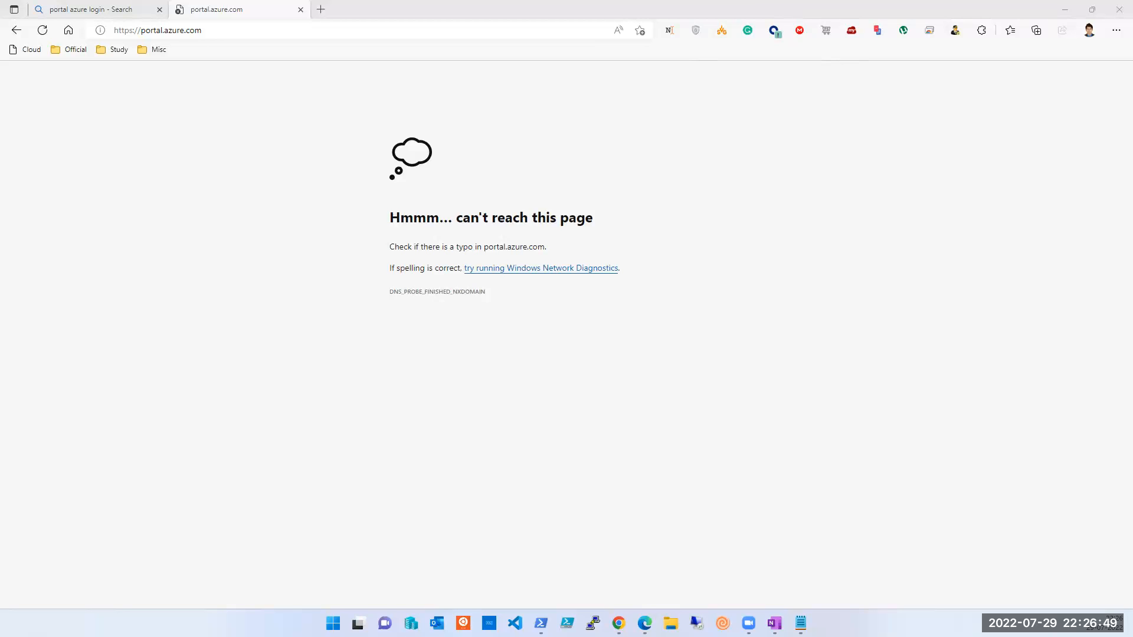
# Step: Reload the unreachable Azure page, close Edge, and reload portal.azure.com in the other browser until it loads
pyautogui.click(43, 33)
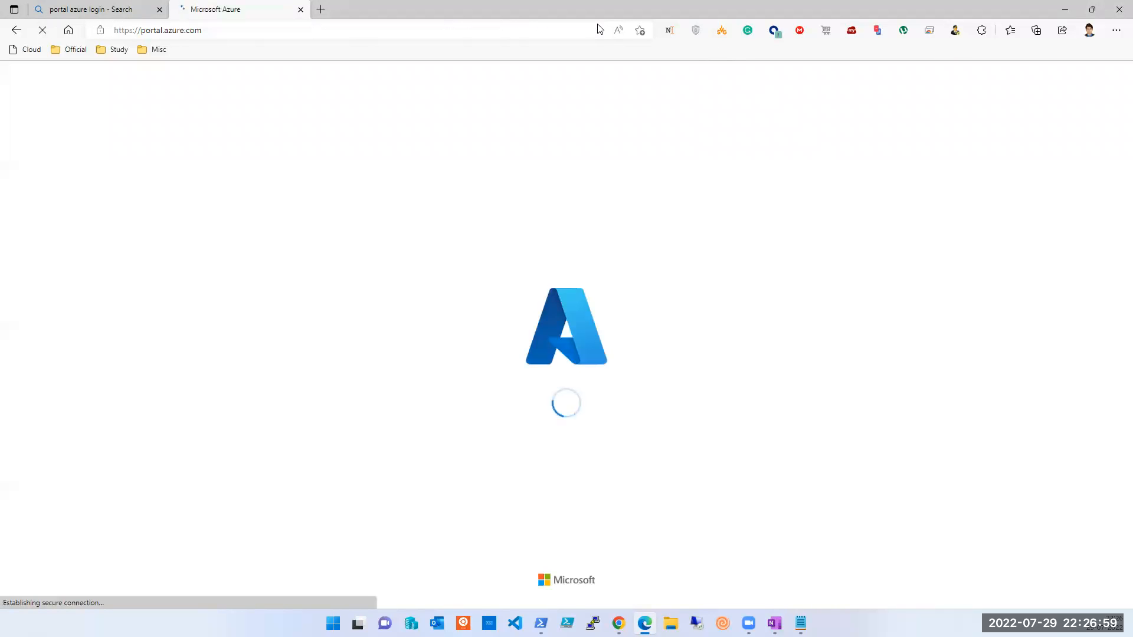
pyautogui.click(1109, 11)
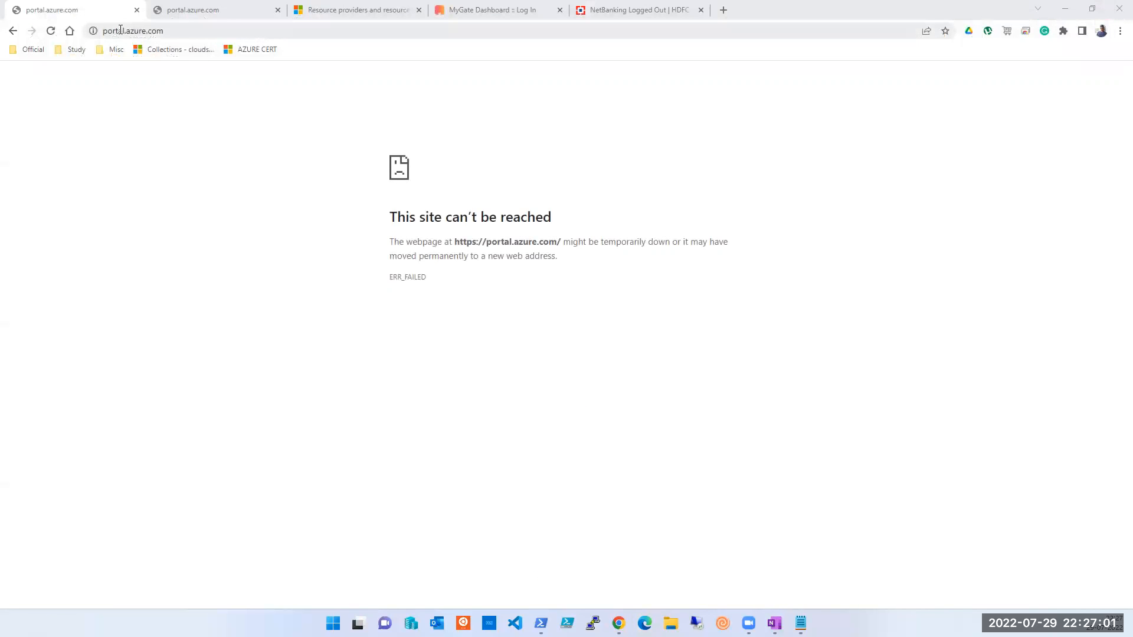
pyautogui.click(51, 31)
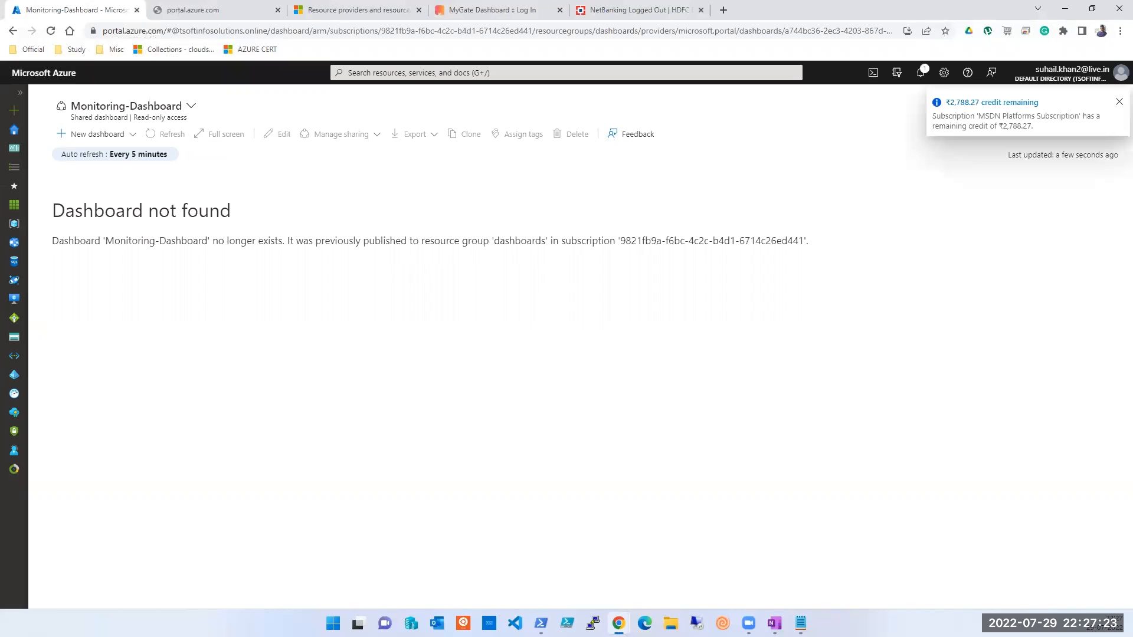
# Step: From Home, open Virtual machines, select myVM, and collapse the VM list to widen its overview
pyautogui.click(16, 131)
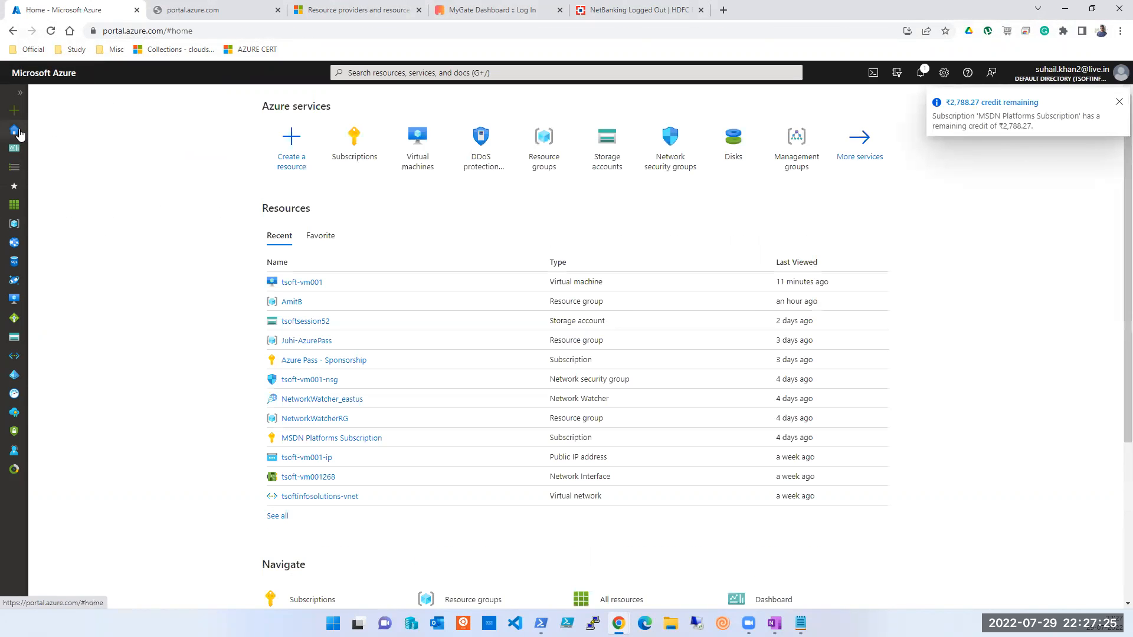
pyautogui.click(424, 147)
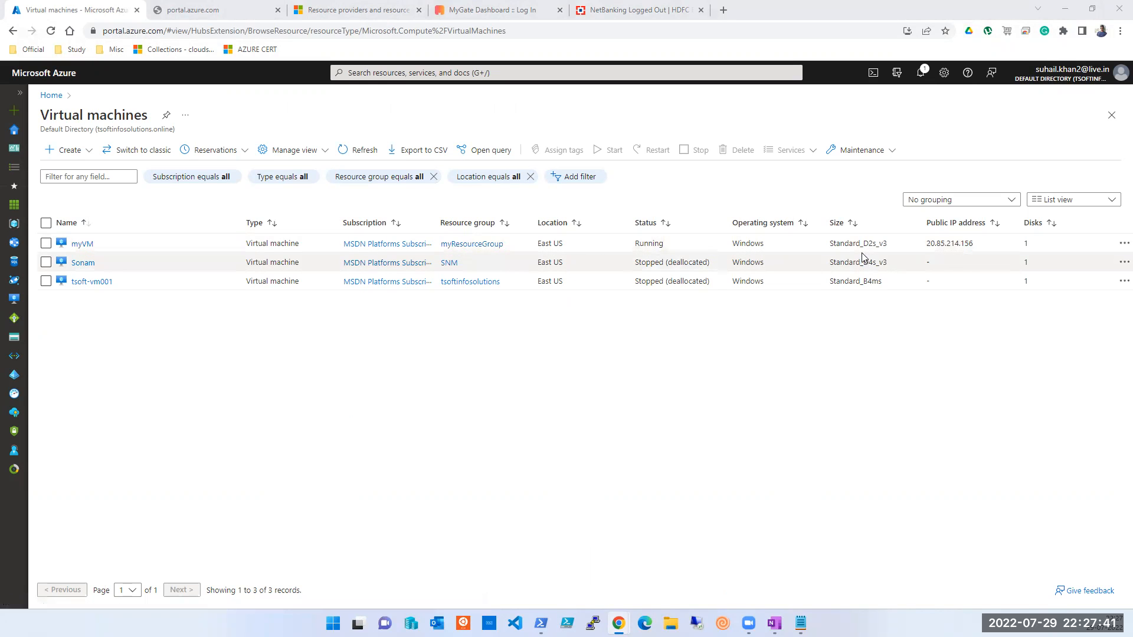
pyautogui.click(78, 244)
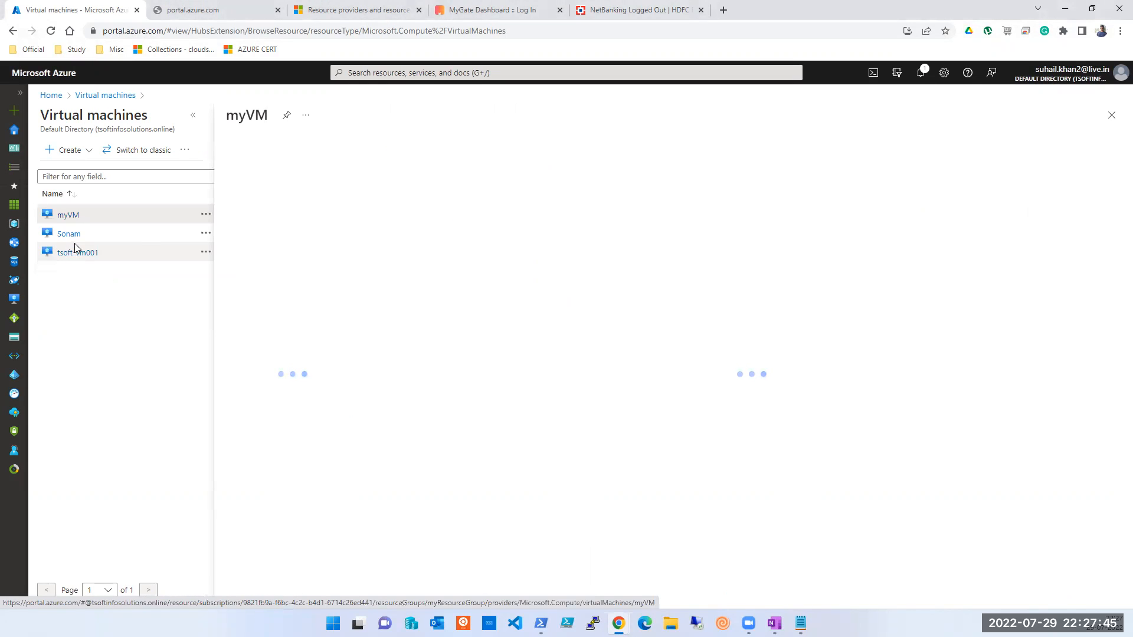
pyautogui.click(193, 116)
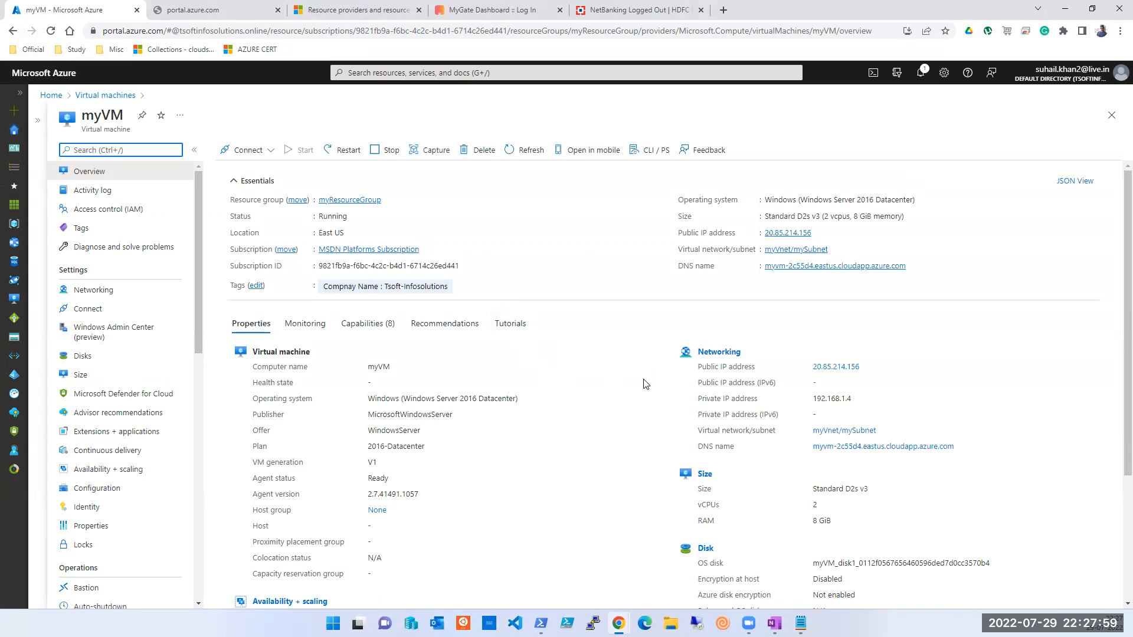
pyautogui.tripleClick(451, 400)
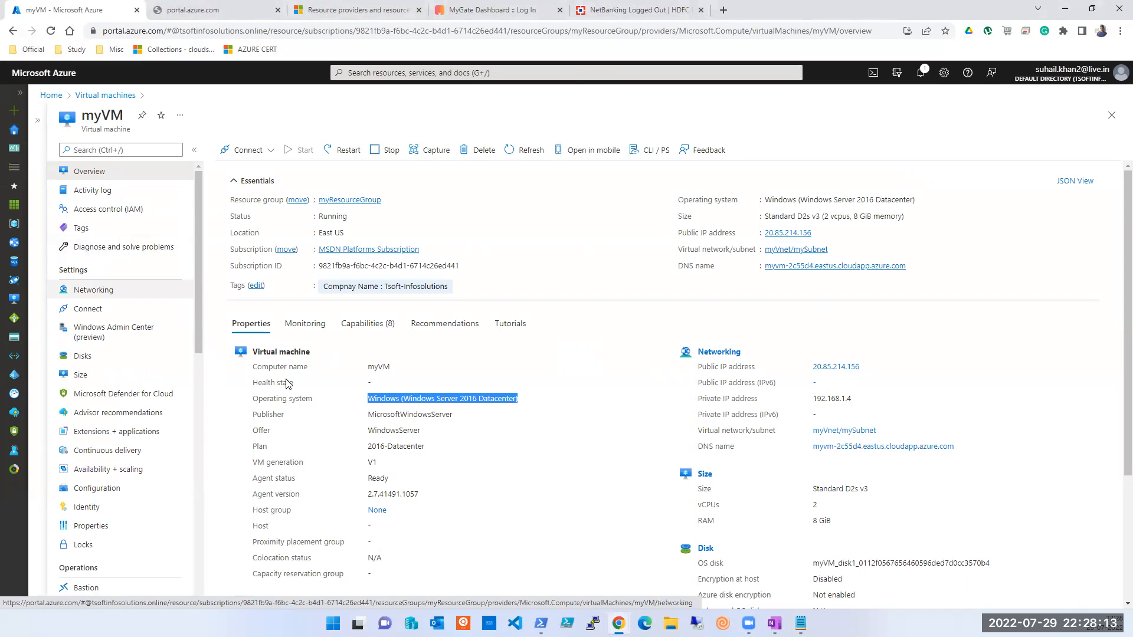
pyautogui.click(373, 289)
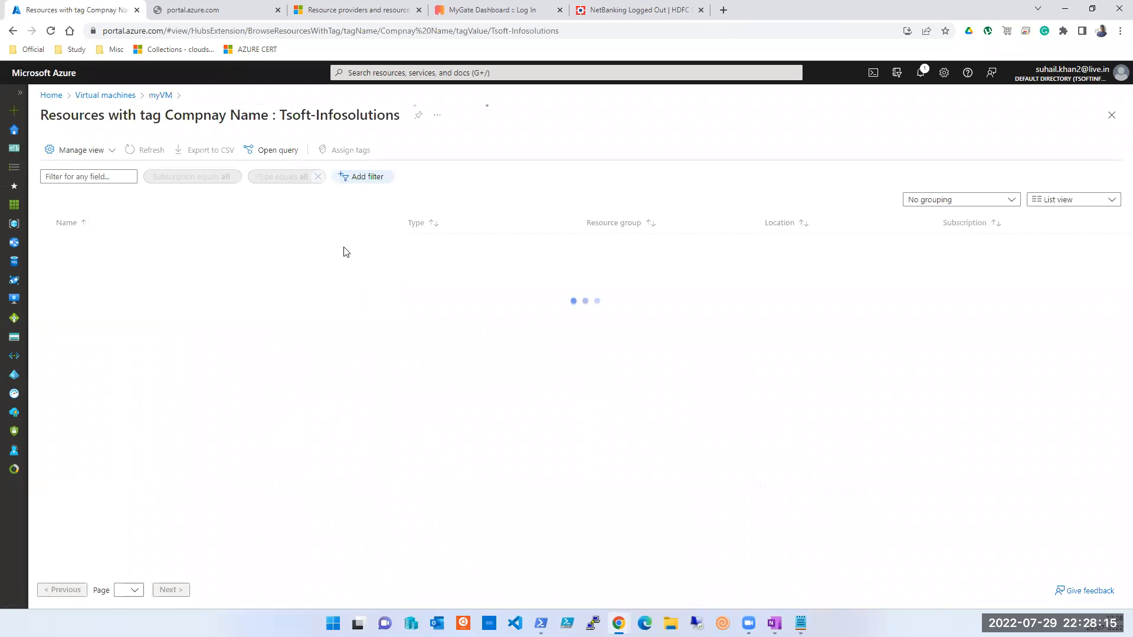
pyautogui.click(1112, 119)
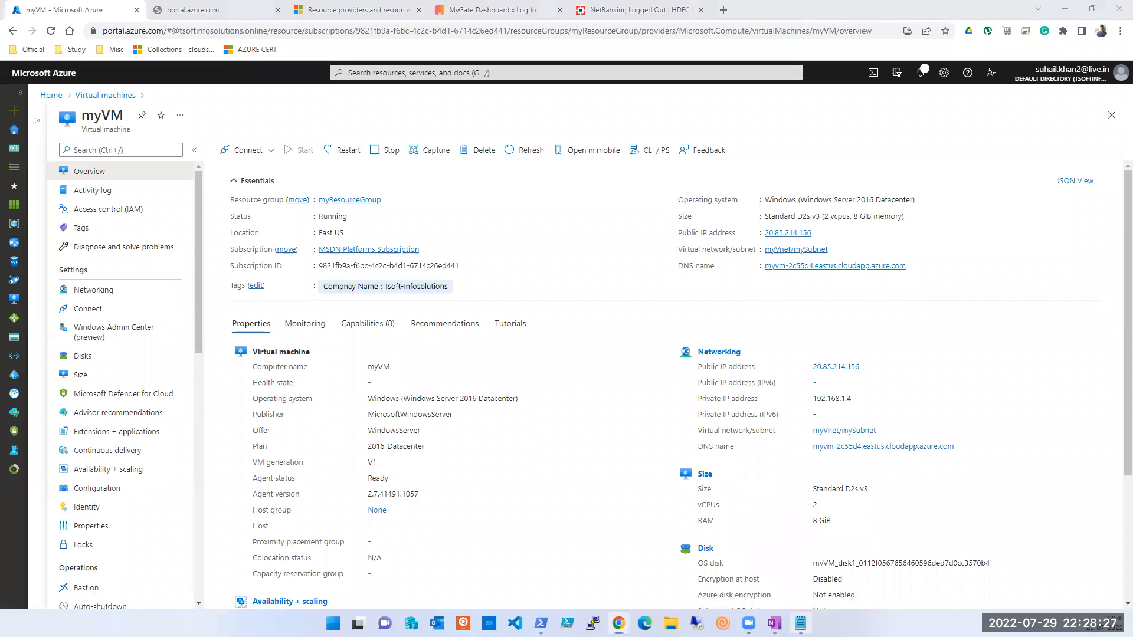
pyautogui.click(801, 623)
pyautogui.click(719, 350)
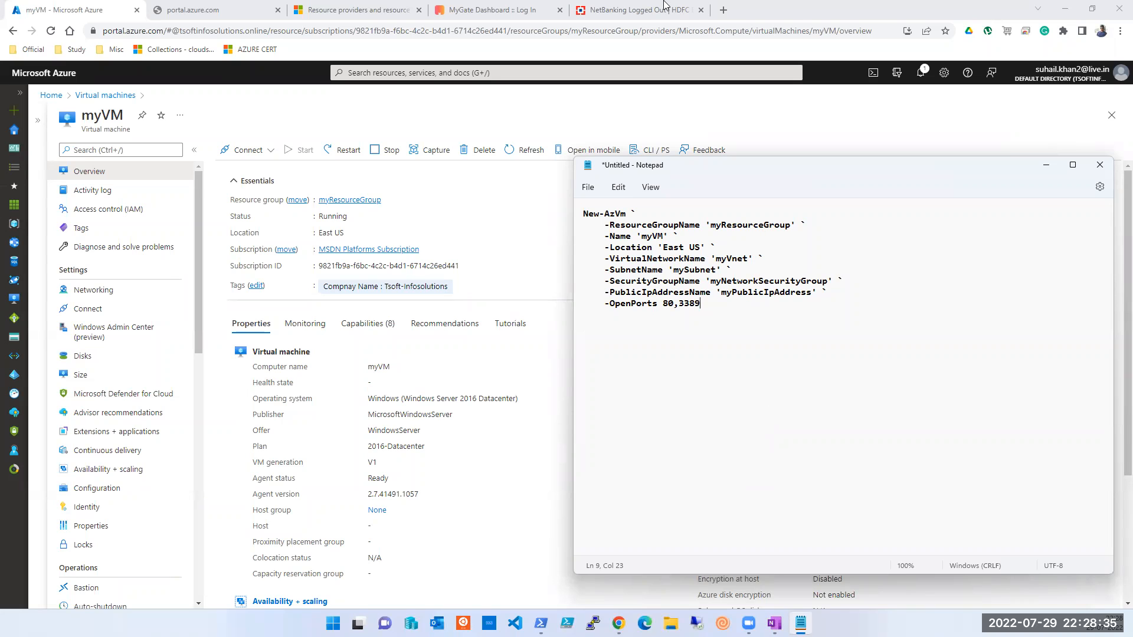
pyautogui.click(390, 21)
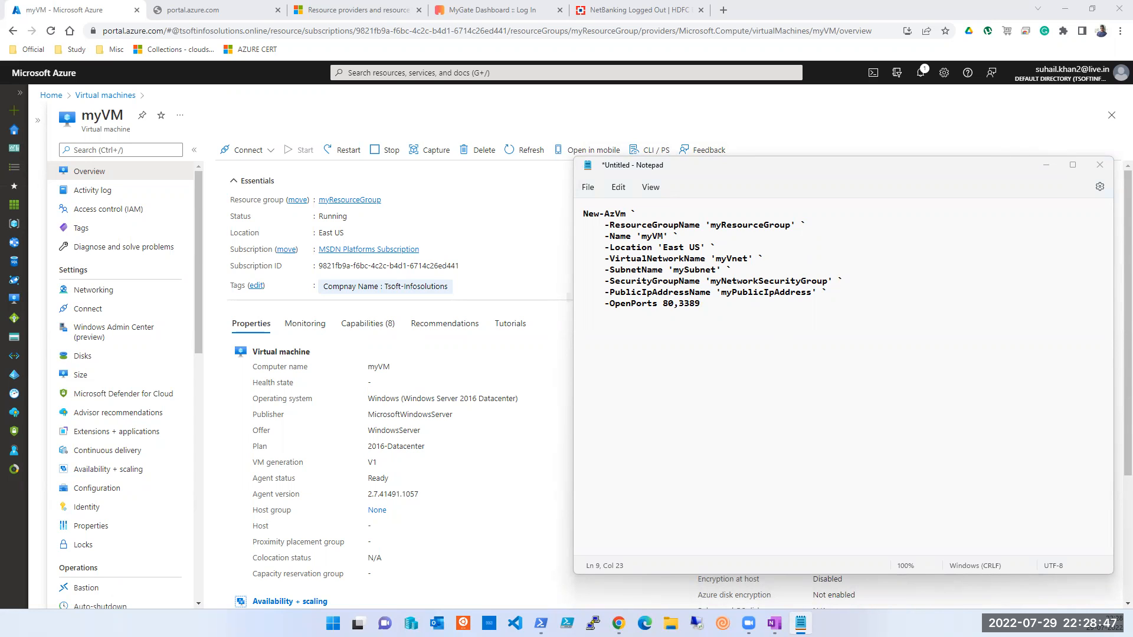
pyautogui.hotkey('alt', 'Tab')
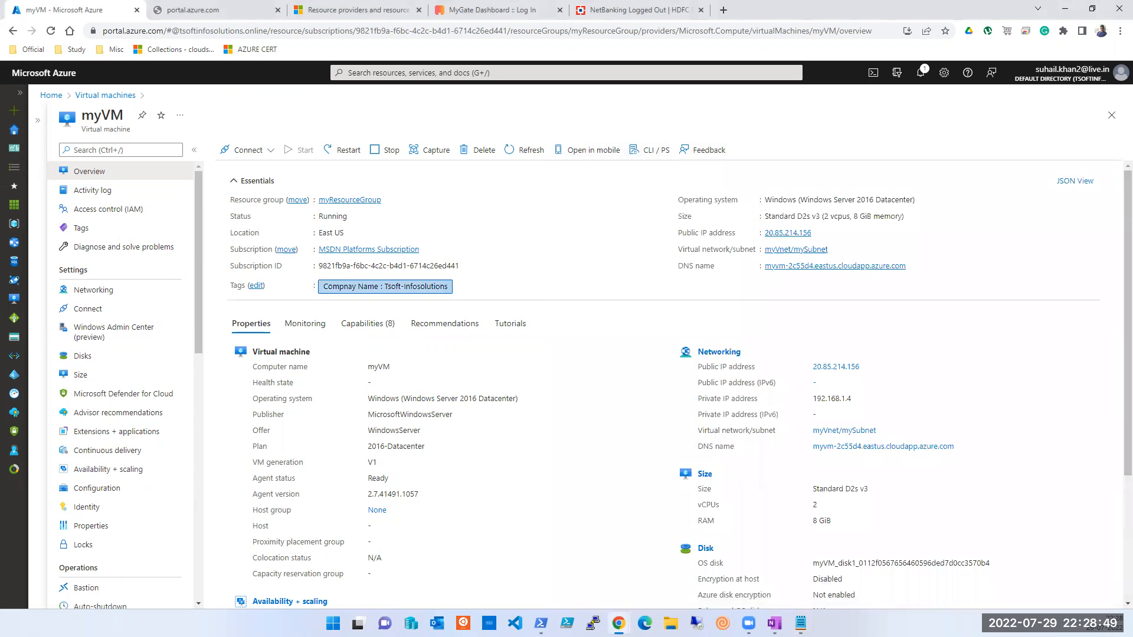
pyautogui.hotkey('alt', 'Tab')
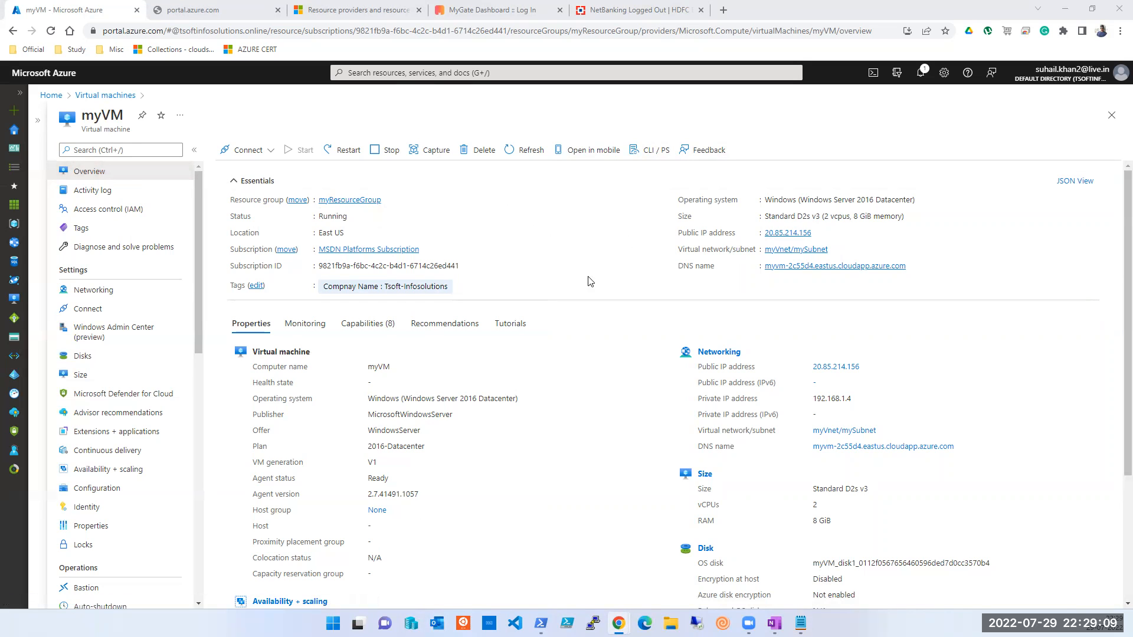
# Step: Open myResourceGroup, choose Delete resource group, and paste the group name into the confirmation box
pyautogui.click(364, 203)
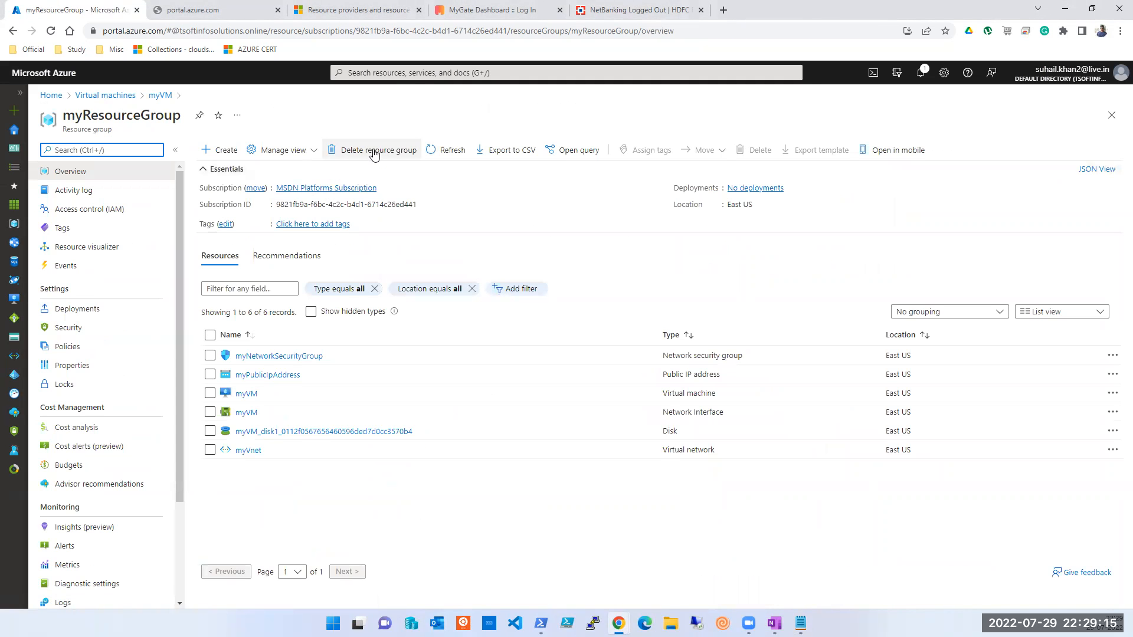
pyautogui.click(374, 151)
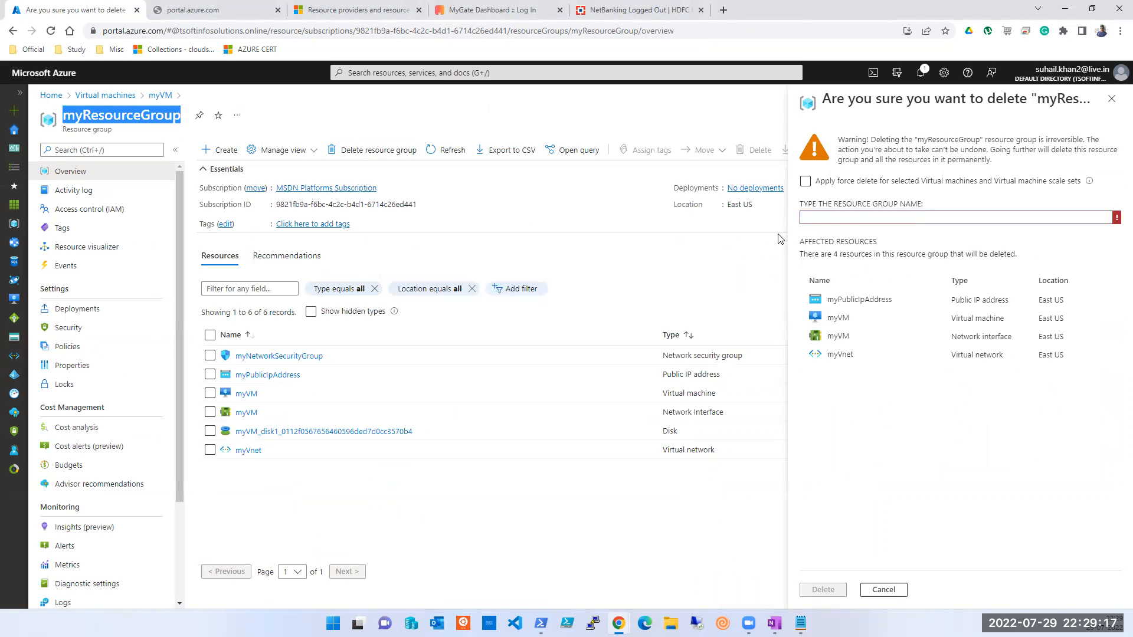
pyautogui.click(945, 217)
pyautogui.write('myResourceGroup')
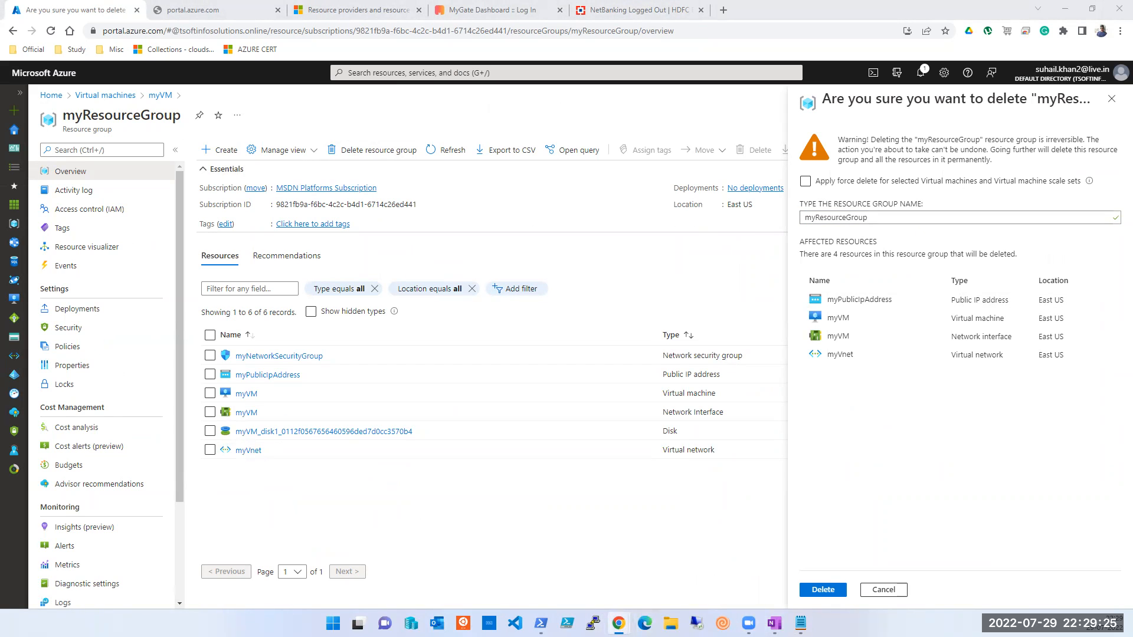
pyautogui.hotkey('alt', 'Tab')
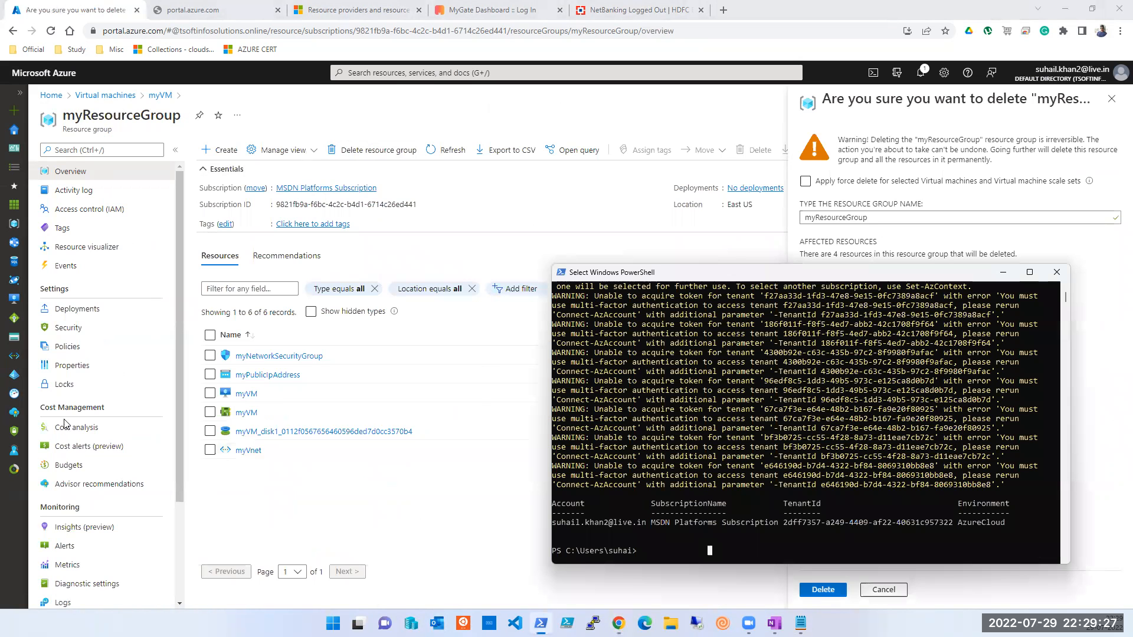
# Step: Run Connect-AzAccount in PowerShell and sign in with the existing Azure account
pyautogui.click(760, 542)
pyautogui.press('Escape')
pyautogui.press('Return')
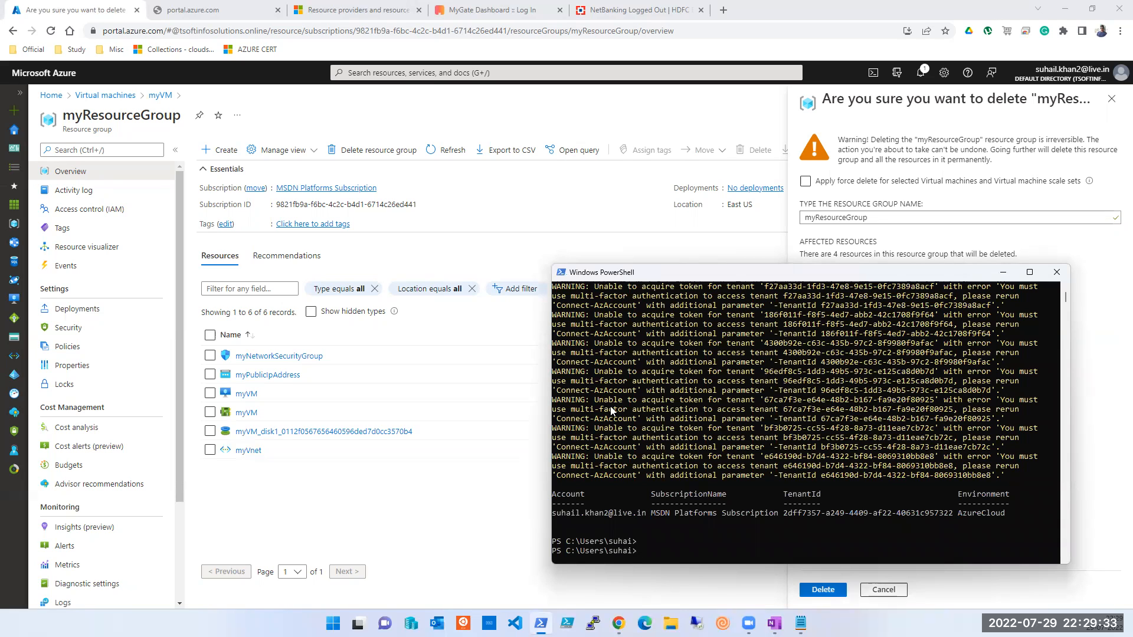
pyautogui.write('connect-Azaccount')
pyautogui.press('Return')
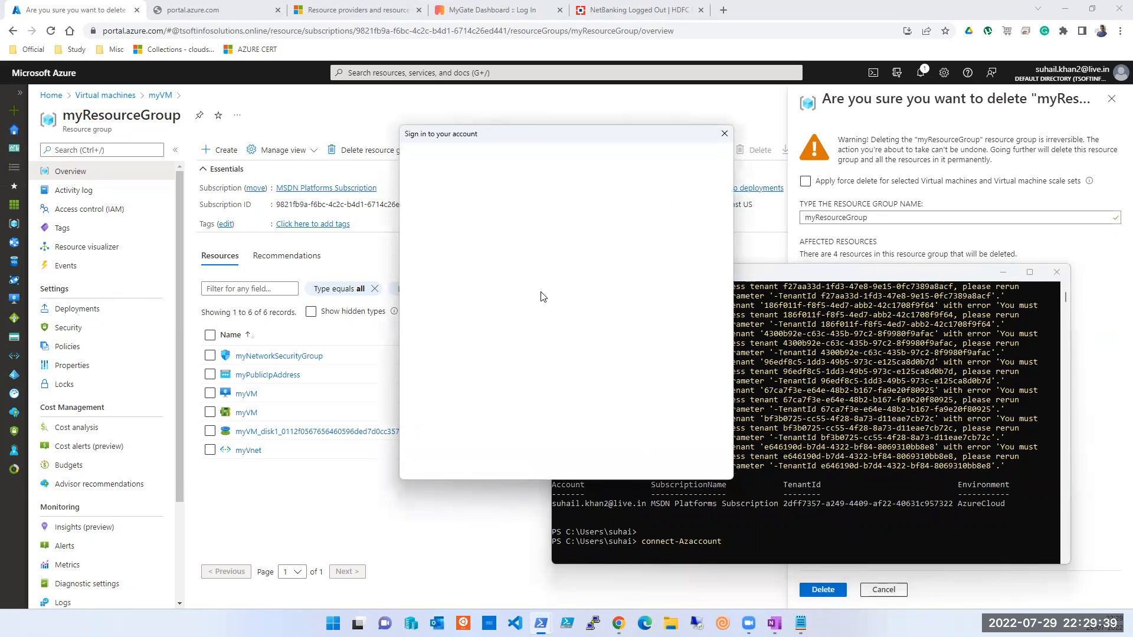
pyautogui.click(558, 292)
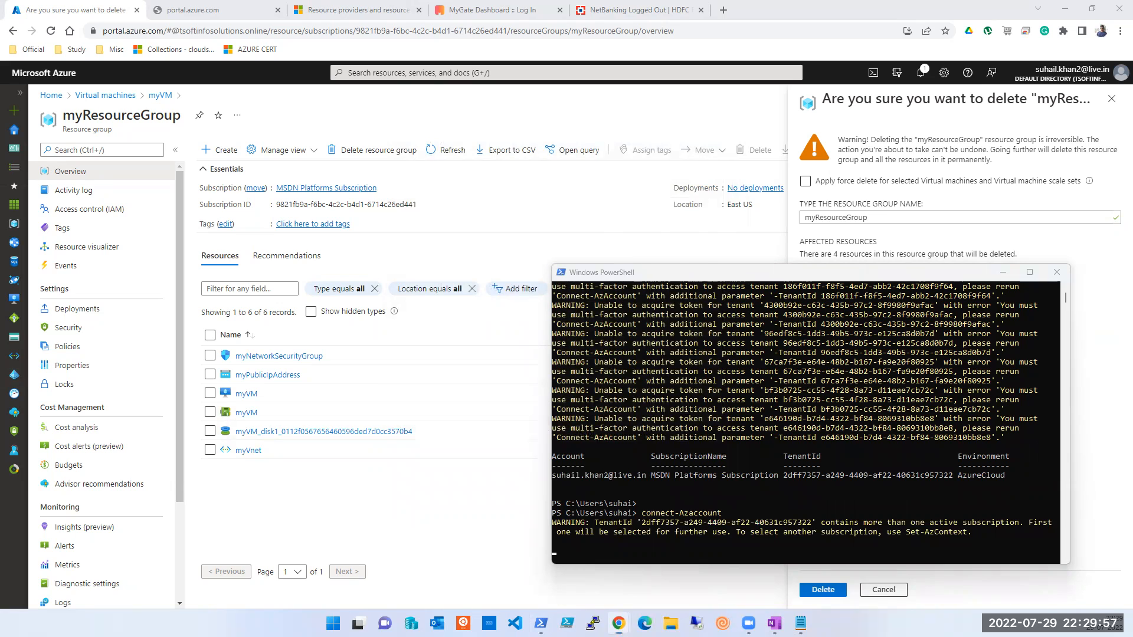
# Step: Select and copy the myResourceGroup name from the portal
pyautogui.hotkey('alt', 'Tab')
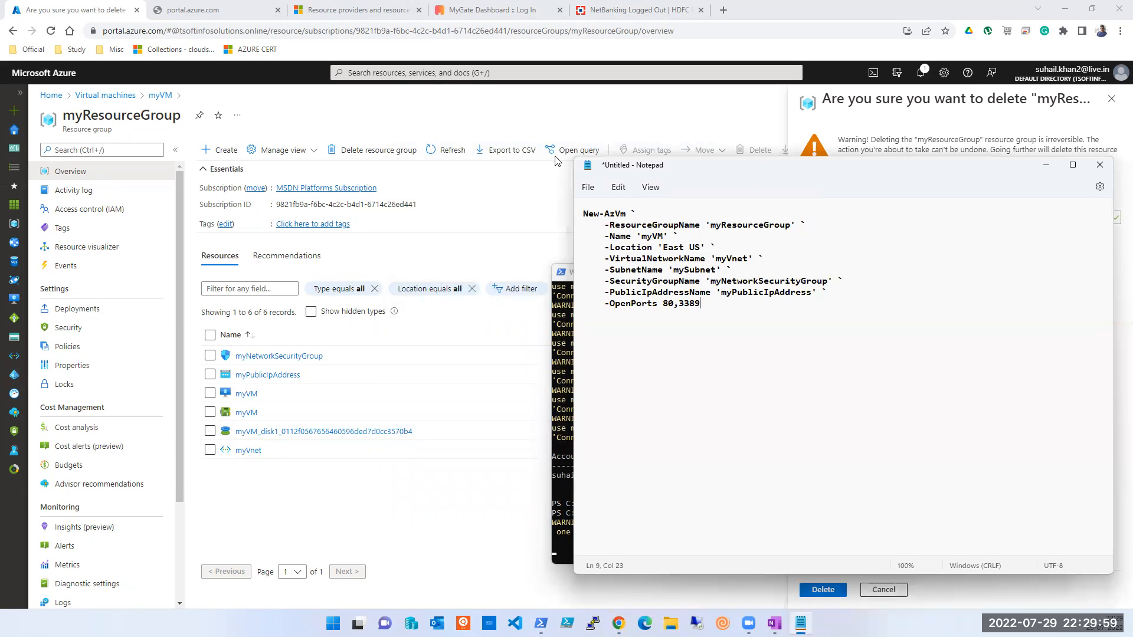
pyautogui.hotkey('alt', 'Tab')
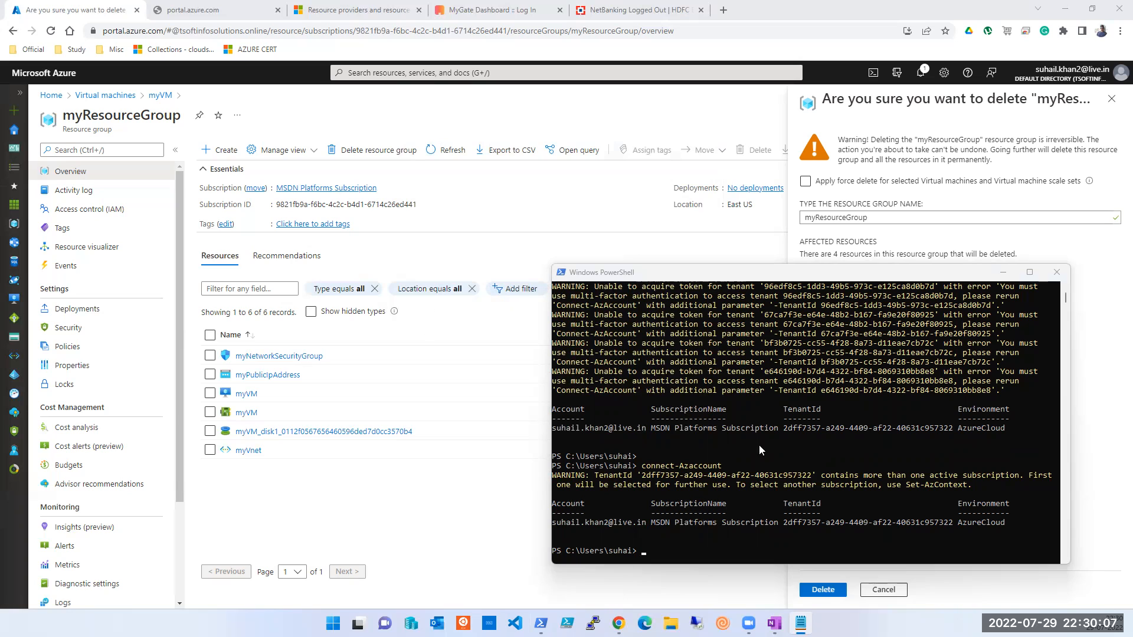
pyautogui.doubleClick(109, 119)
pyautogui.hotkey('alt', 'Tab')
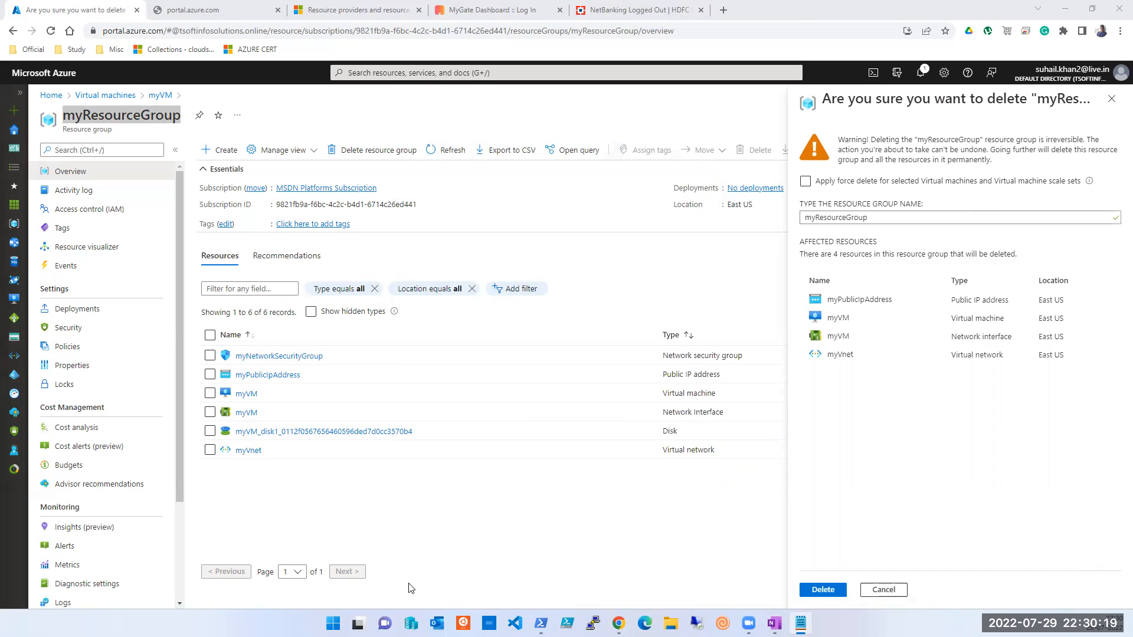
# Step: Run Remove-AzResourceGroup -Name myResourceGroup in PowerShell and confirm the removal with y
pyautogui.hotkey('alt', 'Tab')
pyautogui.rightClick(659, 556)
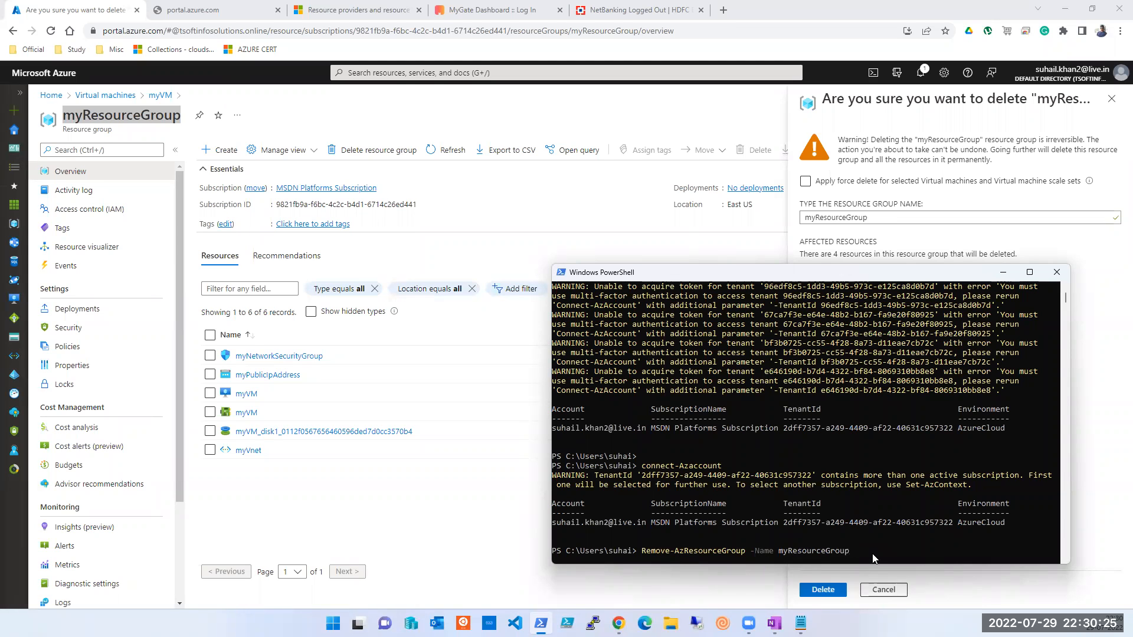
pyautogui.press('Return')
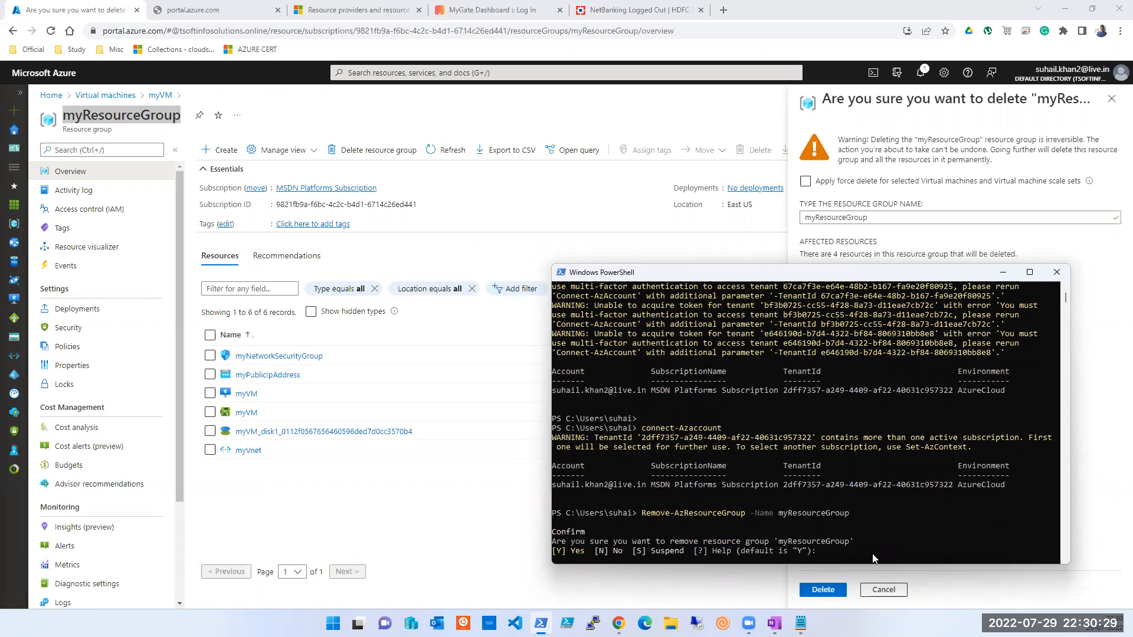
pyautogui.write('y')
pyautogui.press('Return')
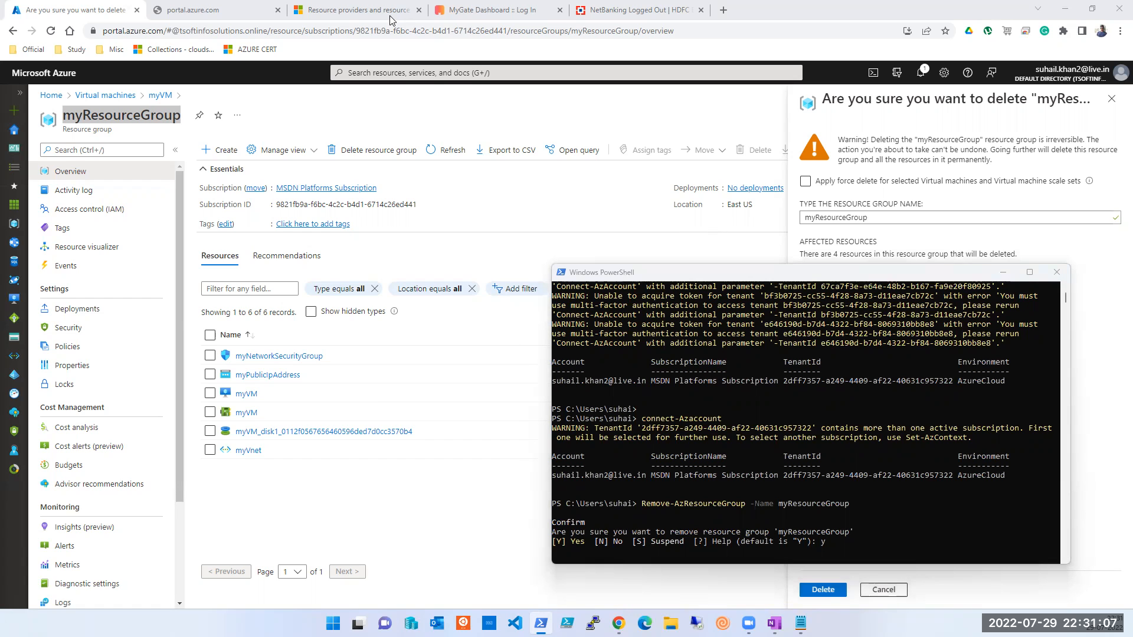
pyautogui.click(895, 540)
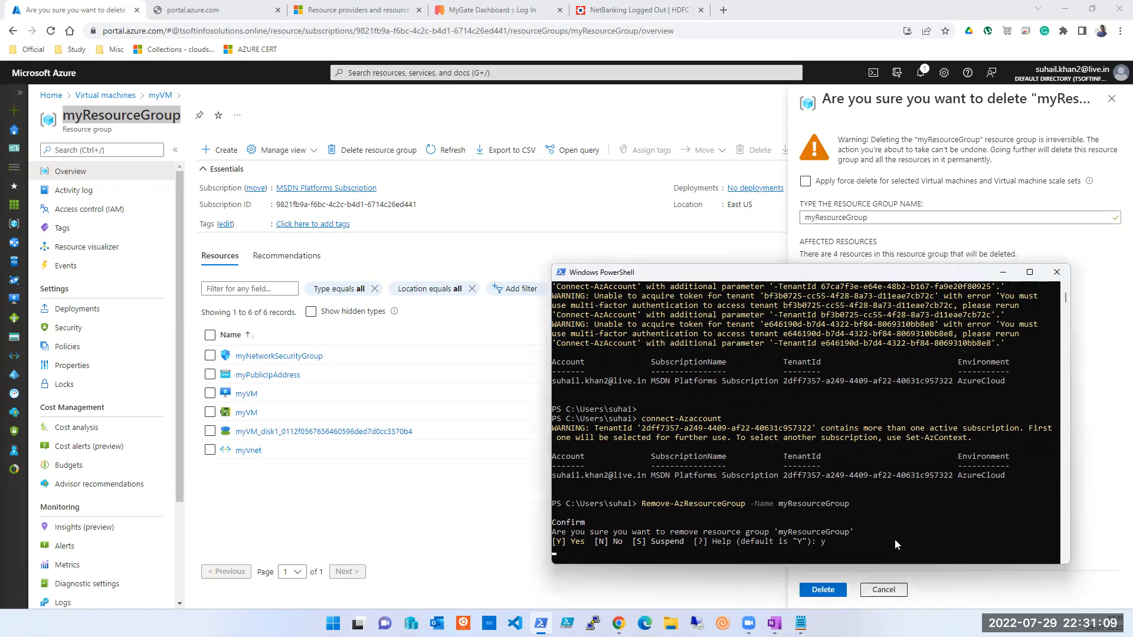
pyautogui.write('y')
pyautogui.press('Return')
# Step: Close the portal's delete confirmation, check notifications, and return to the portal home page
pyautogui.click(1095, 282)
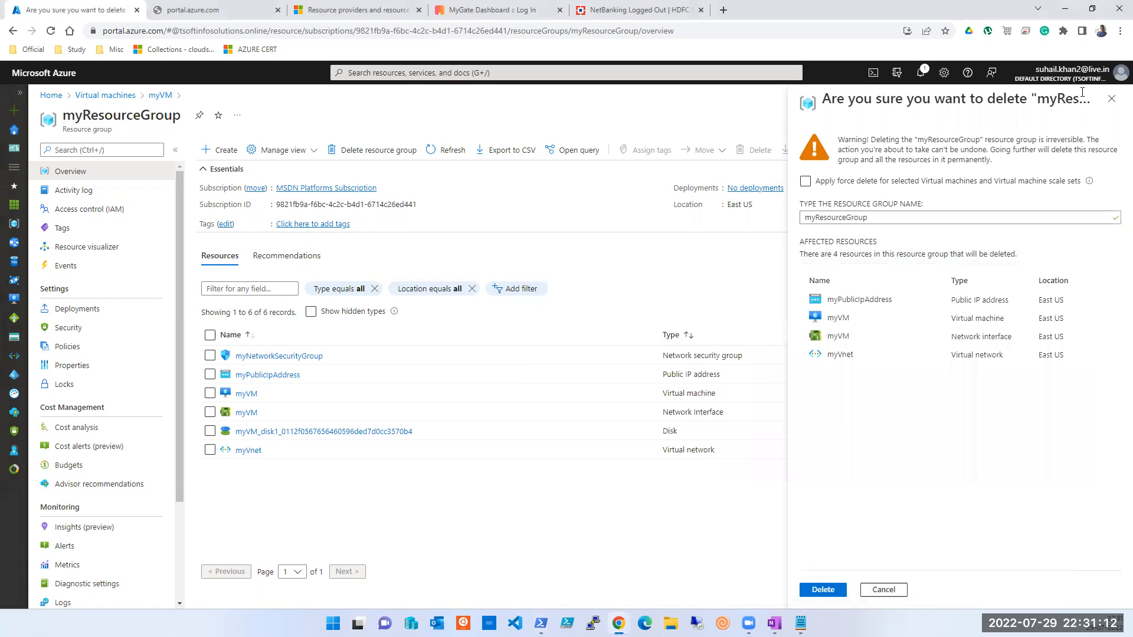
pyautogui.click(1112, 98)
pyautogui.click(923, 73)
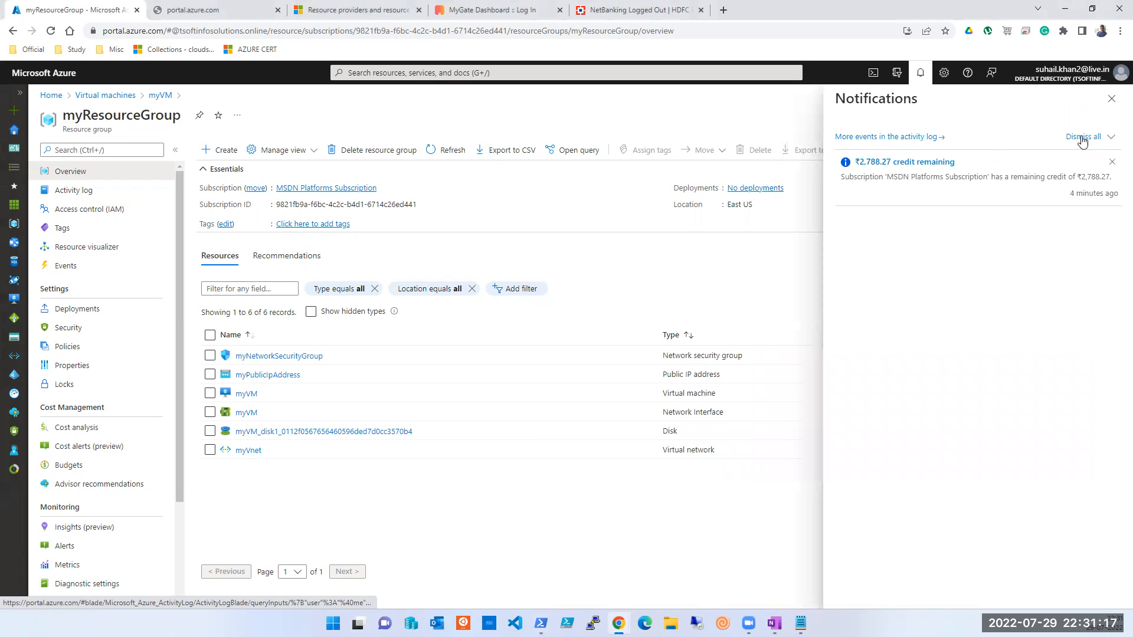
pyautogui.click(1112, 99)
pyautogui.click(19, 133)
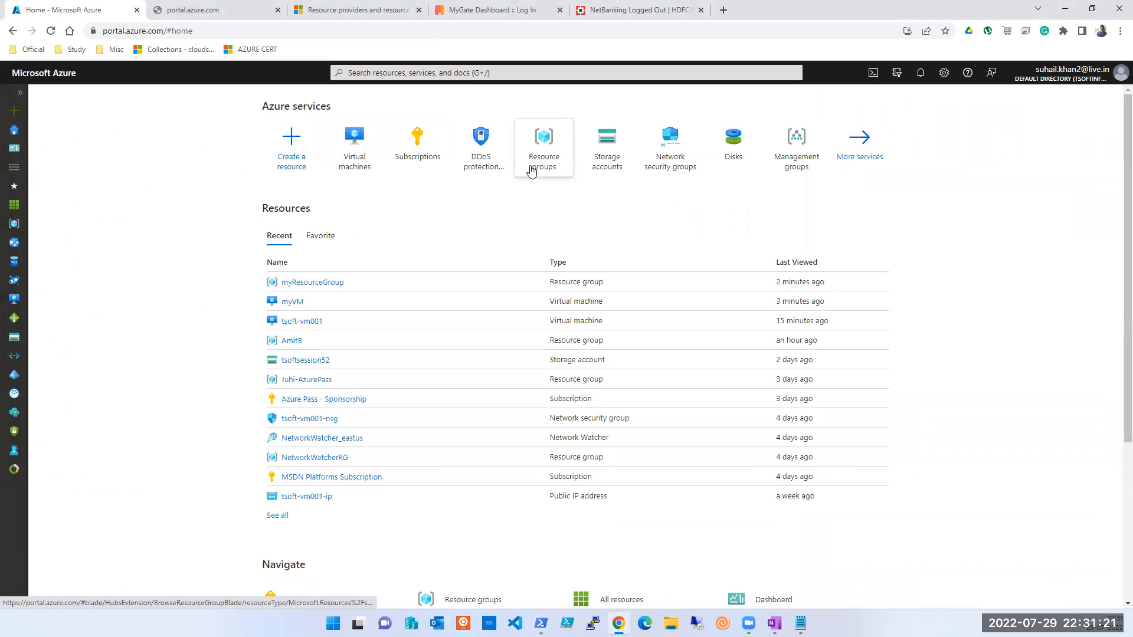
# Step: Open myResourceGroup from the myVM row in the Virtual machines list
pyautogui.click(532, 172)
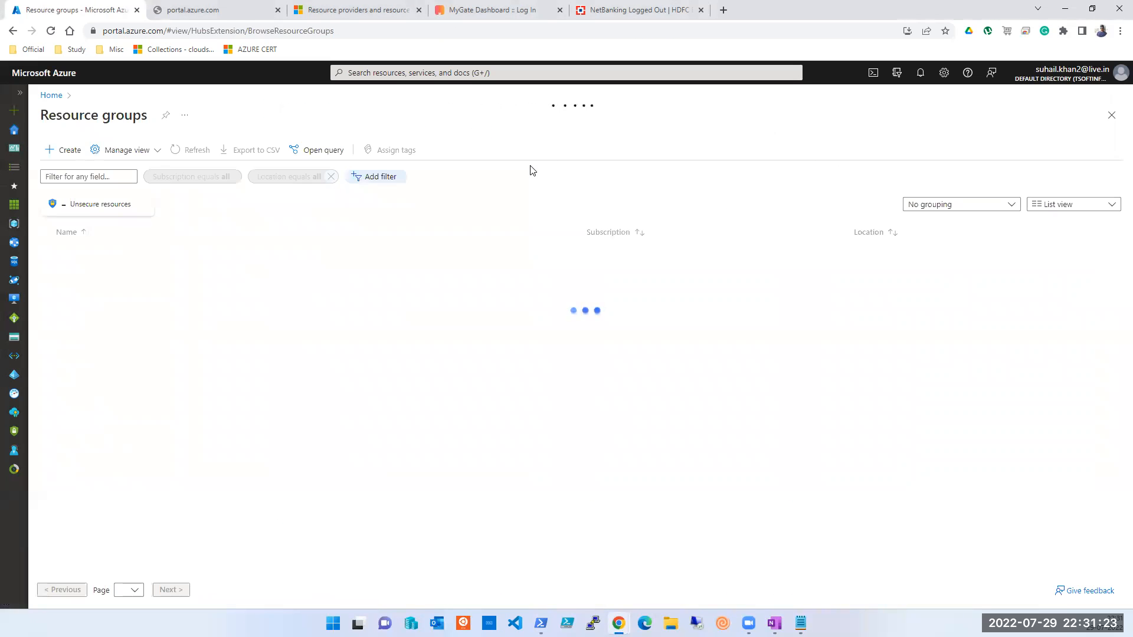
pyautogui.click(419, 73)
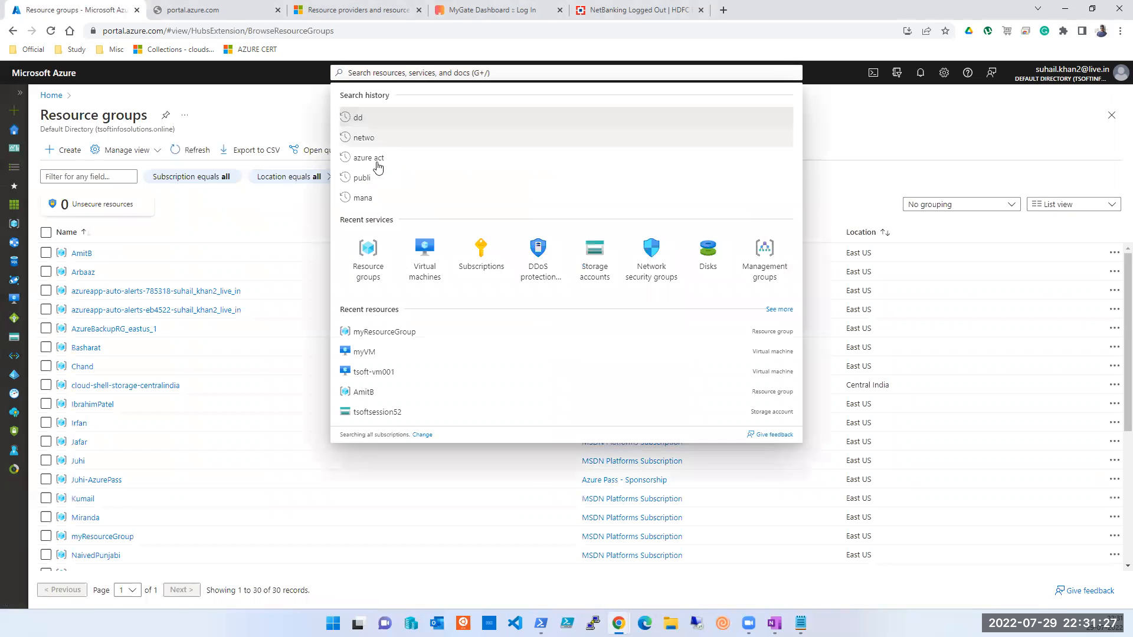
pyautogui.click(414, 267)
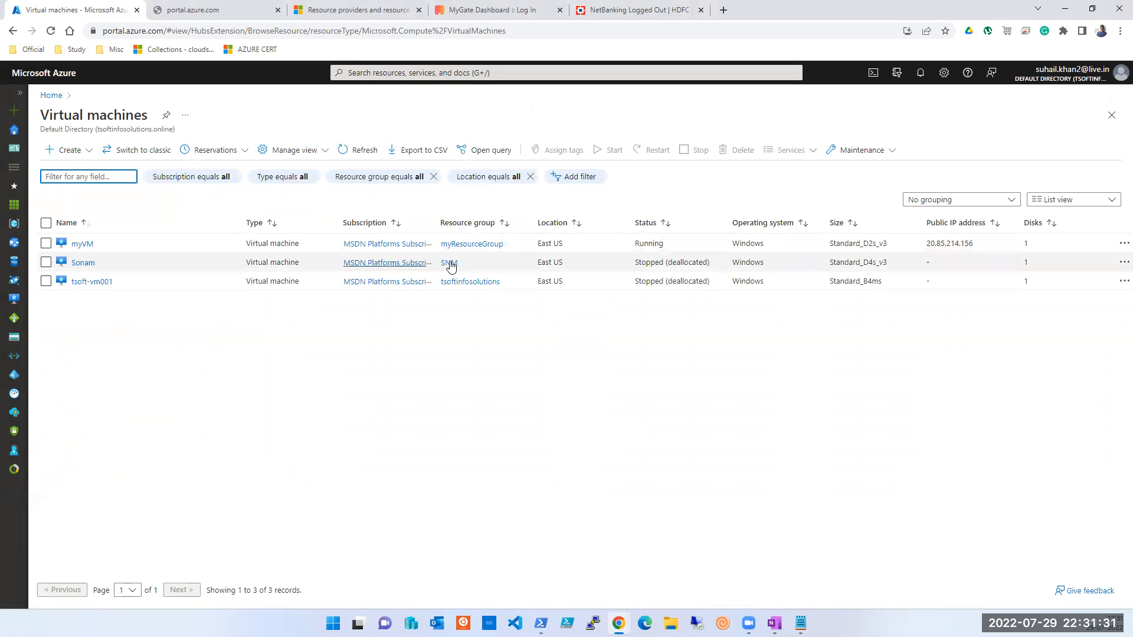
pyautogui.click(471, 249)
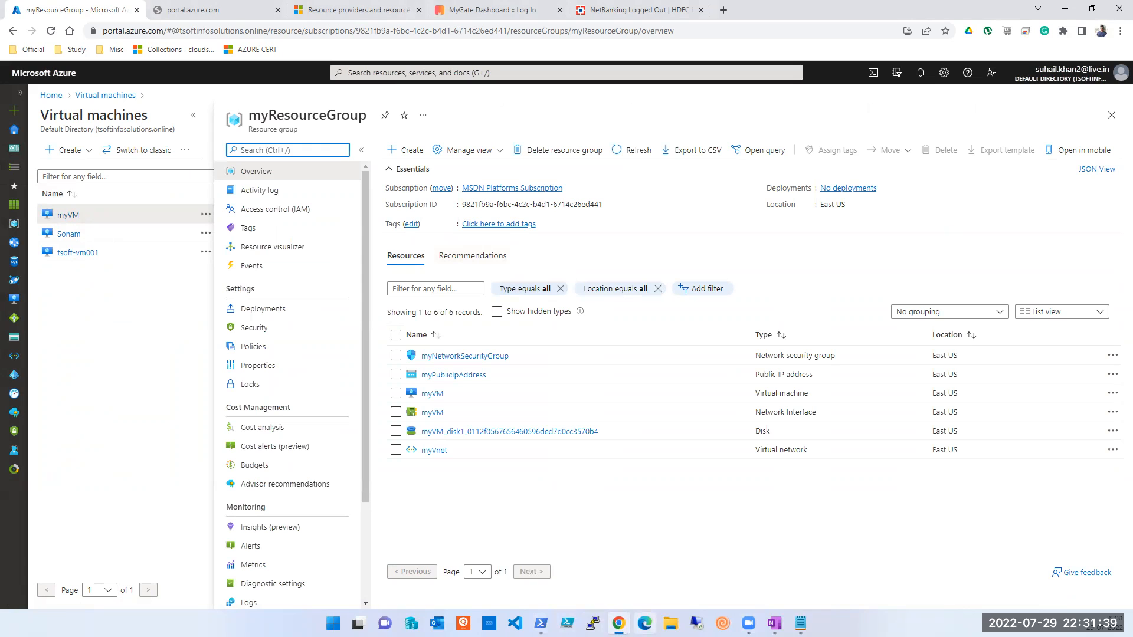
# Step: Check the PowerShell console and OneNote notes, then bring the Azure portal back
pyautogui.hotkey('alt', 'Tab')
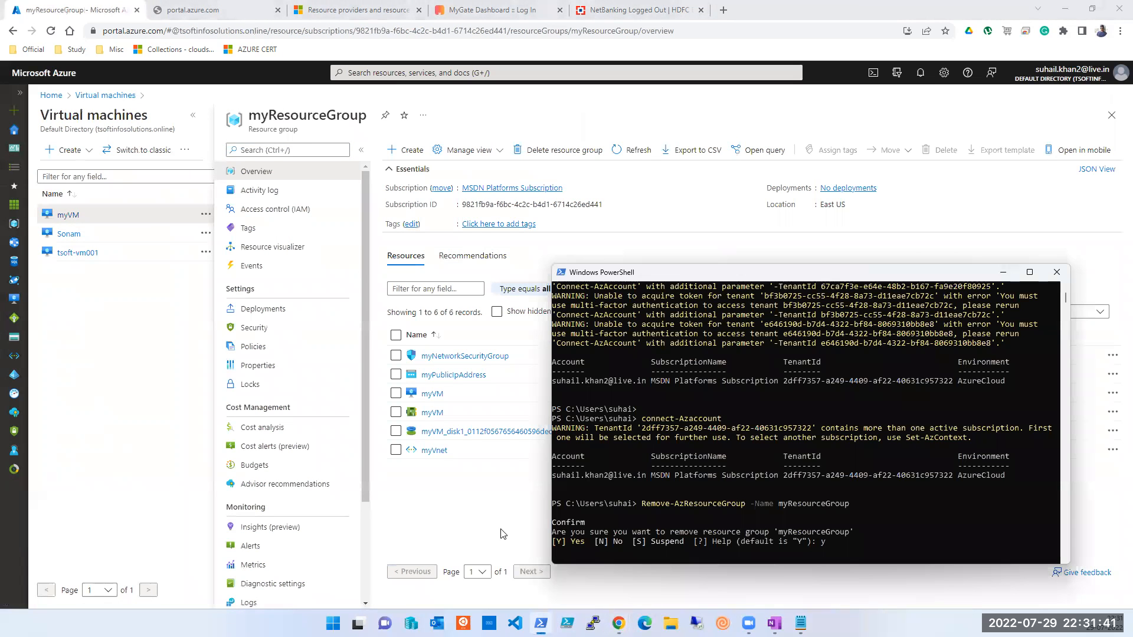
pyautogui.click(865, 542)
pyautogui.press('Return')
pyautogui.click(775, 623)
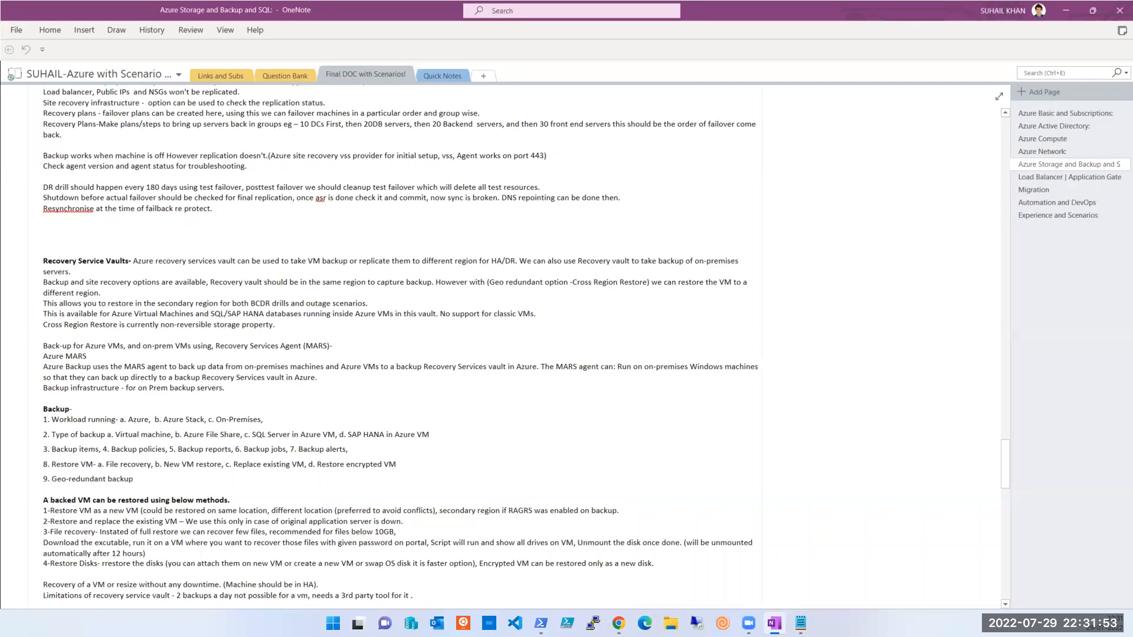
pyautogui.moveTo(619, 623)
pyautogui.click(663, 568)
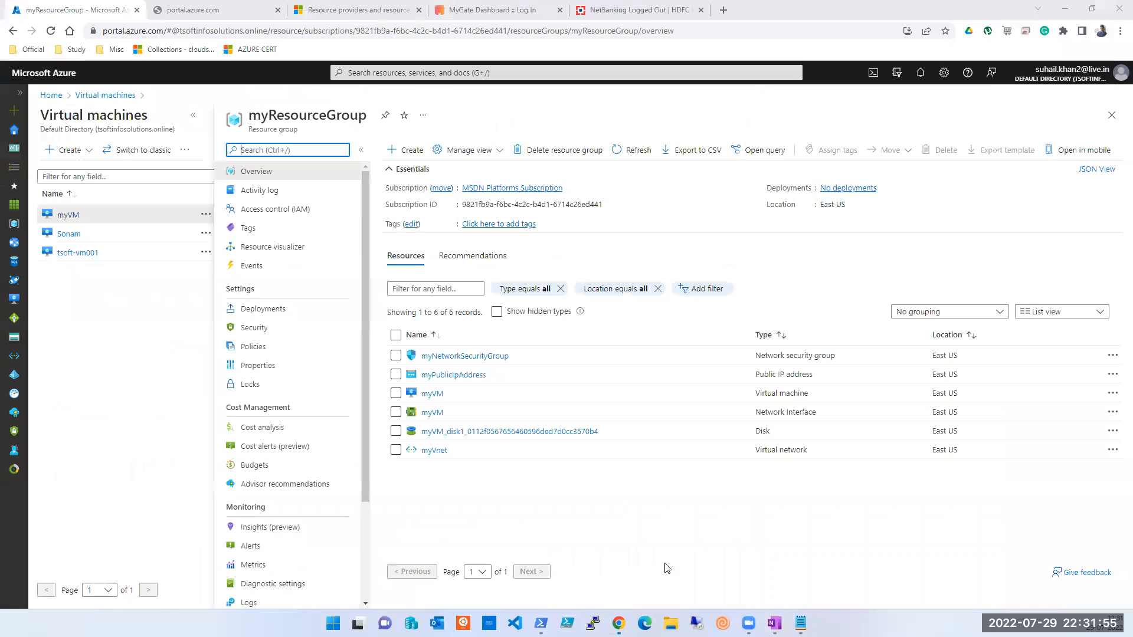
# Step: Open tsoftsession52 from Storage accounts under Recent services in the portal search
pyautogui.click(385, 73)
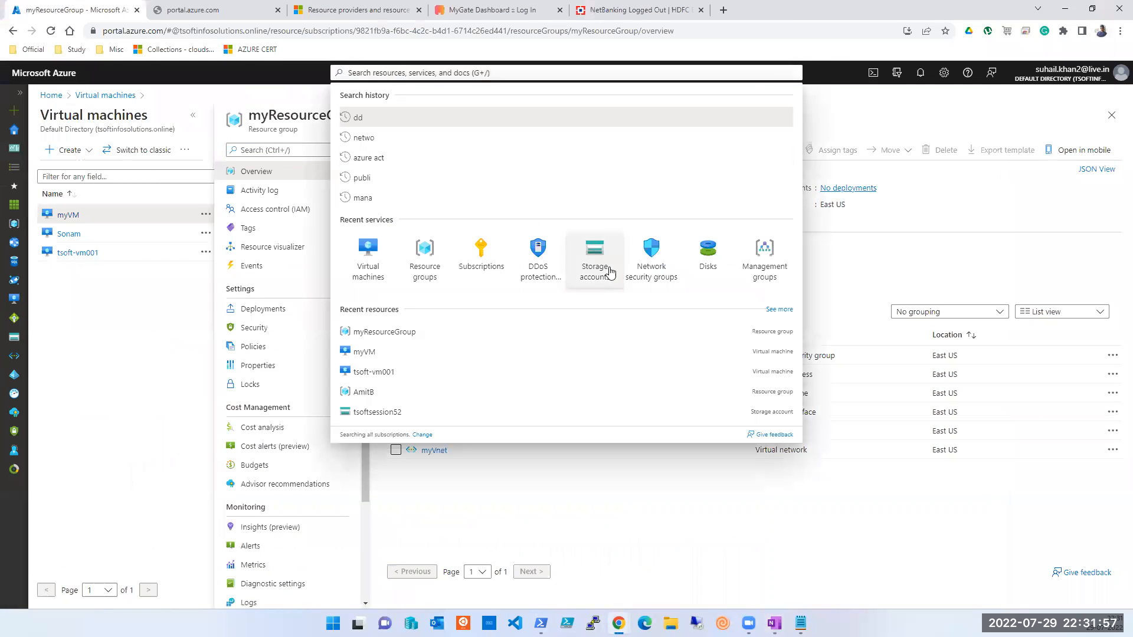
pyautogui.click(595, 260)
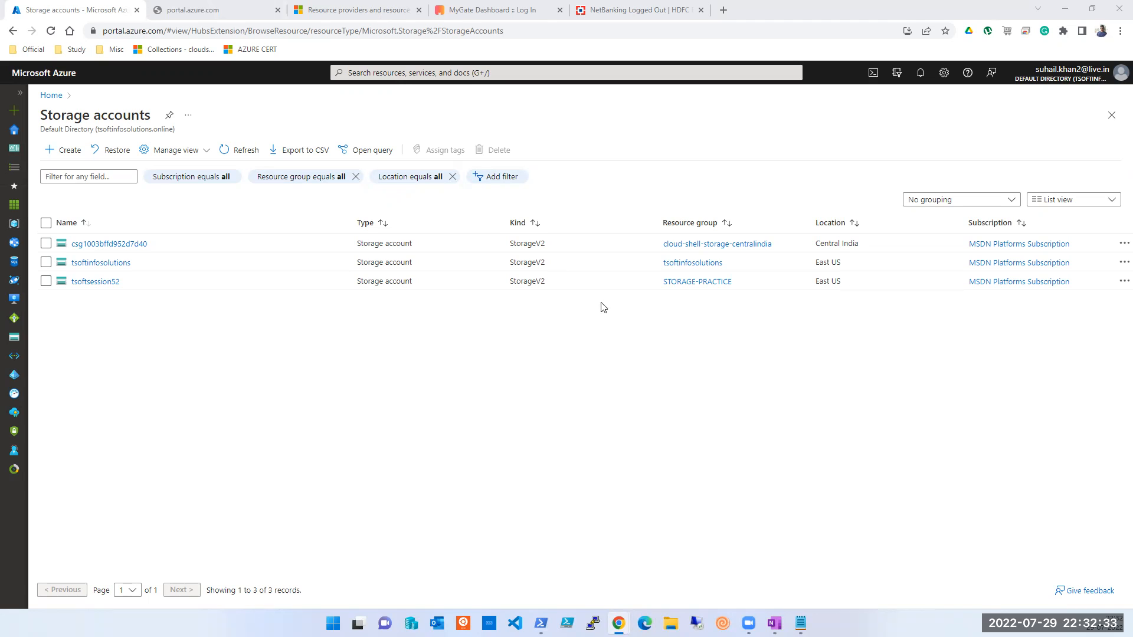
pyautogui.click(94, 284)
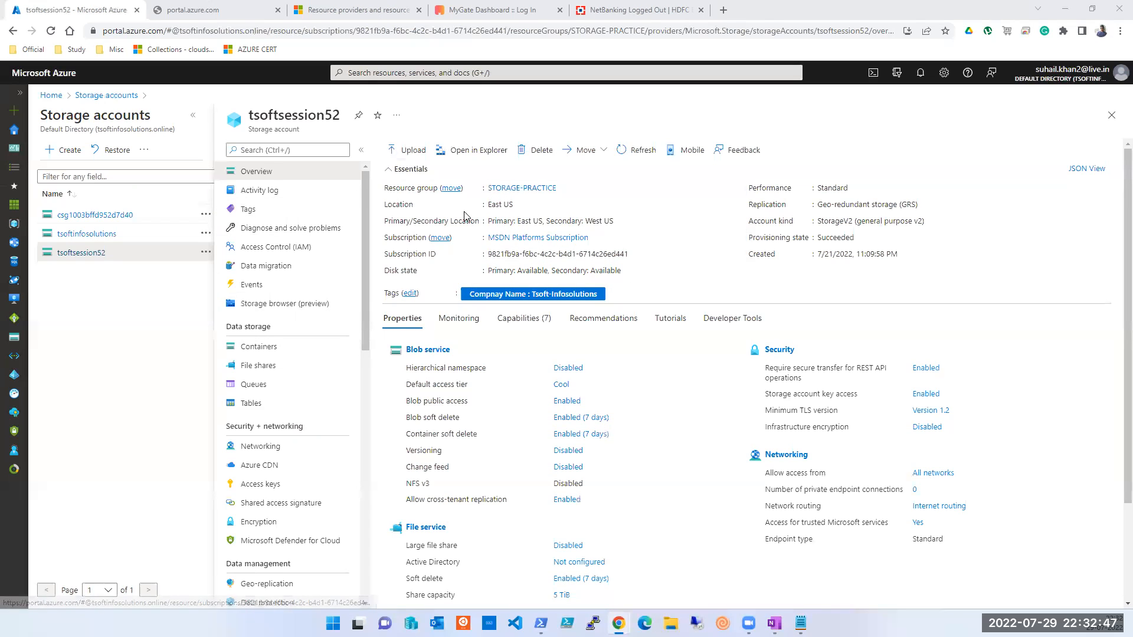
# Step: In tsoftsession52's Storage browser, expand Blob containers, $logs, Queues and Tables, then open table tsoftsession54
pyautogui.click(264, 311)
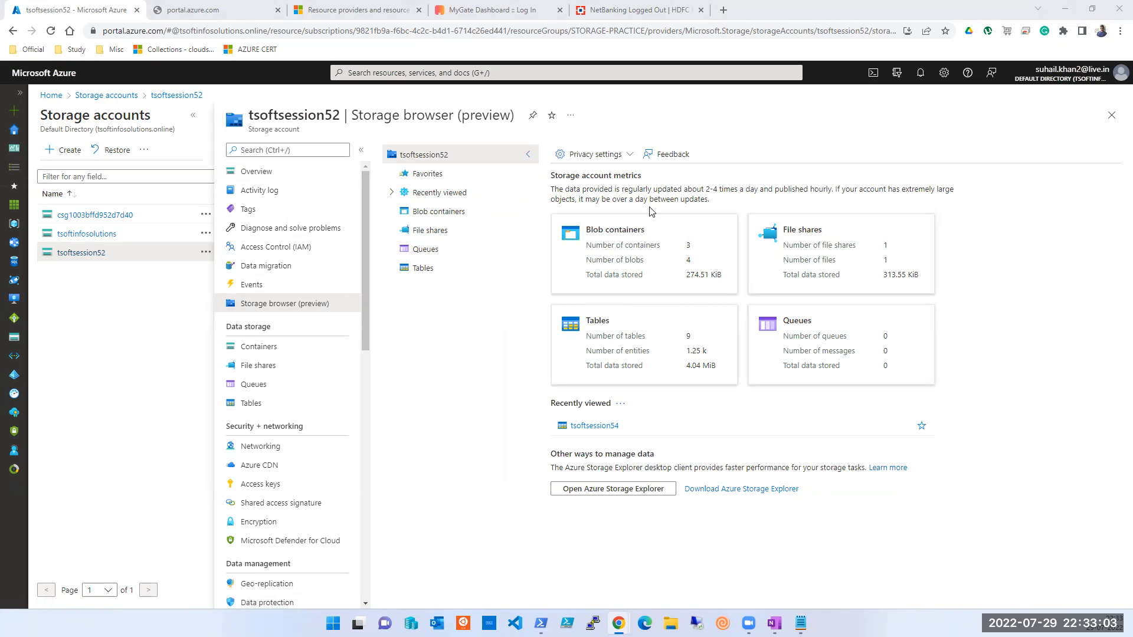
pyautogui.click(439, 213)
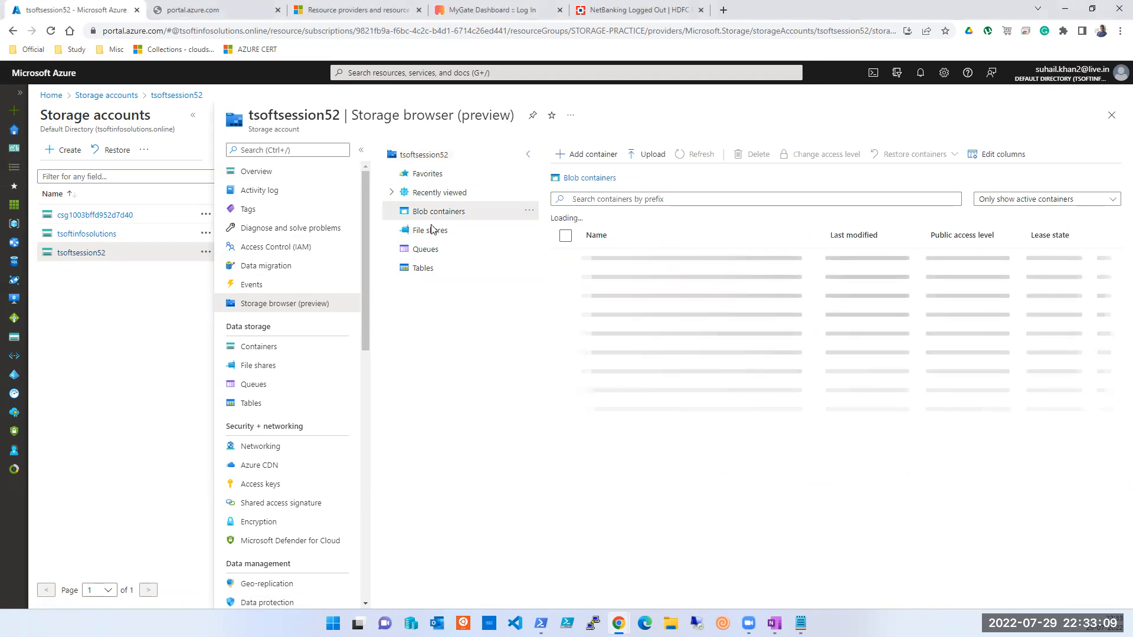
pyautogui.click(432, 227)
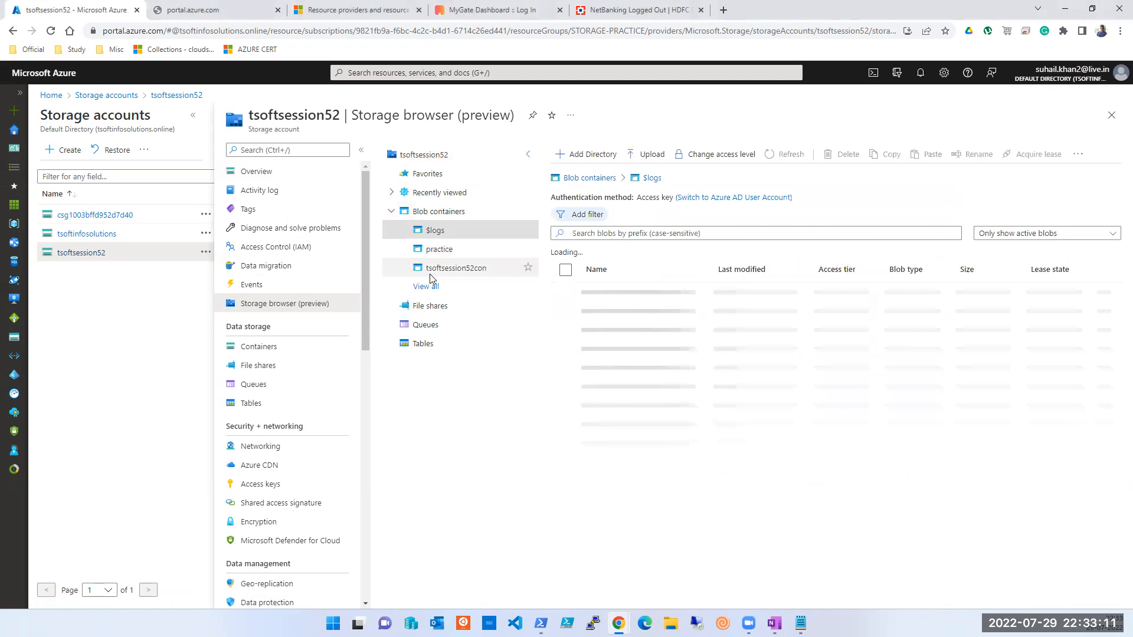
pyautogui.click(421, 325)
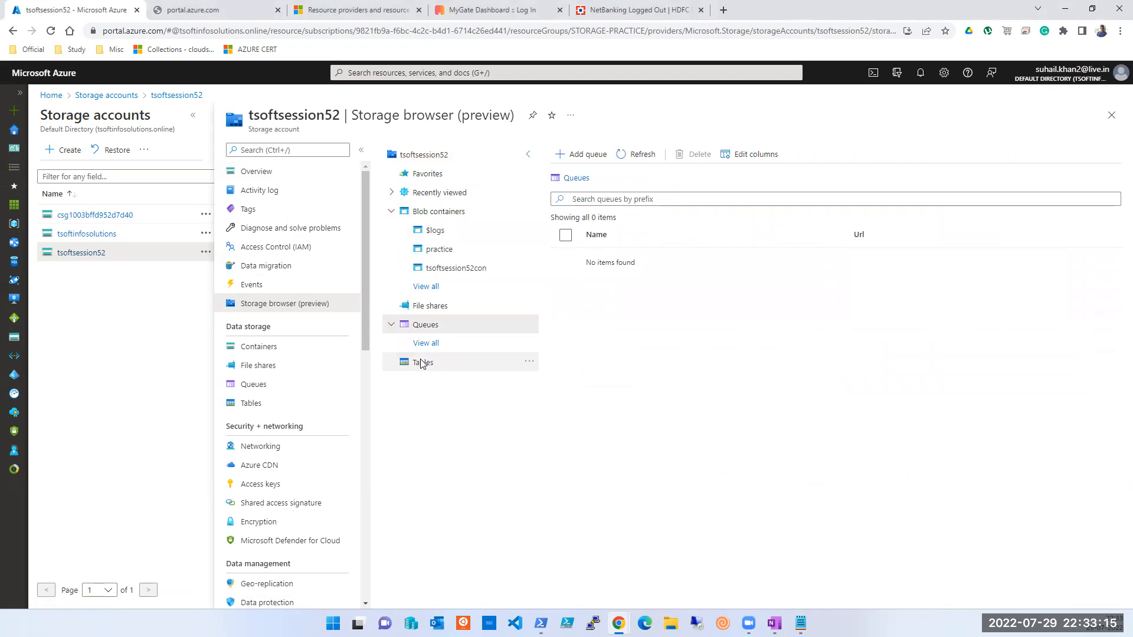
pyautogui.click(423, 361)
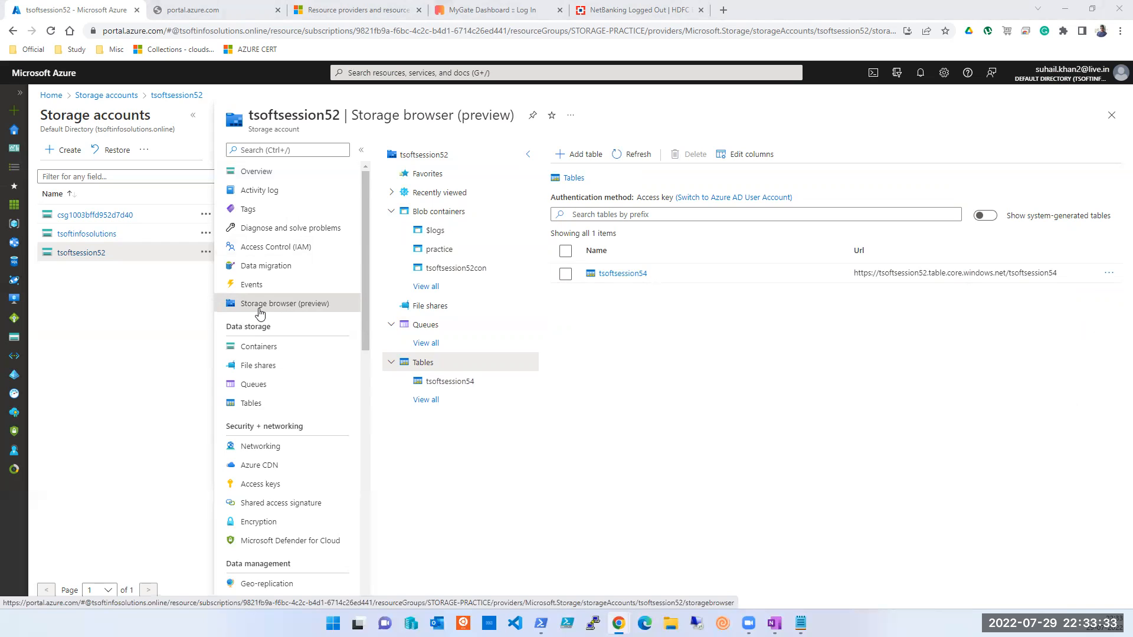
pyautogui.click(607, 274)
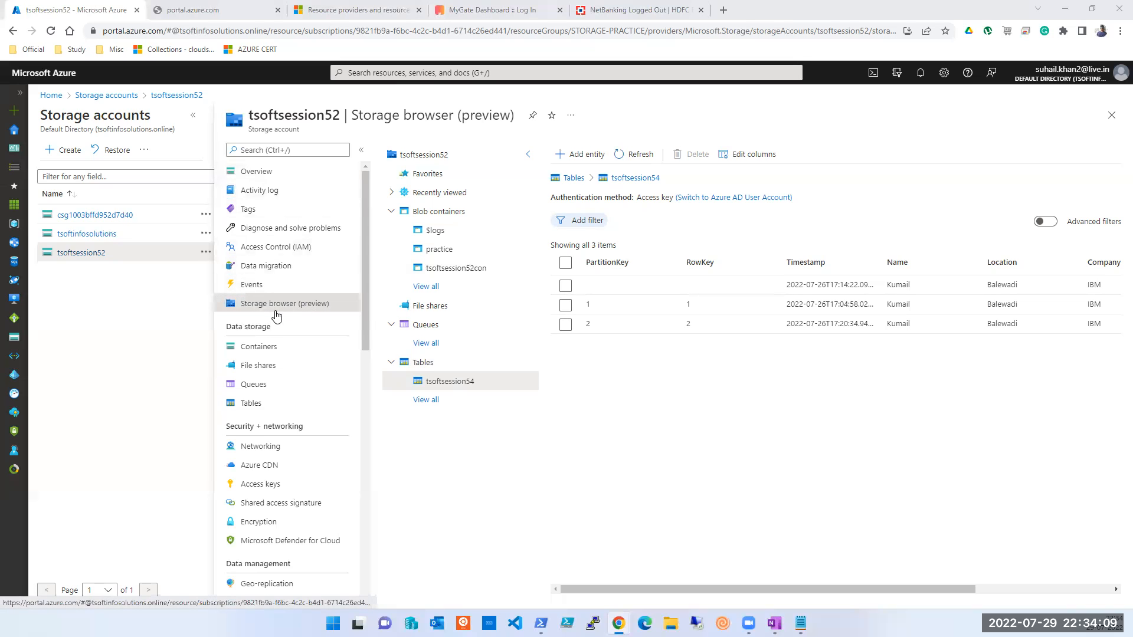
# Step: Launch Microsoft Azure Storage Explorer from a Start-menu search for 'azure', then minimize it
pyautogui.press('super')
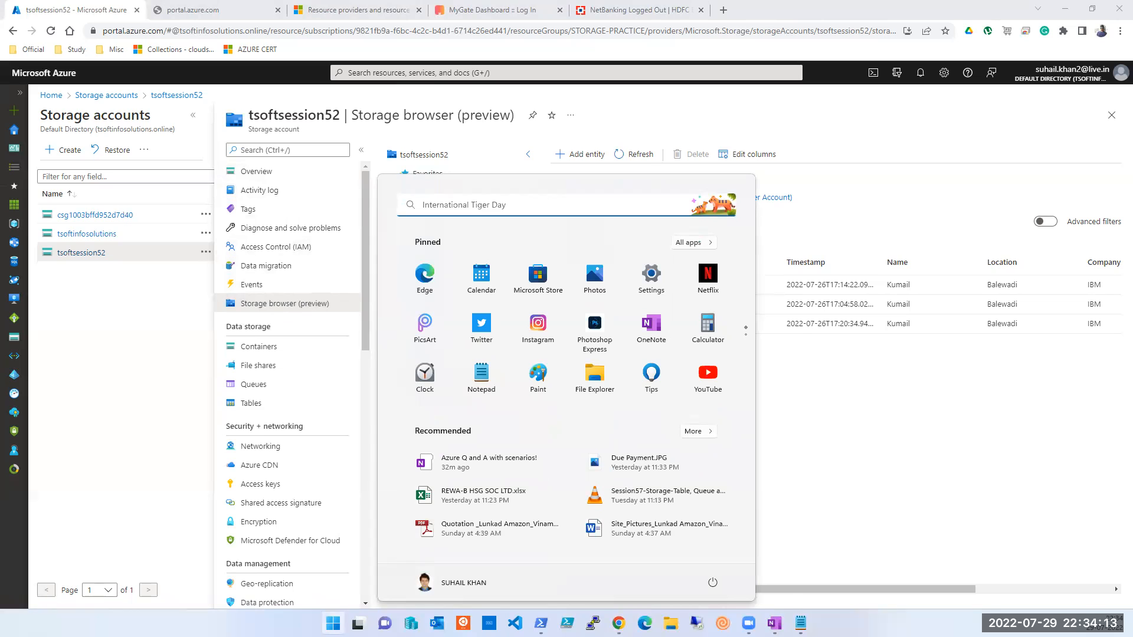
pyautogui.write('azure')
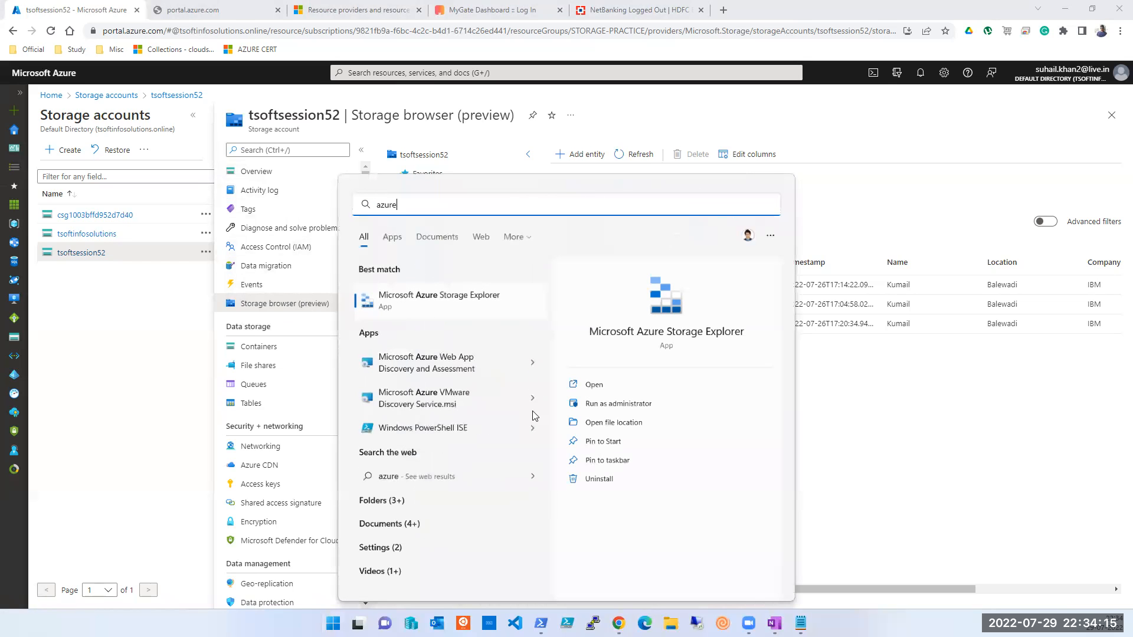
pyautogui.click(473, 295)
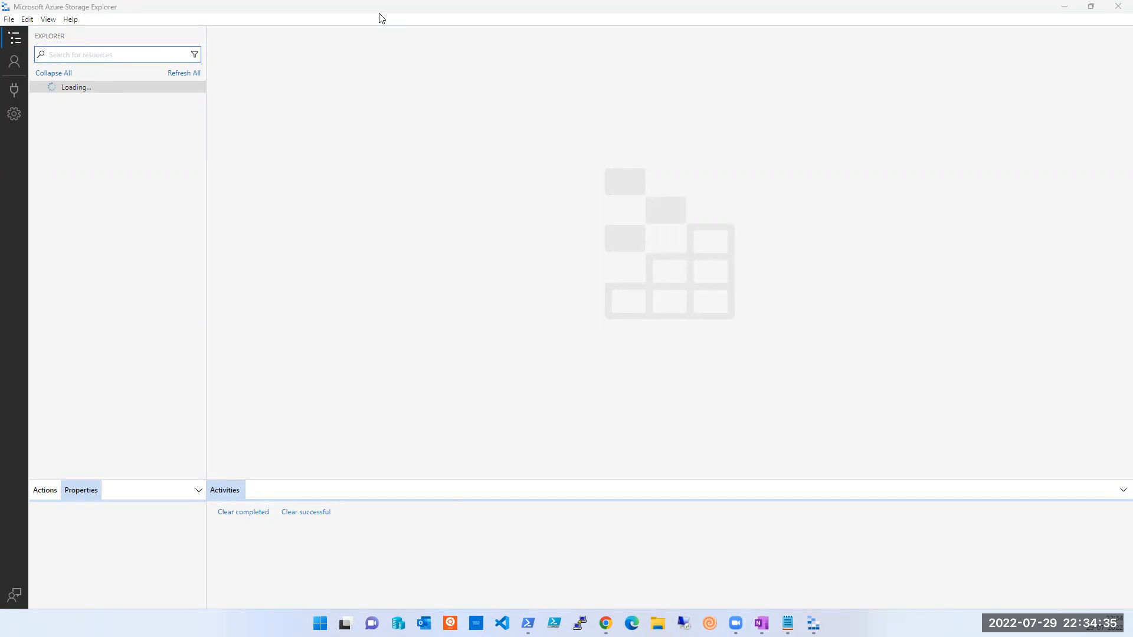
pyautogui.click(1065, 11)
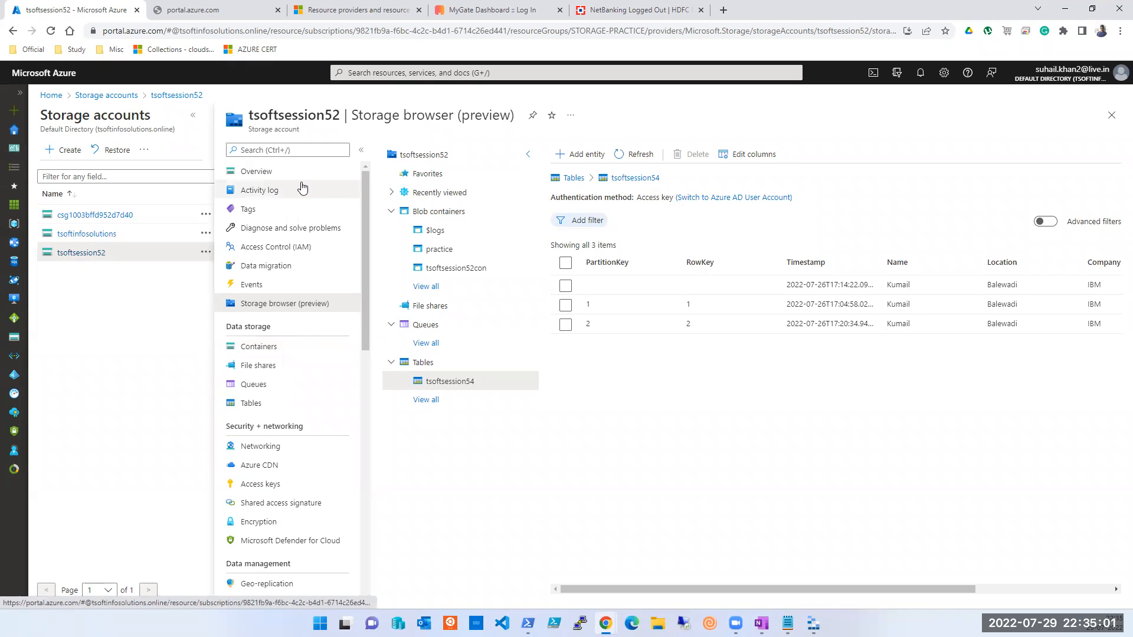
# Step: Go from tsoftsession52's Tables page to Containers and start creating a new container
pyautogui.click(614, 28)
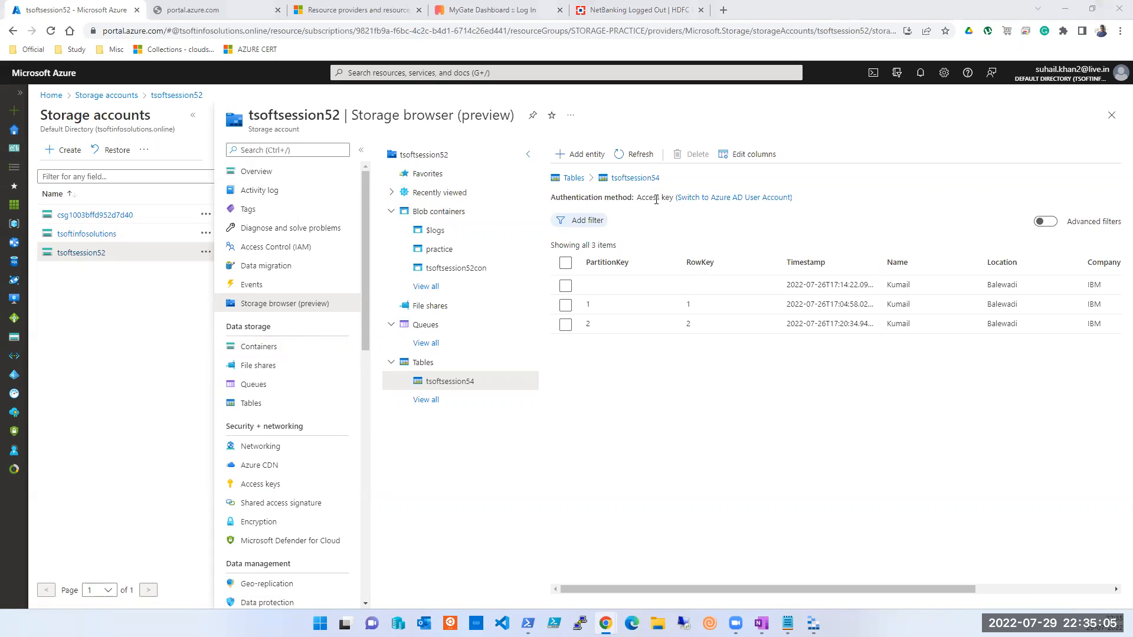
pyautogui.click(241, 404)
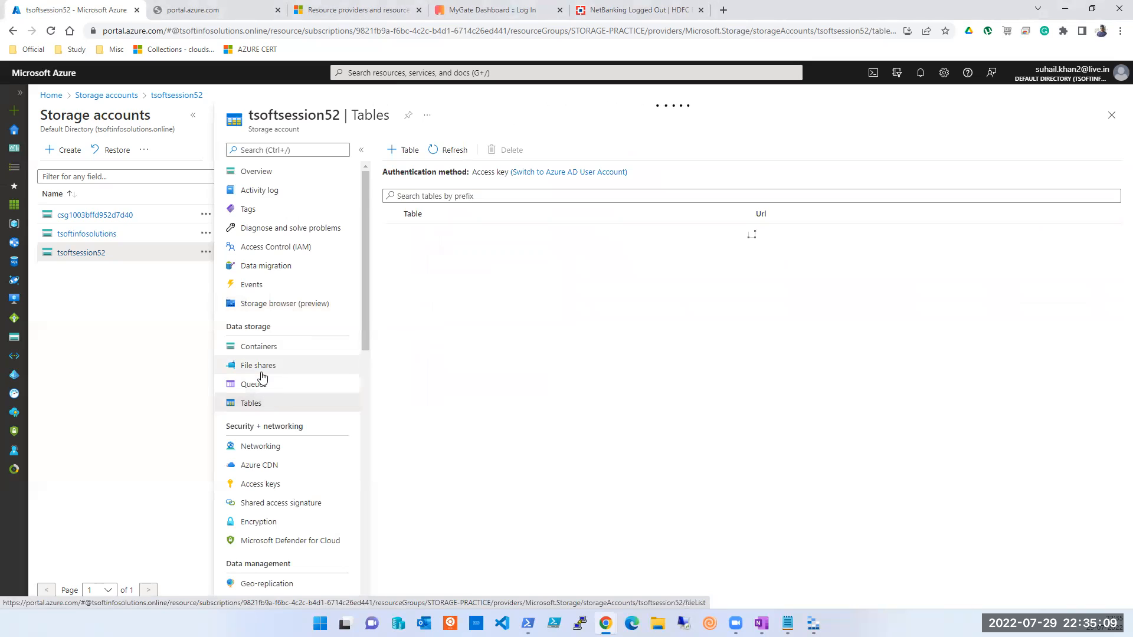
pyautogui.click(261, 350)
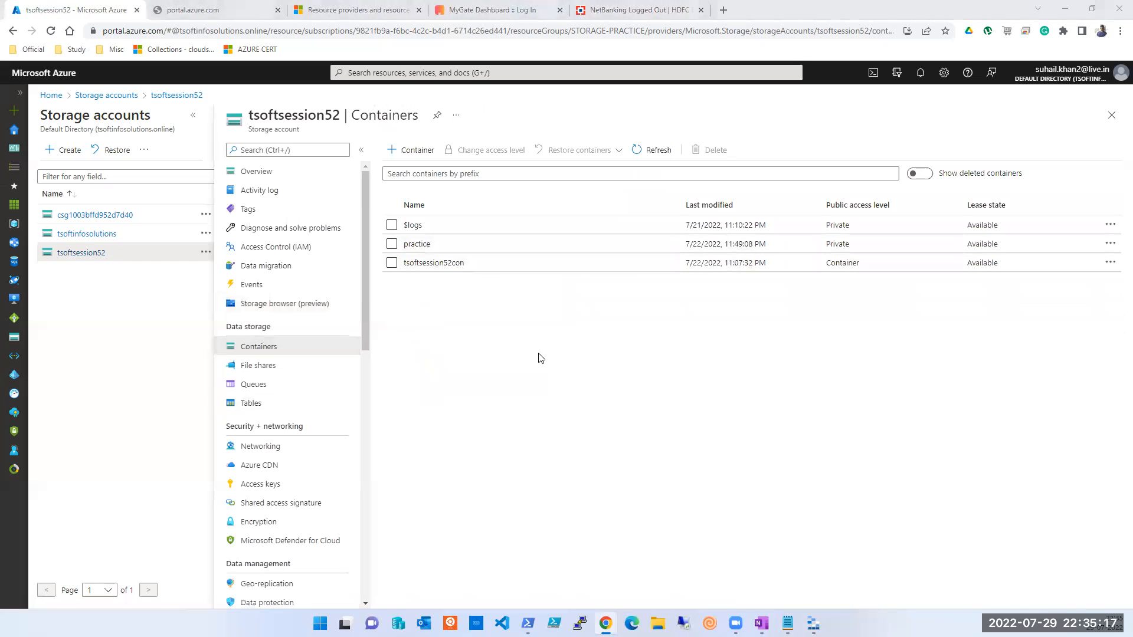
pyautogui.click(416, 151)
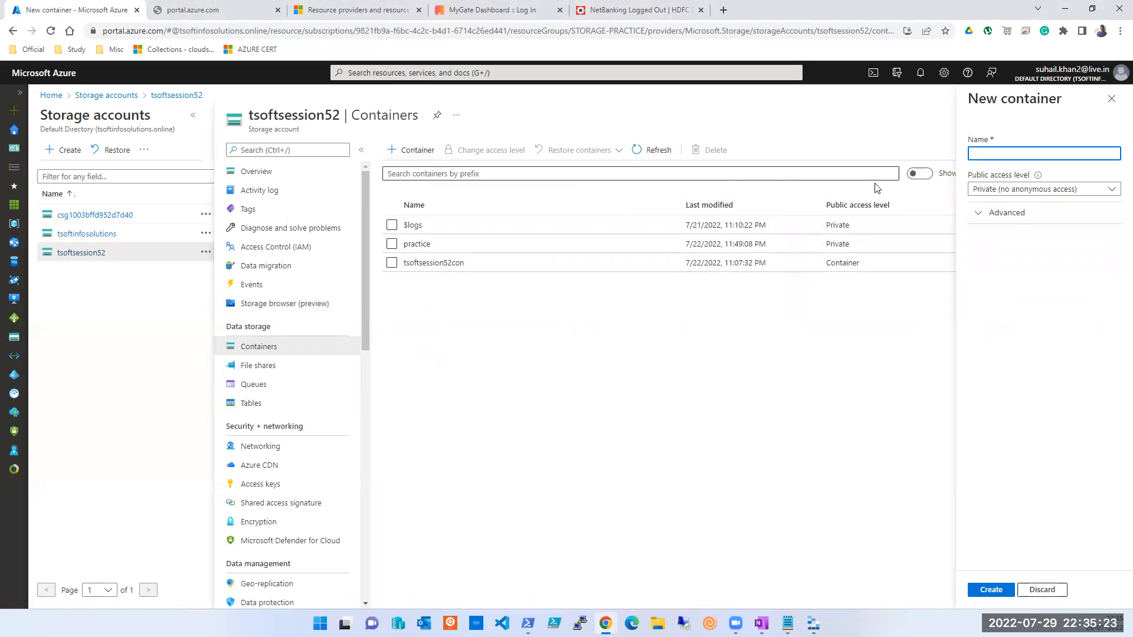
# Step: Create container tsoftsession55 with Container public access level, then open the new container
pyautogui.click(996, 154)
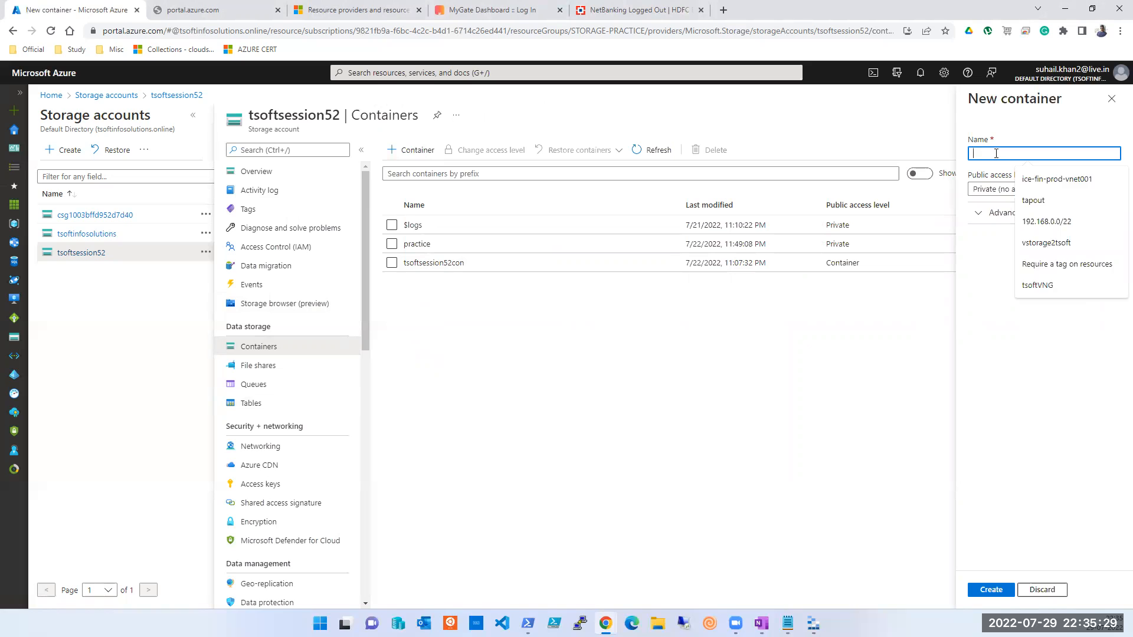
pyautogui.write('Tsoftse')
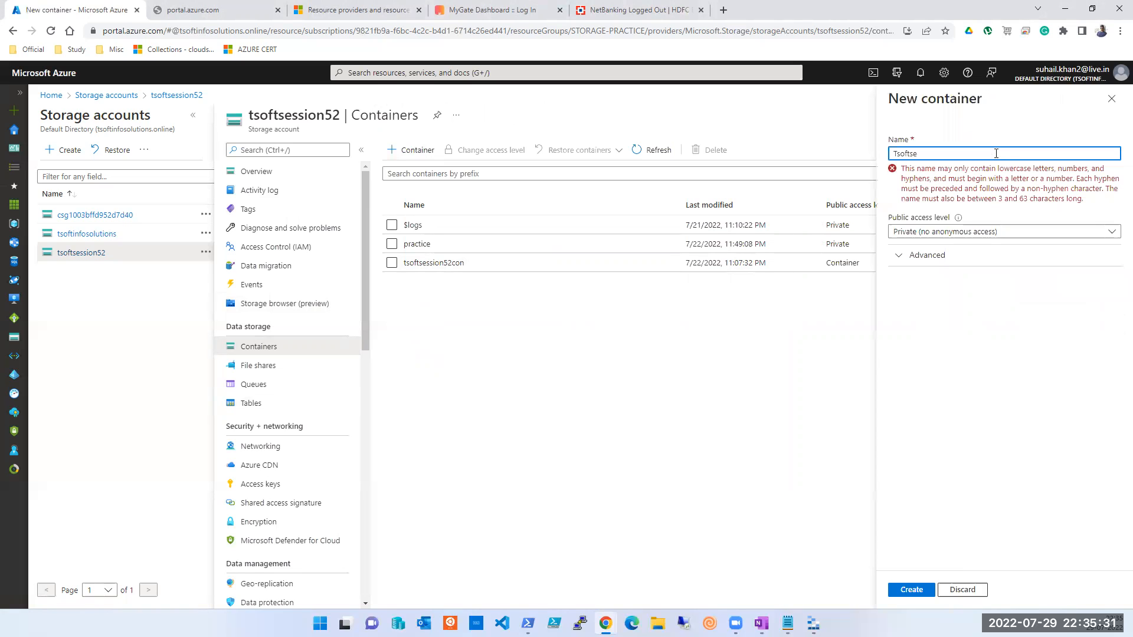
pyautogui.write('ssion55')
pyautogui.press('Delete')
pyautogui.write('t')
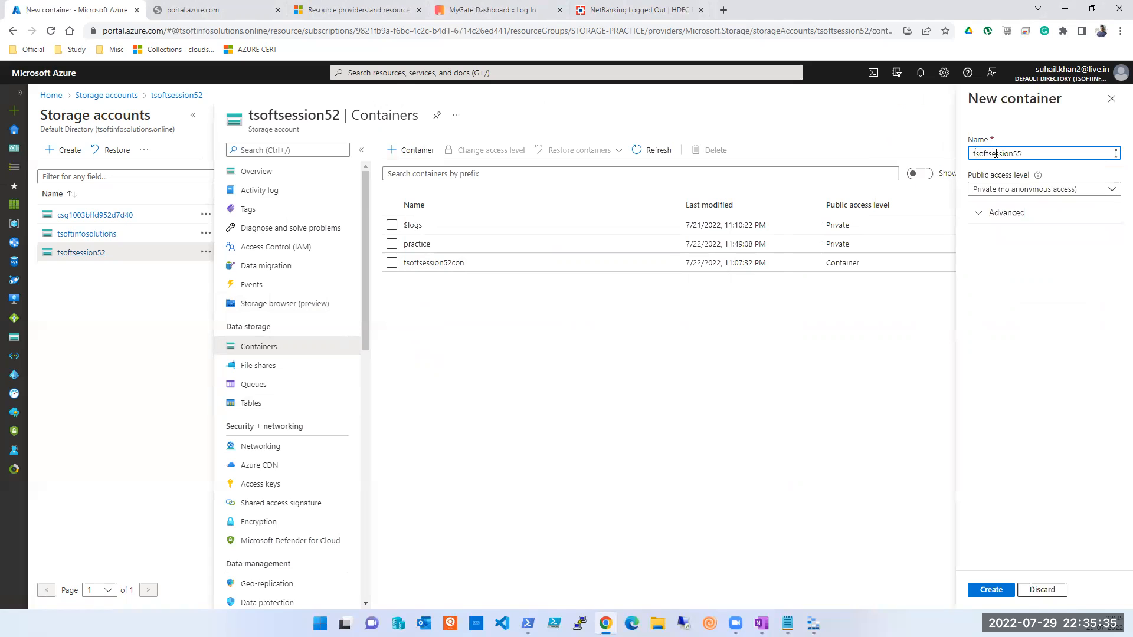
pyautogui.click(1019, 190)
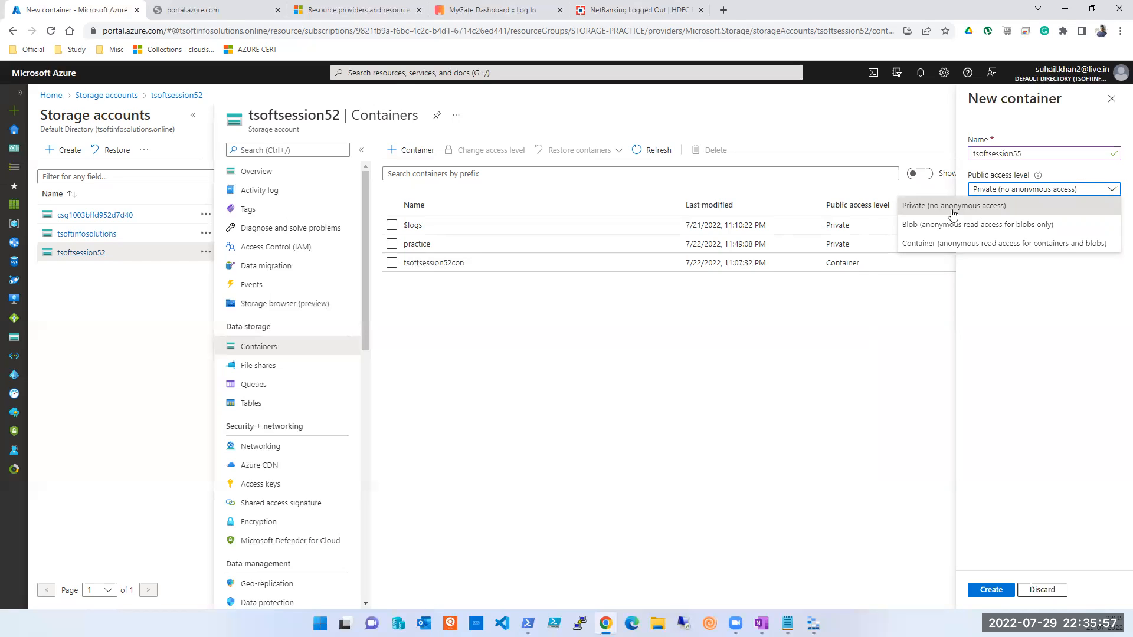
pyautogui.click(966, 243)
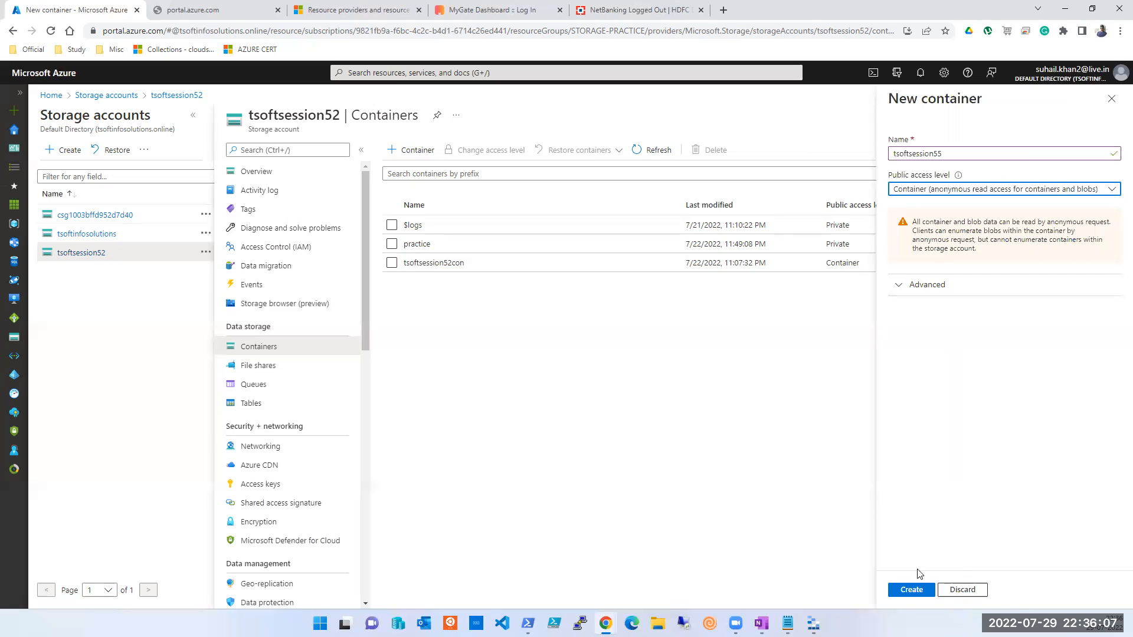
pyautogui.click(919, 593)
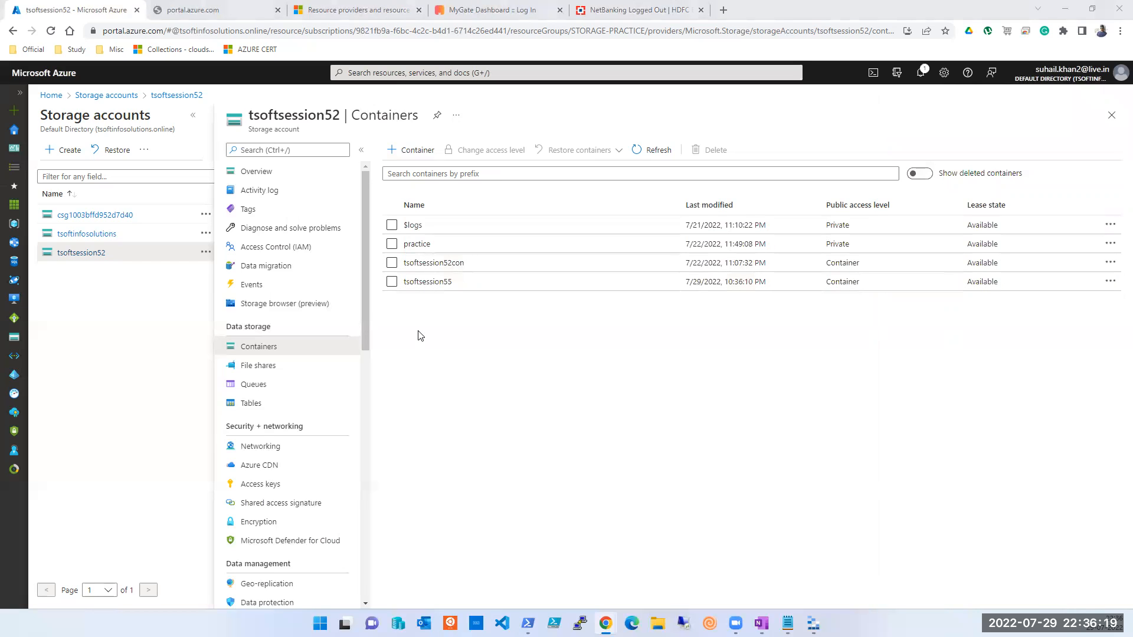
pyautogui.click(426, 283)
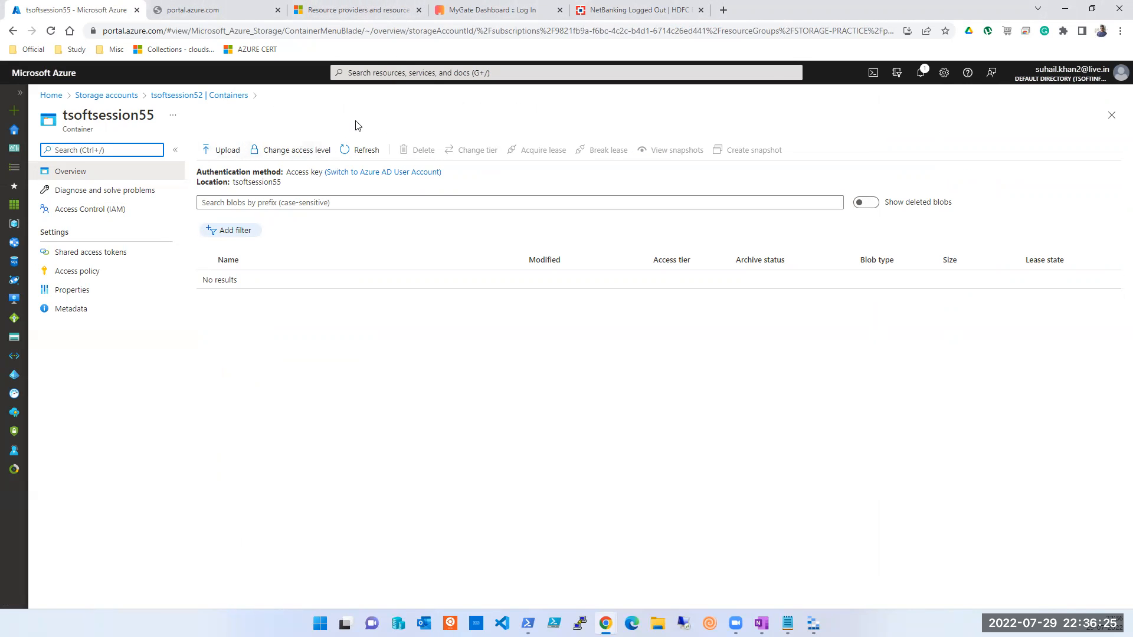
# Step: Leave tsoftsession55, open tsoftsession52con to see its two blobs, and switch to Storage Explorer
pyautogui.click(1112, 115)
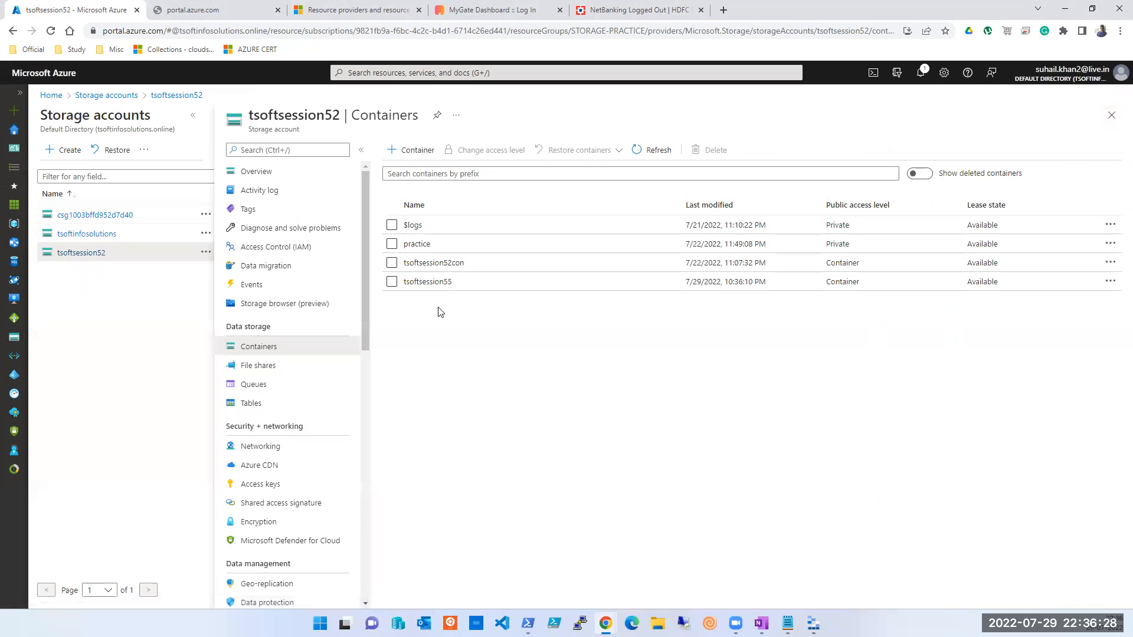
pyautogui.click(415, 263)
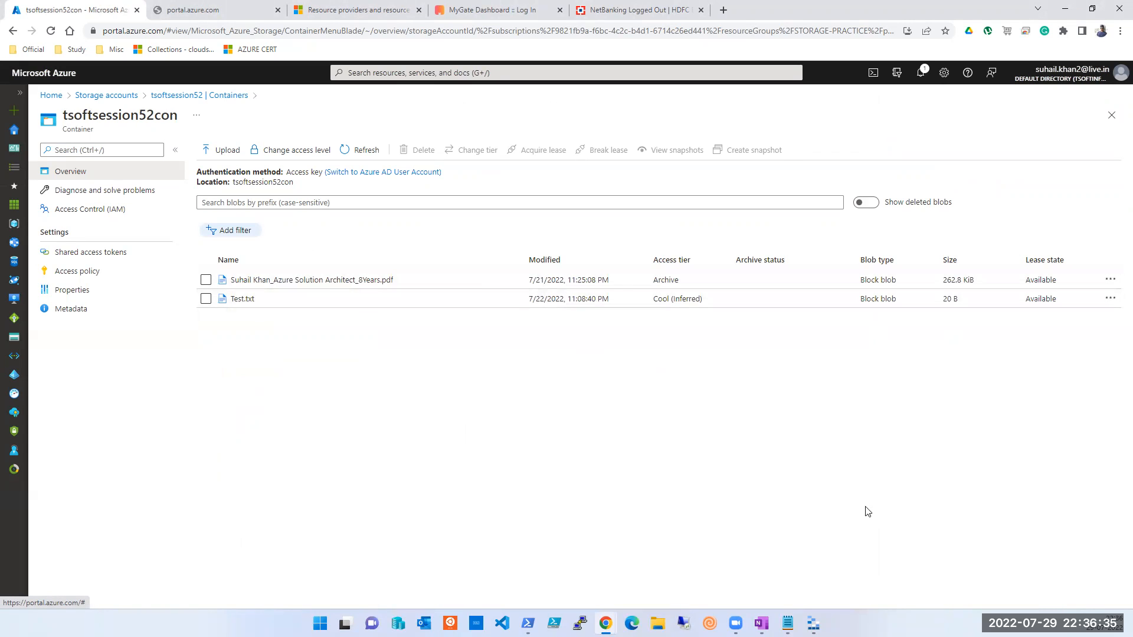
pyautogui.click(814, 624)
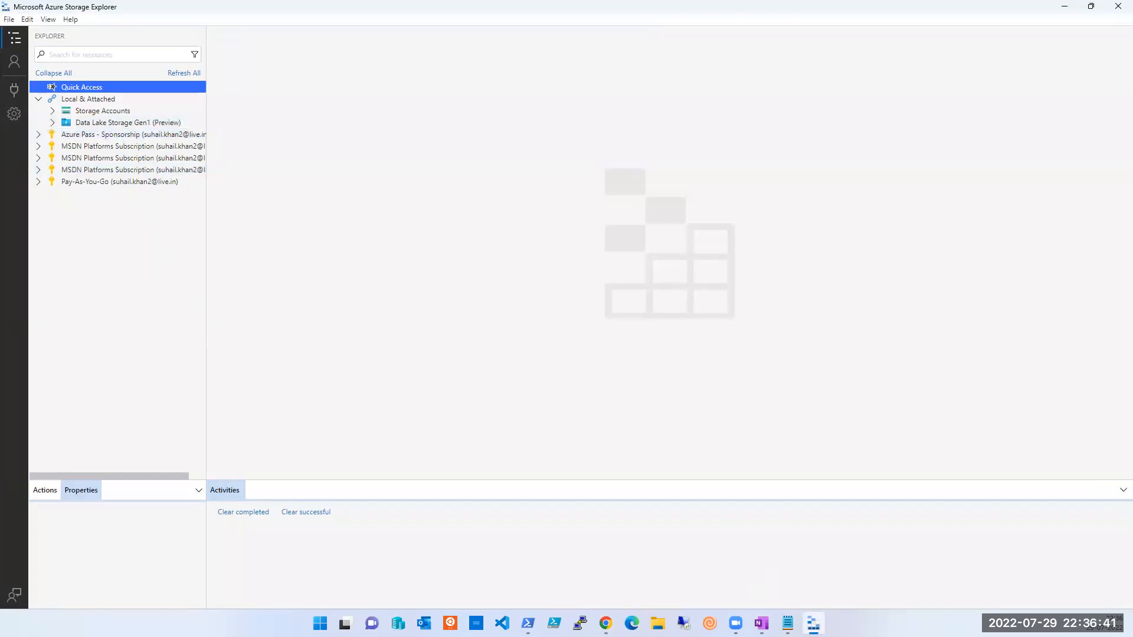
# Step: In Storage Explorer, expand Storage Accounts, then collapse the Local & Attached tree
pyautogui.click(814, 624)
pyautogui.click(813, 624)
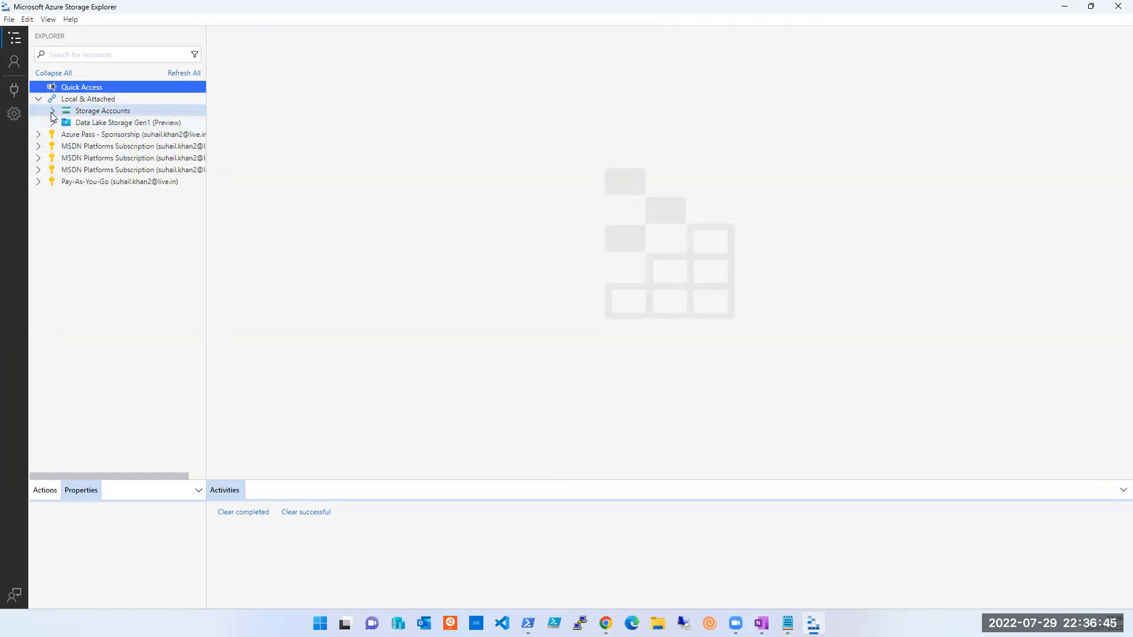
pyautogui.click(53, 112)
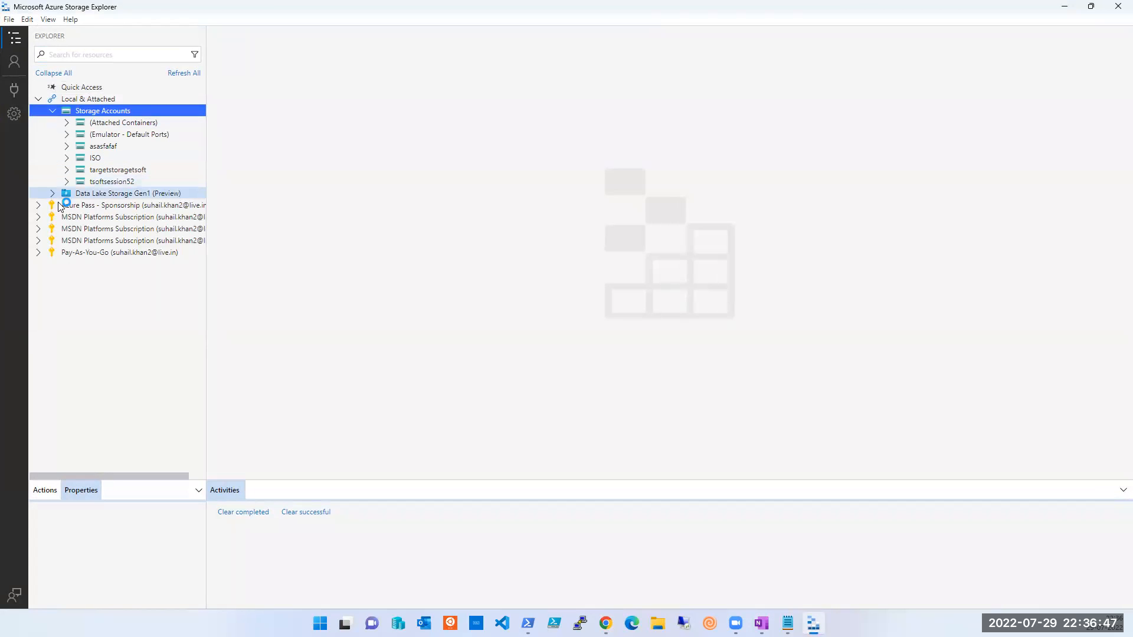
pyautogui.click(39, 99)
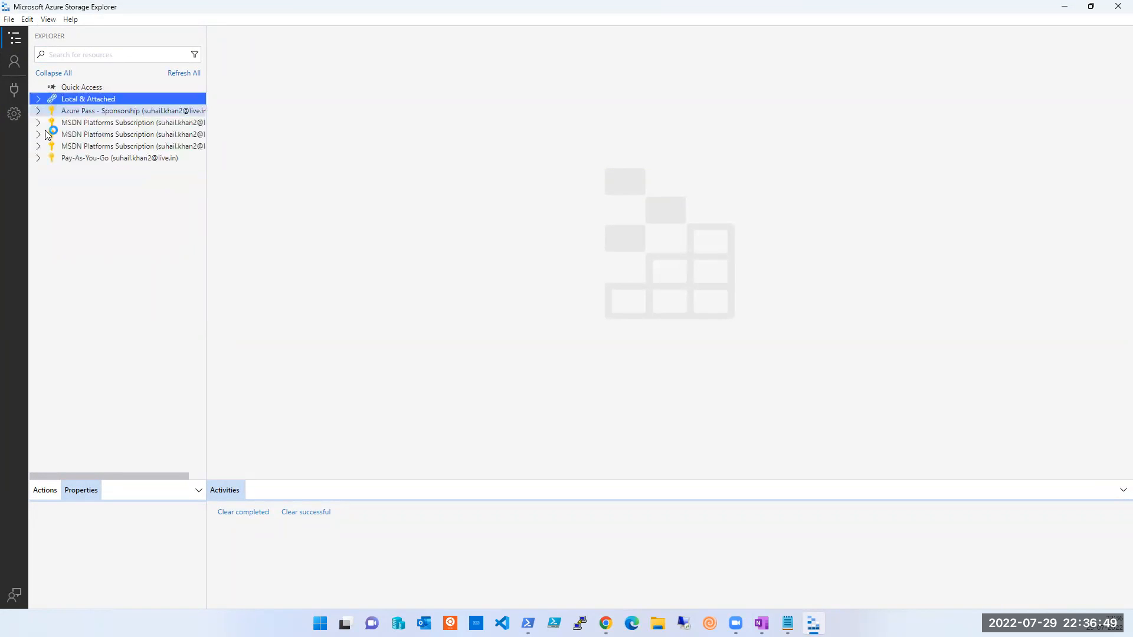
# Step: Start a Blob container connection, cancel the wizard, and minimize Storage Explorer
pyautogui.click(17, 92)
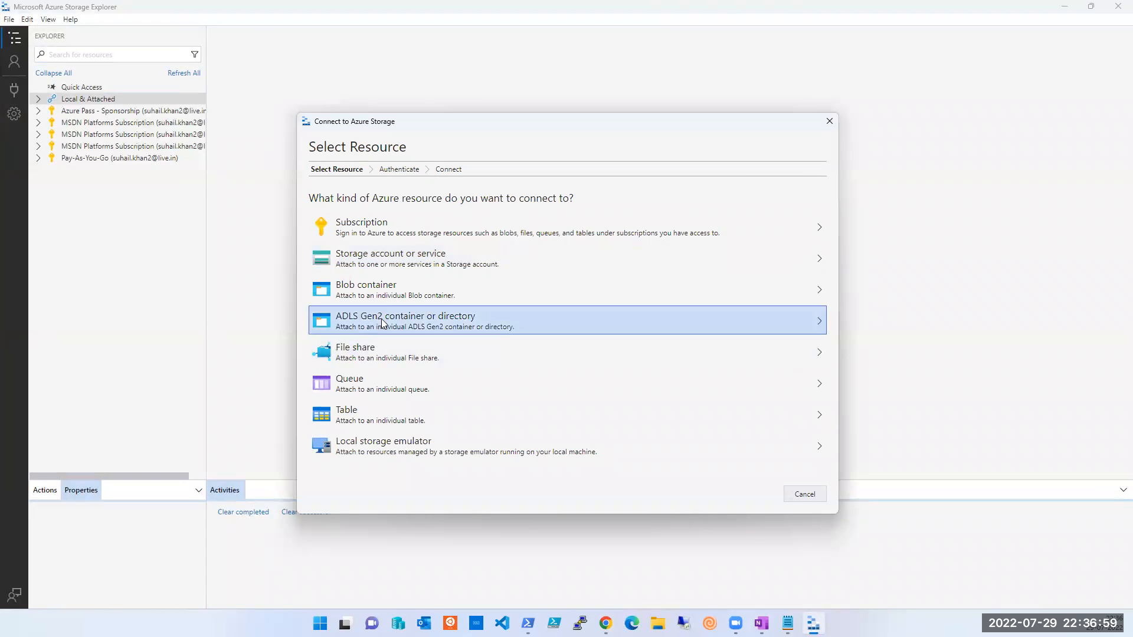
pyautogui.click(399, 297)
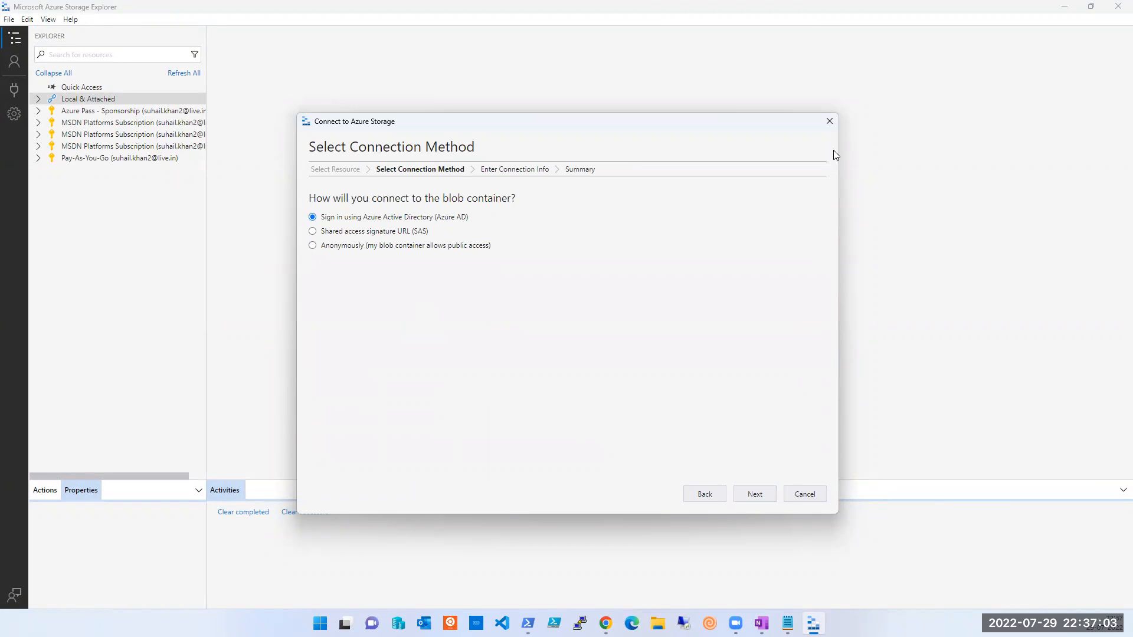
pyautogui.click(830, 121)
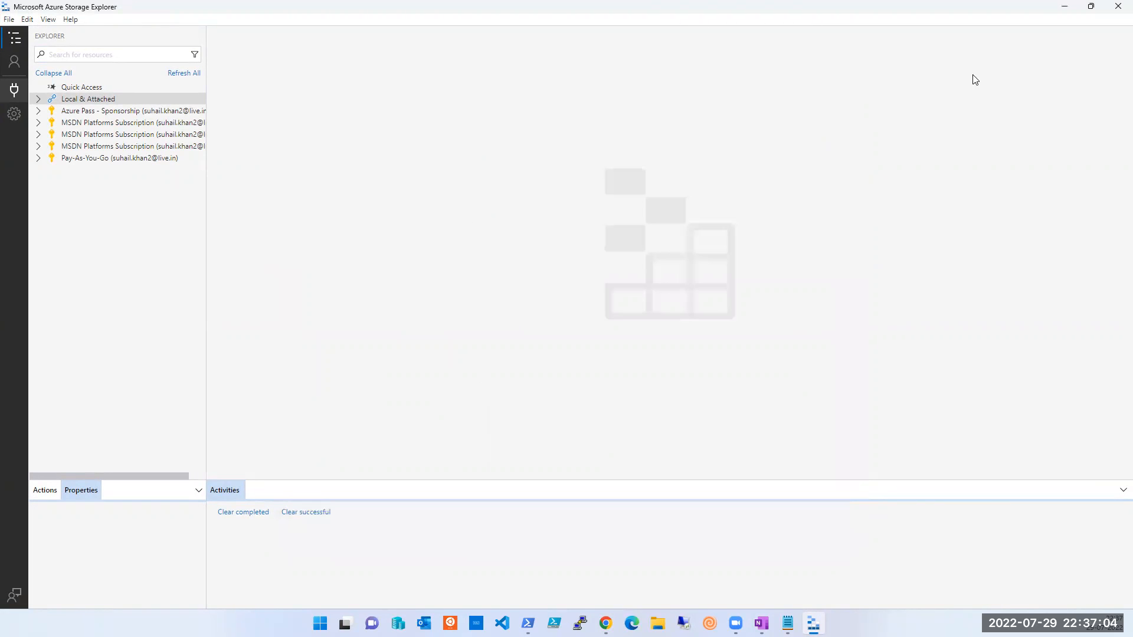
pyautogui.click(1066, 7)
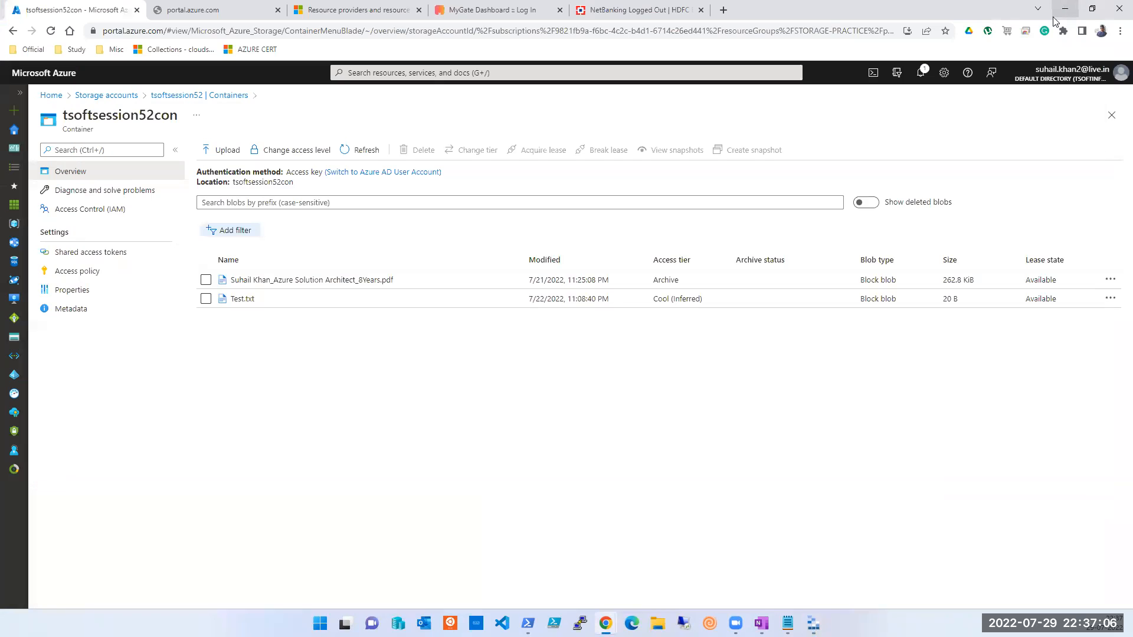
# Step: View and close the PDF blob's properties, then check and close tsoftsession52con's Shared access tokens
pyautogui.click(242, 282)
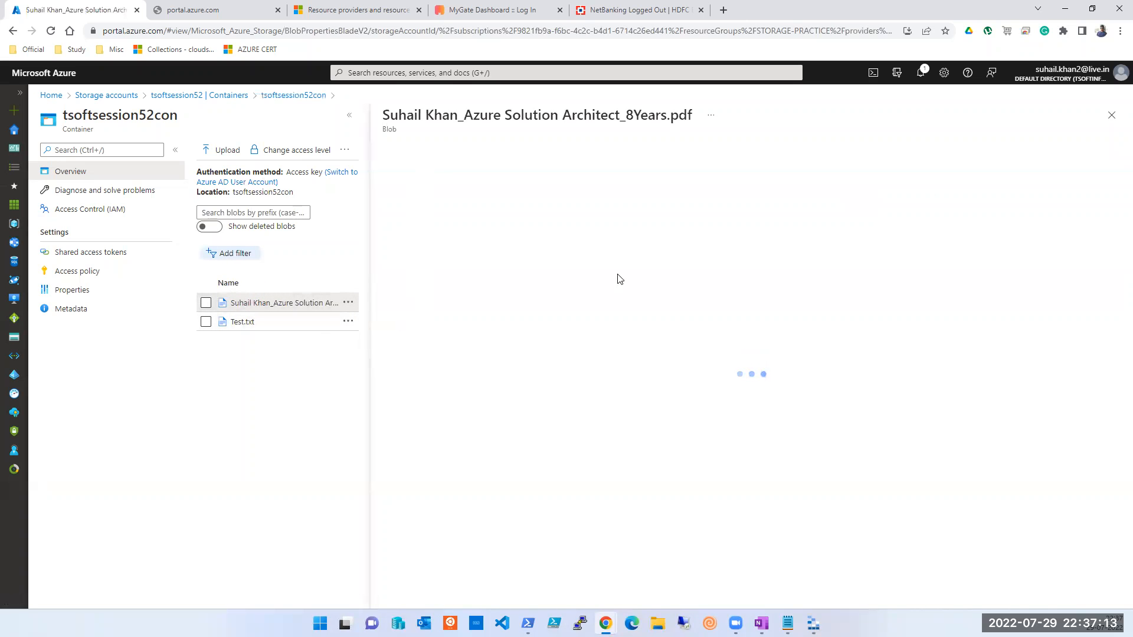
pyautogui.click(1112, 116)
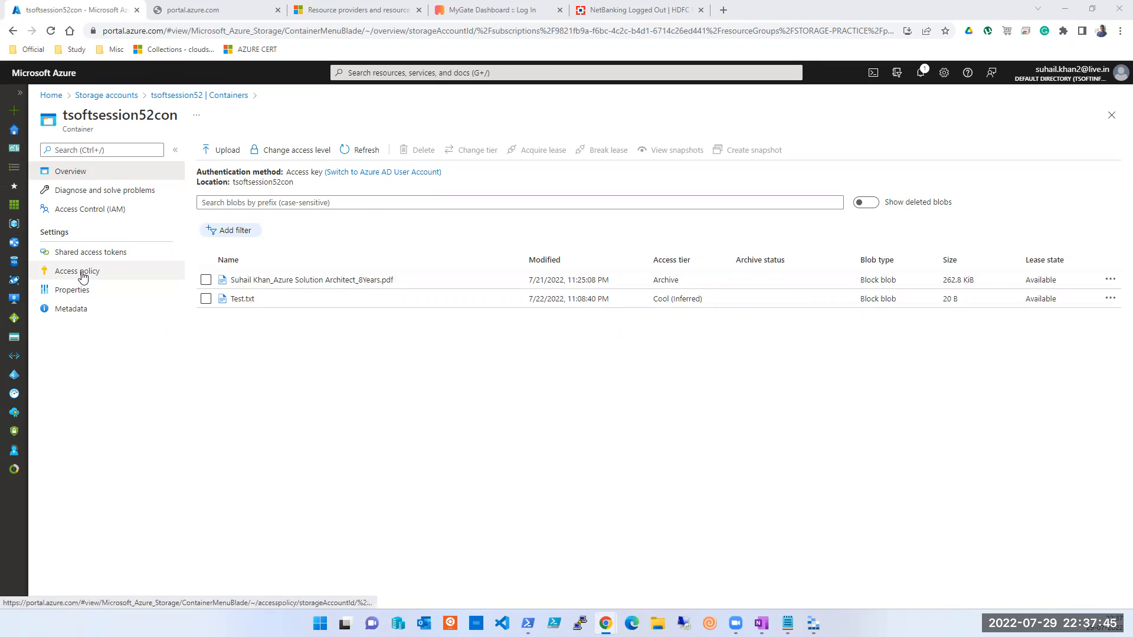
pyautogui.click(93, 256)
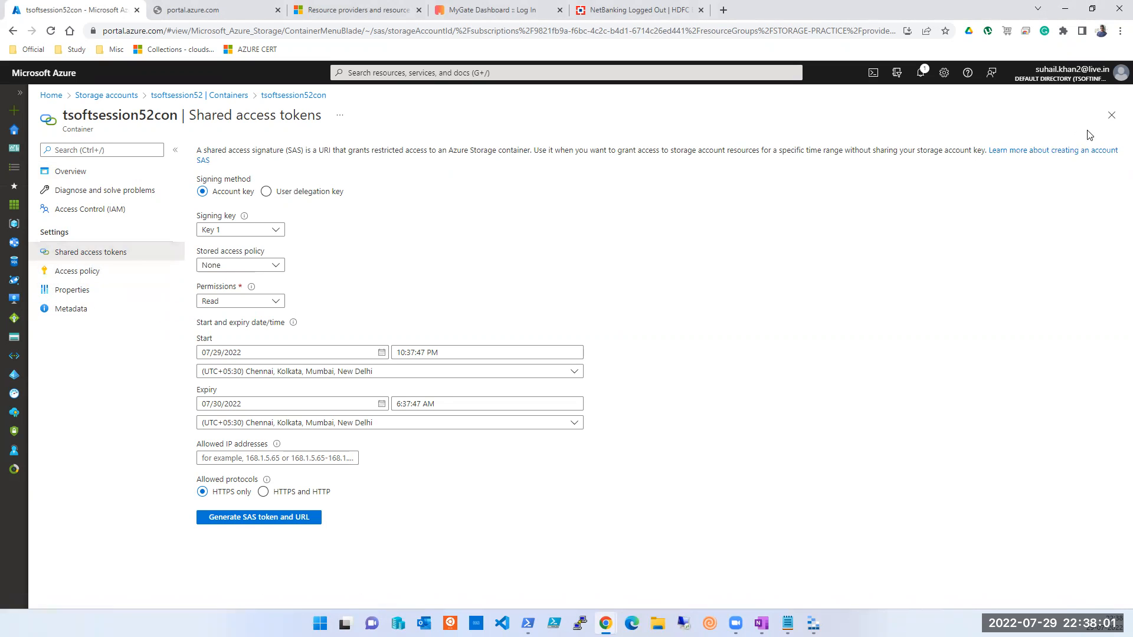
pyautogui.click(1111, 116)
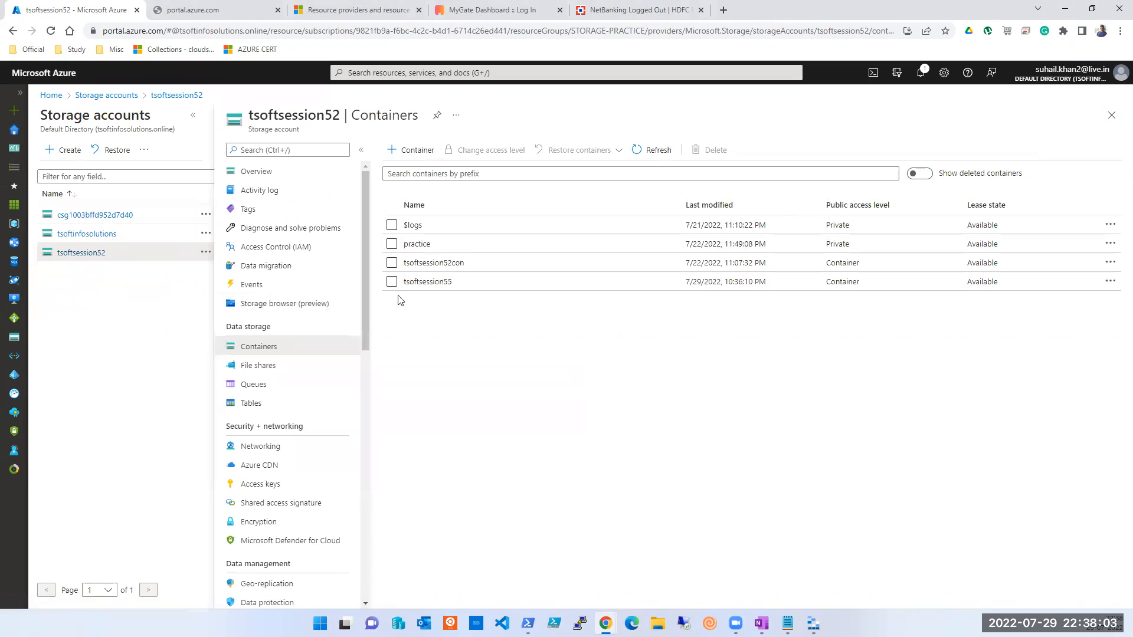
# Step: Check tsoftsession52's Static website setting, which shows Disabled, then close it
pyautogui.scroll(-1, 260, 457)
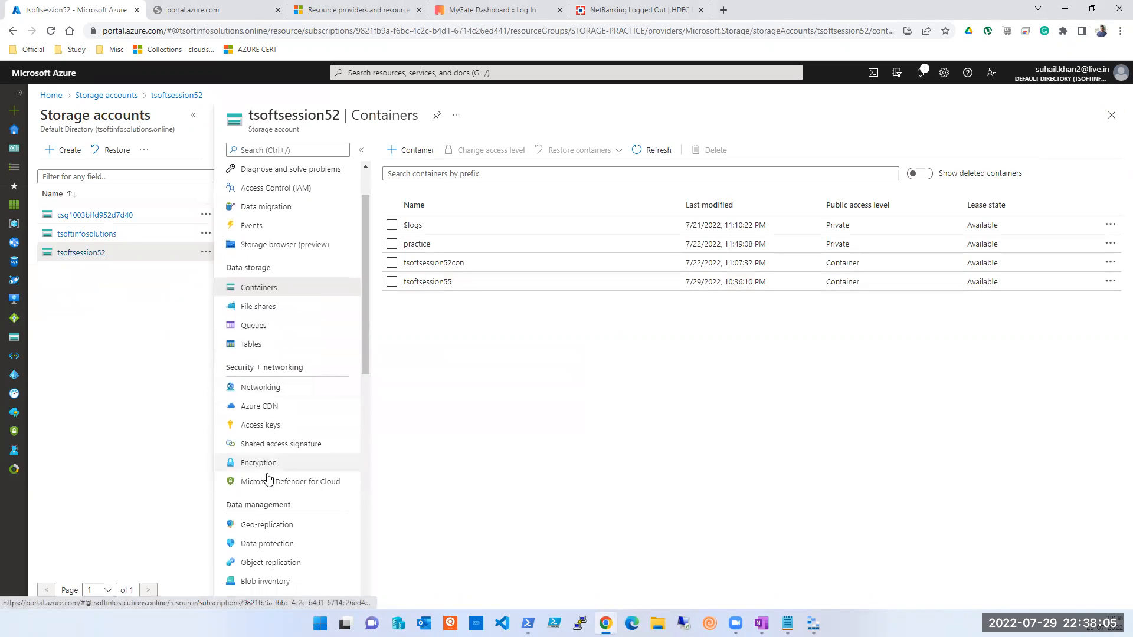
pyautogui.scroll(-2, 257, 413)
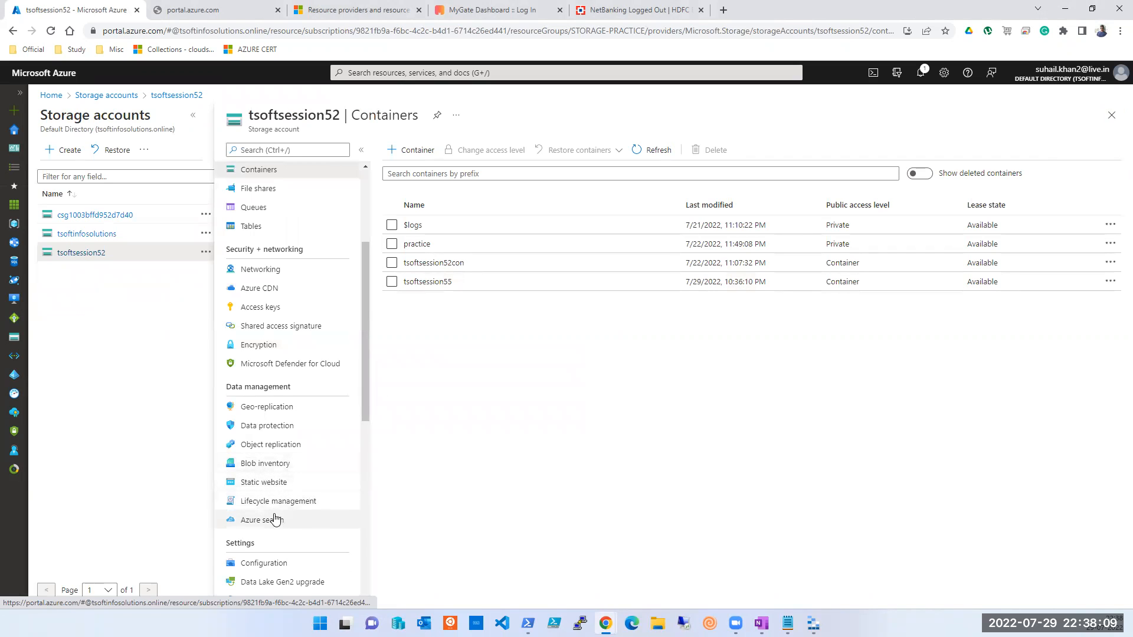
pyautogui.click(278, 486)
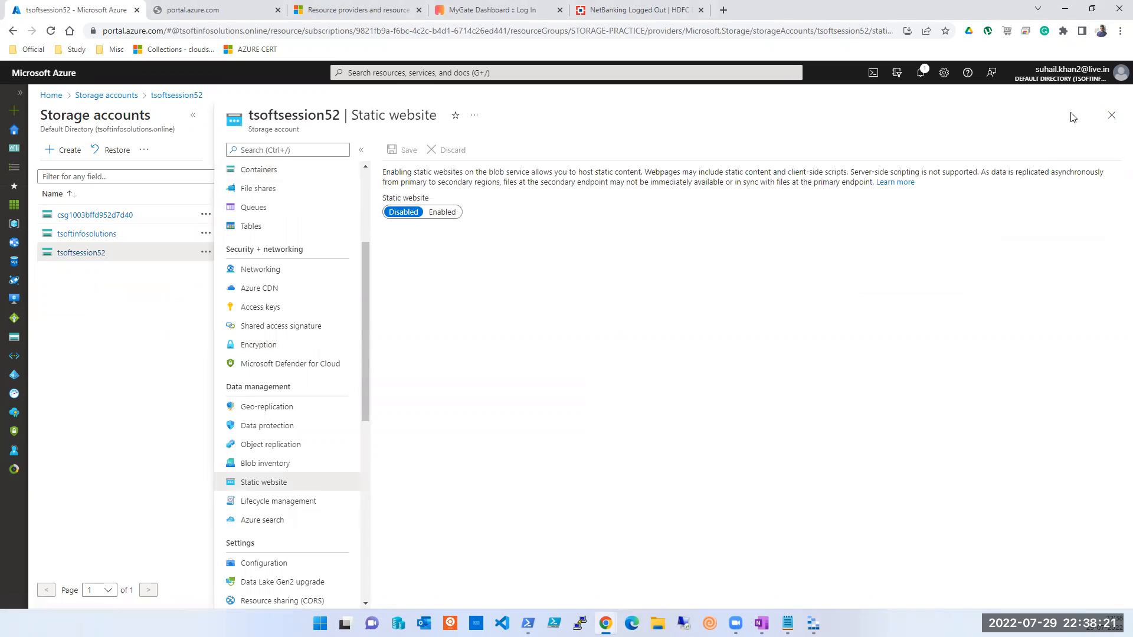
pyautogui.click(1108, 118)
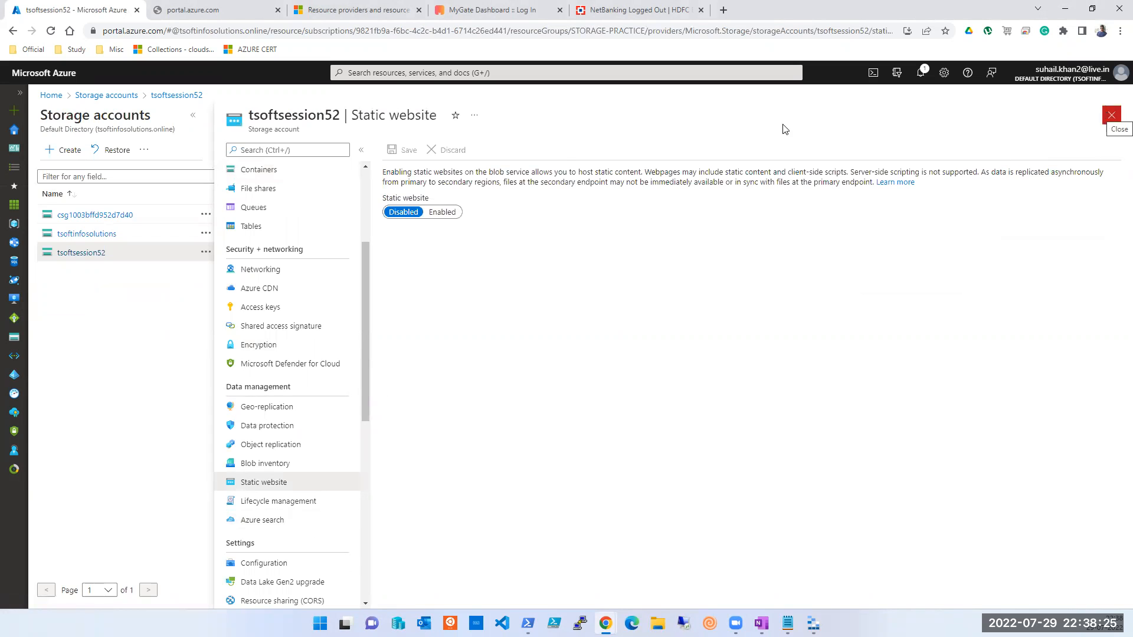
pyautogui.click(72, 236)
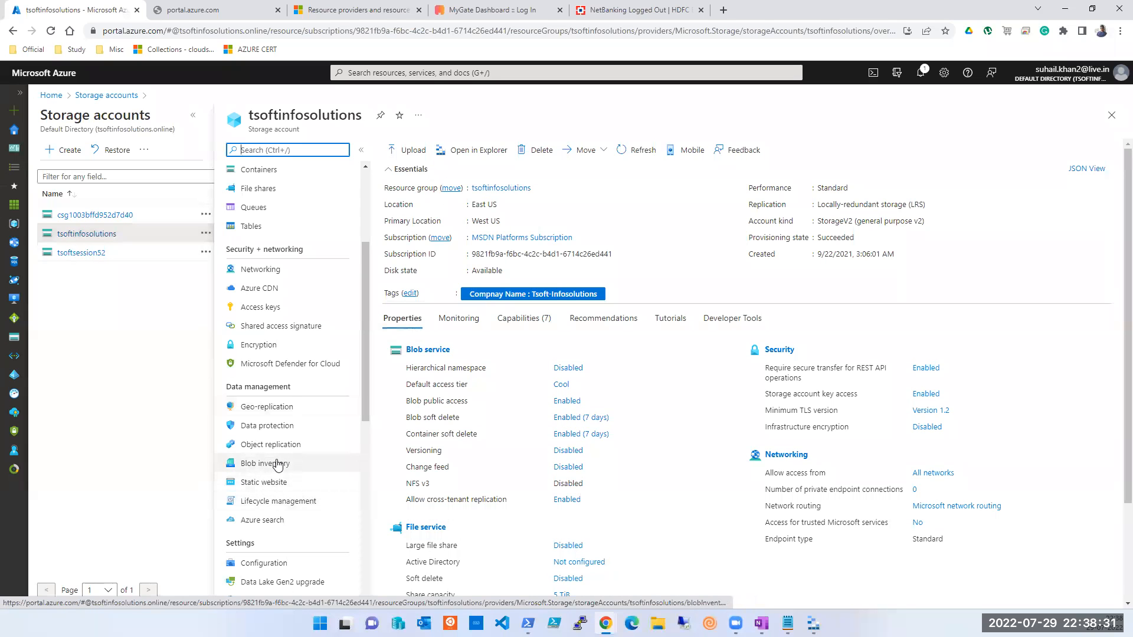
# Step: Scroll tsoftinfosolutions' resource menu to Data management and open its Static website settings
pyautogui.scroll(-1, 278, 464)
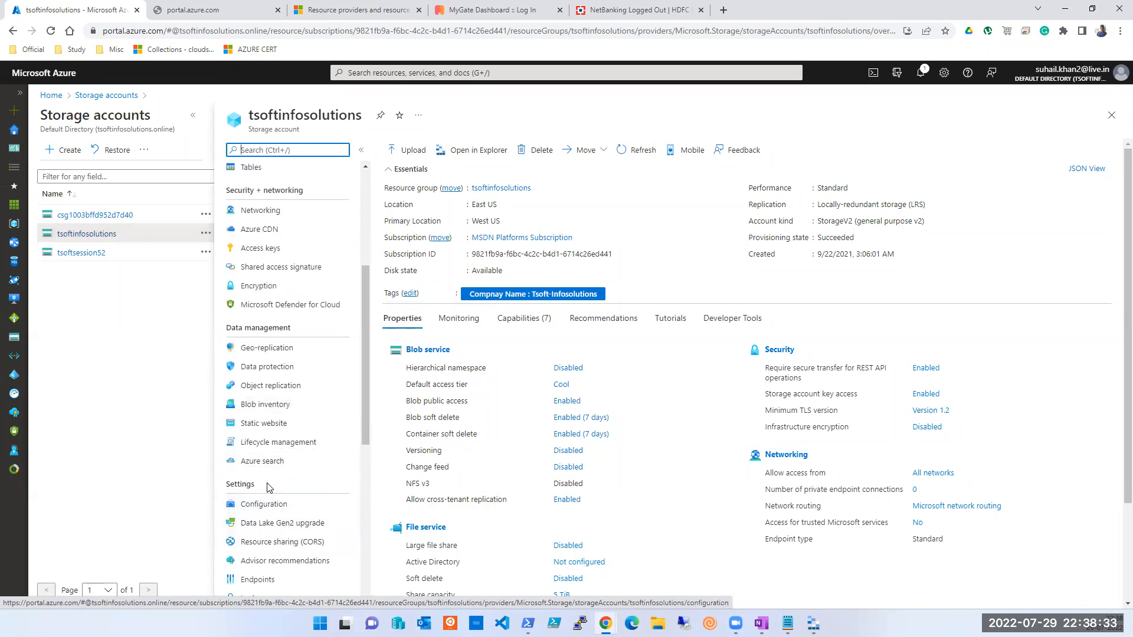
pyautogui.scroll(-3, 286, 514)
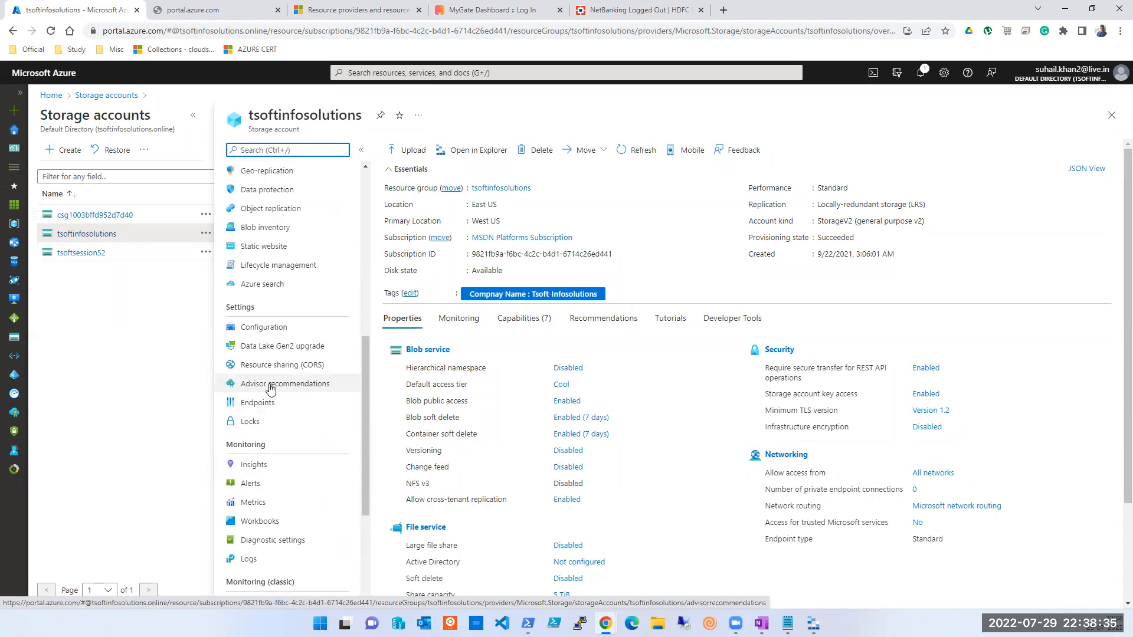
pyautogui.scroll(-3, 270, 389)
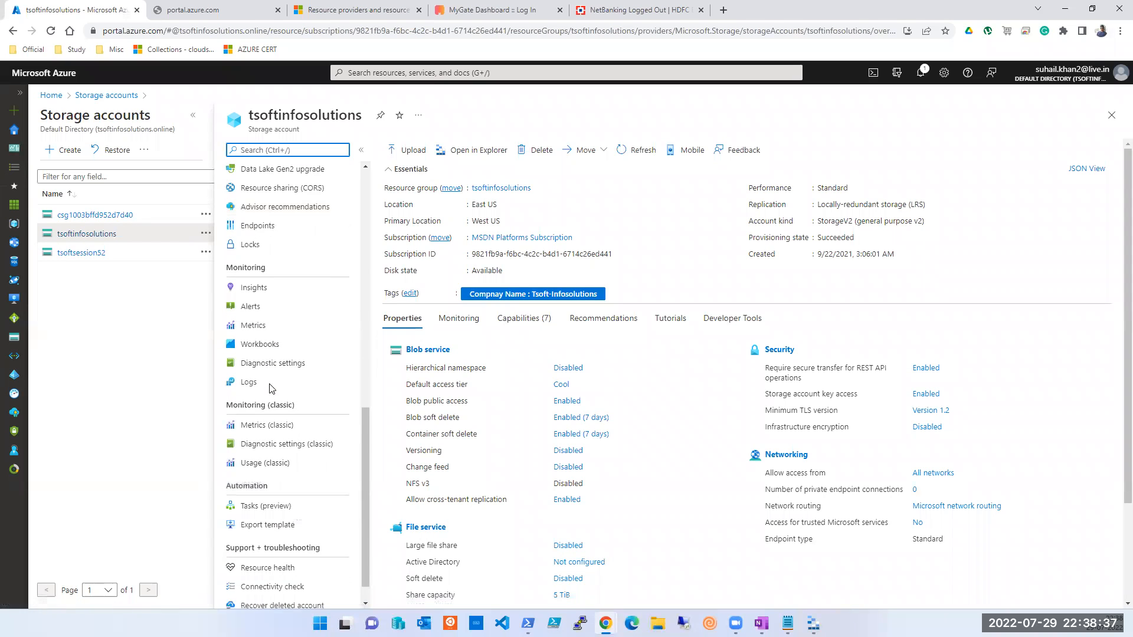
pyautogui.scroll(-1, 270, 389)
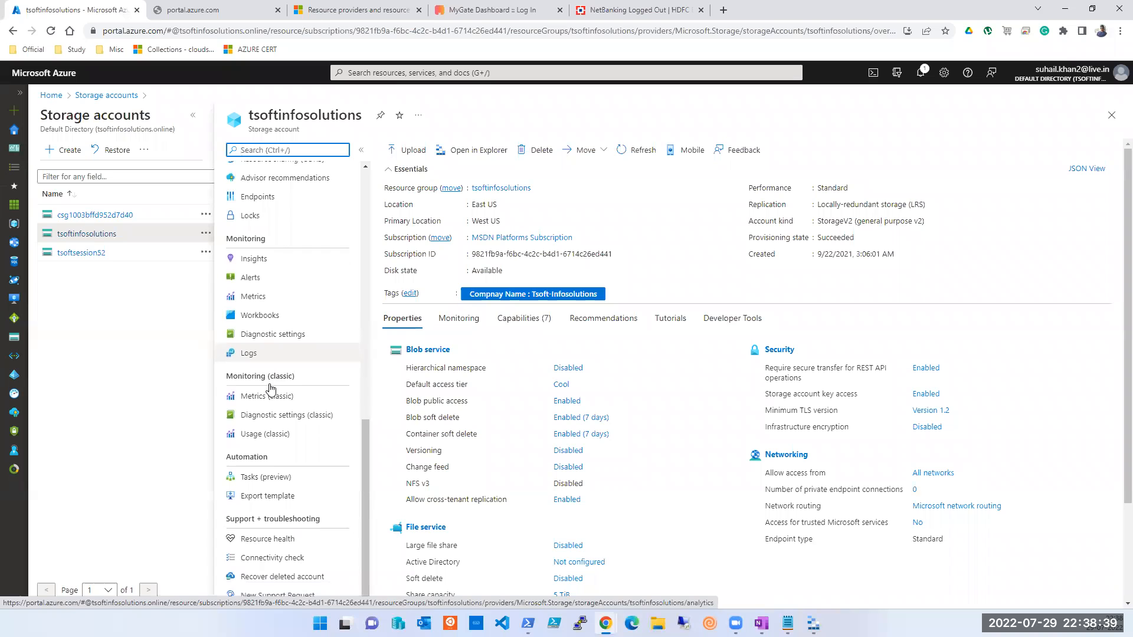
pyautogui.scroll(3, 267, 381)
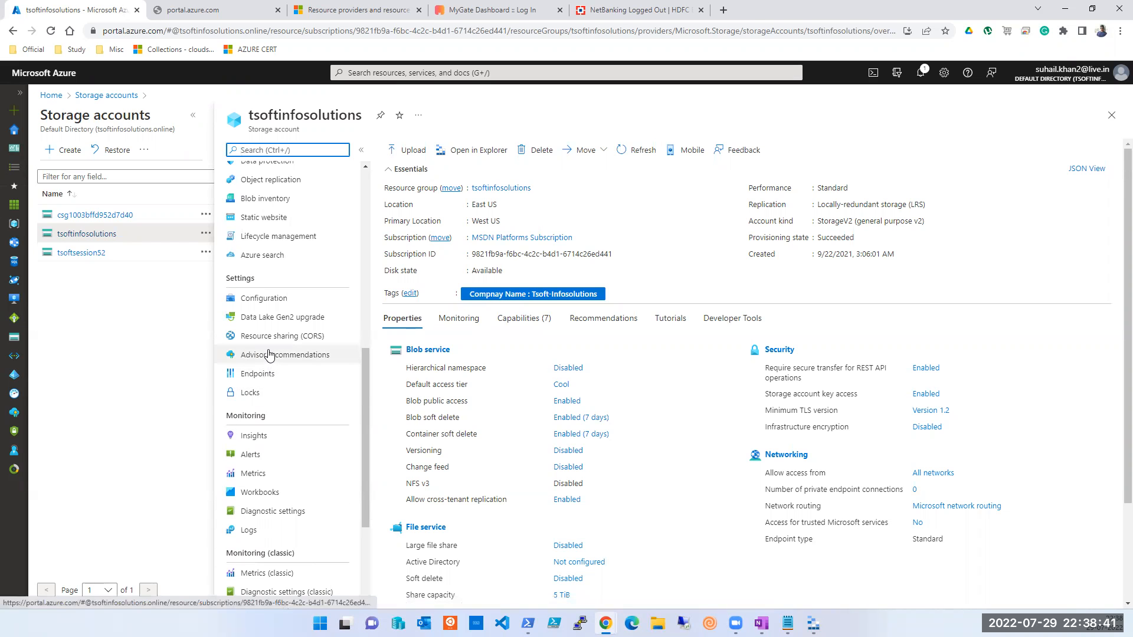
pyautogui.scroll(1, 272, 354)
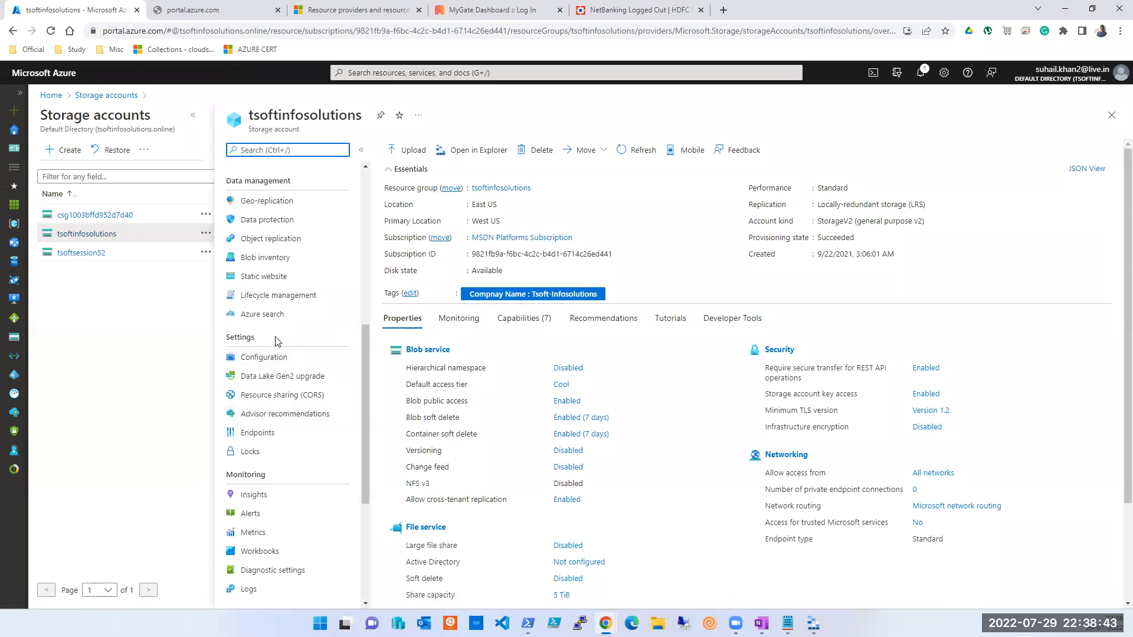
pyautogui.scroll(-2, 273, 351)
pyautogui.scroll(-2, 277, 341)
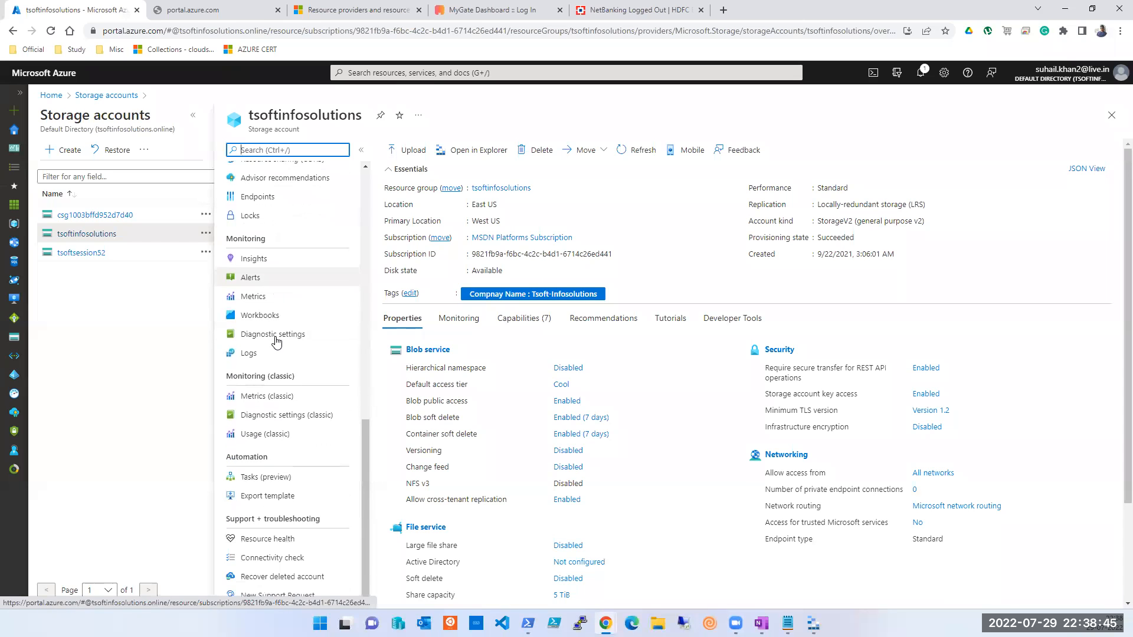
pyautogui.scroll(5, 275, 341)
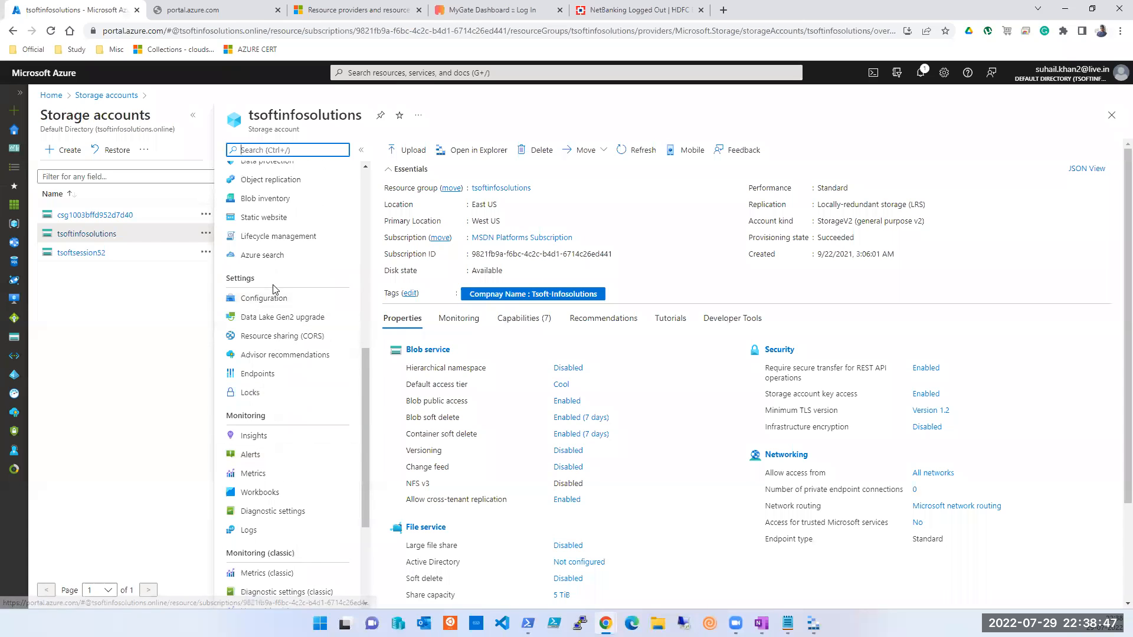
pyautogui.click(269, 340)
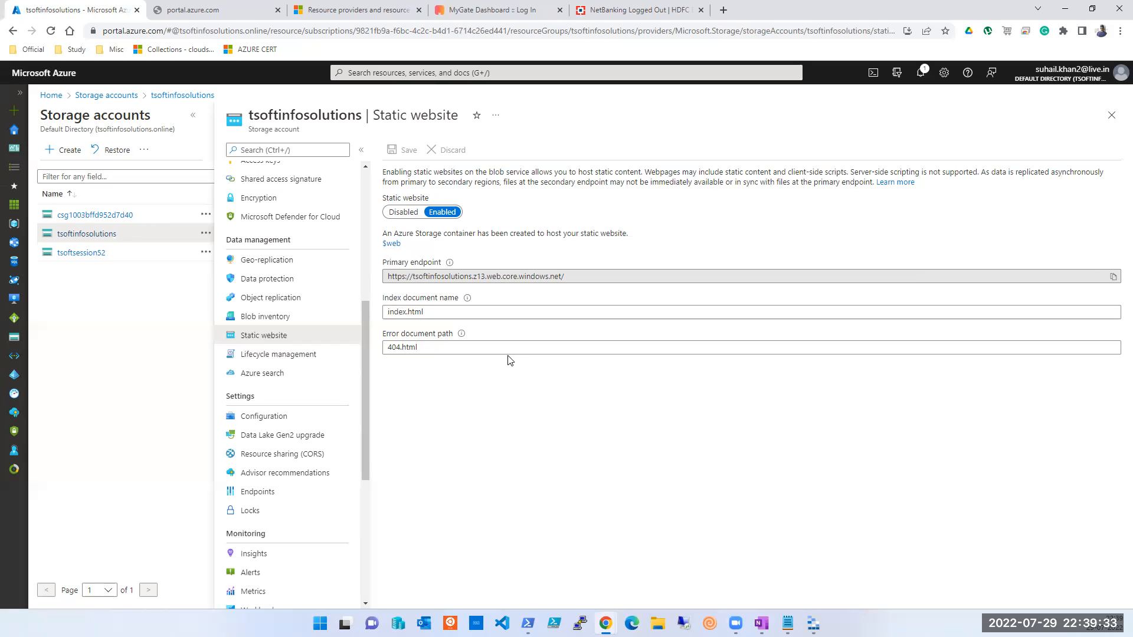
pyautogui.click(621, 20)
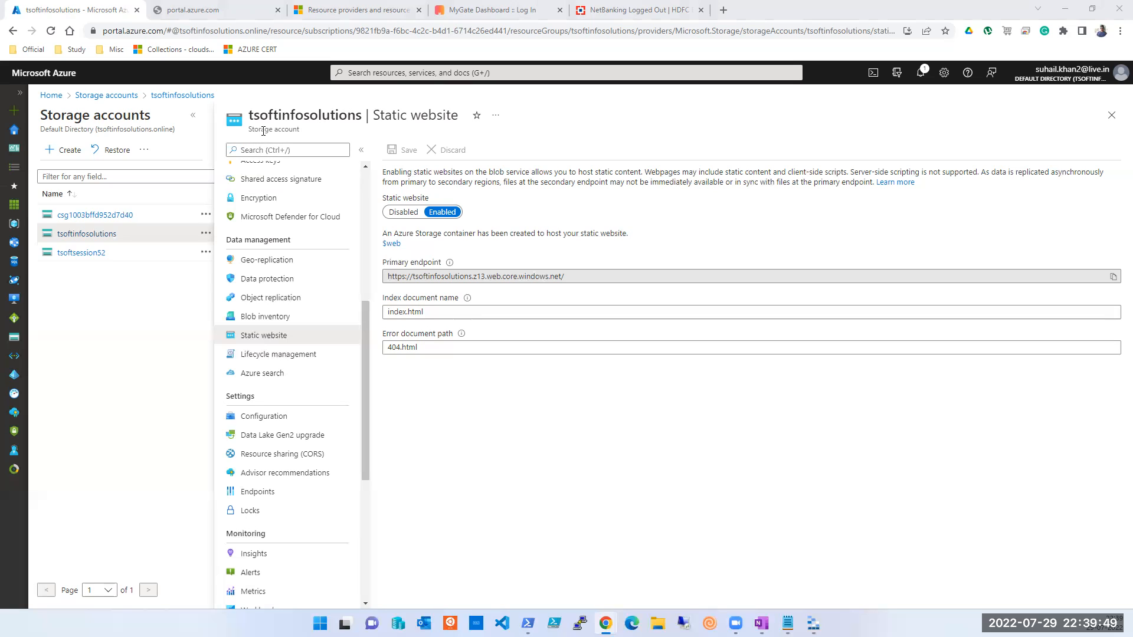
pyautogui.moveTo(248, 130); pyautogui.dragTo(300, 130)
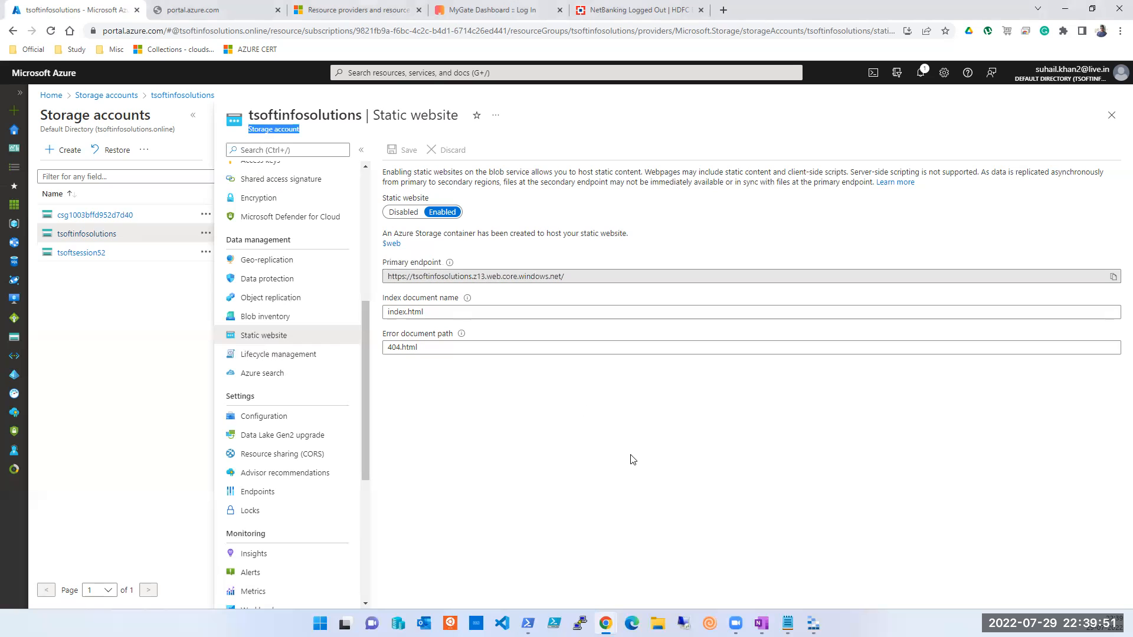